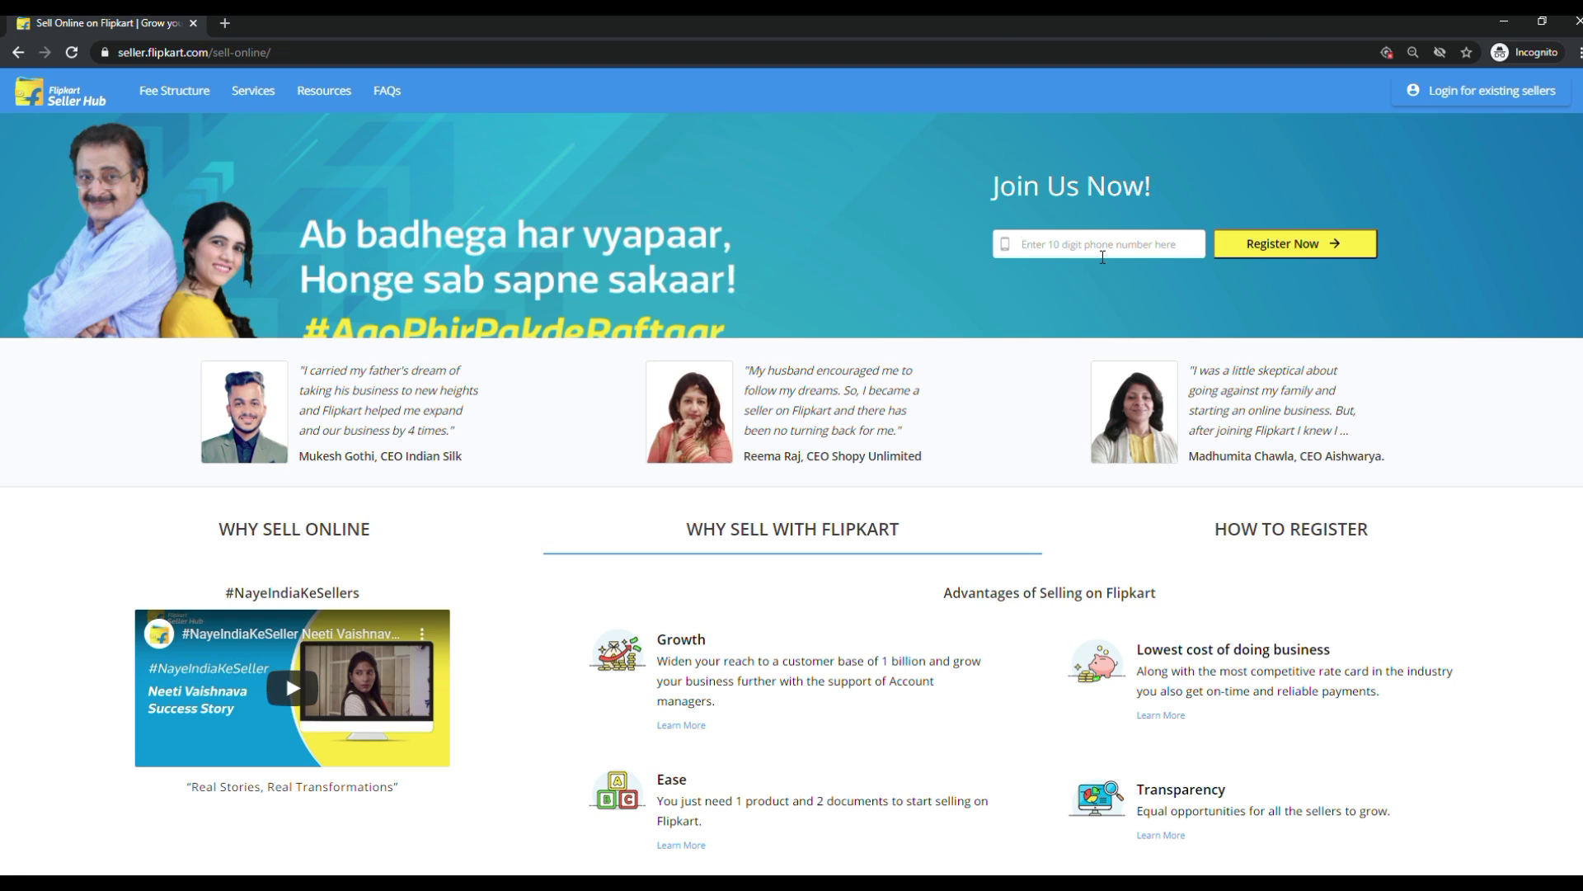
Enter the mobile number in the Join Us Now field and register to receive an OTP.
left_click(1103, 257)
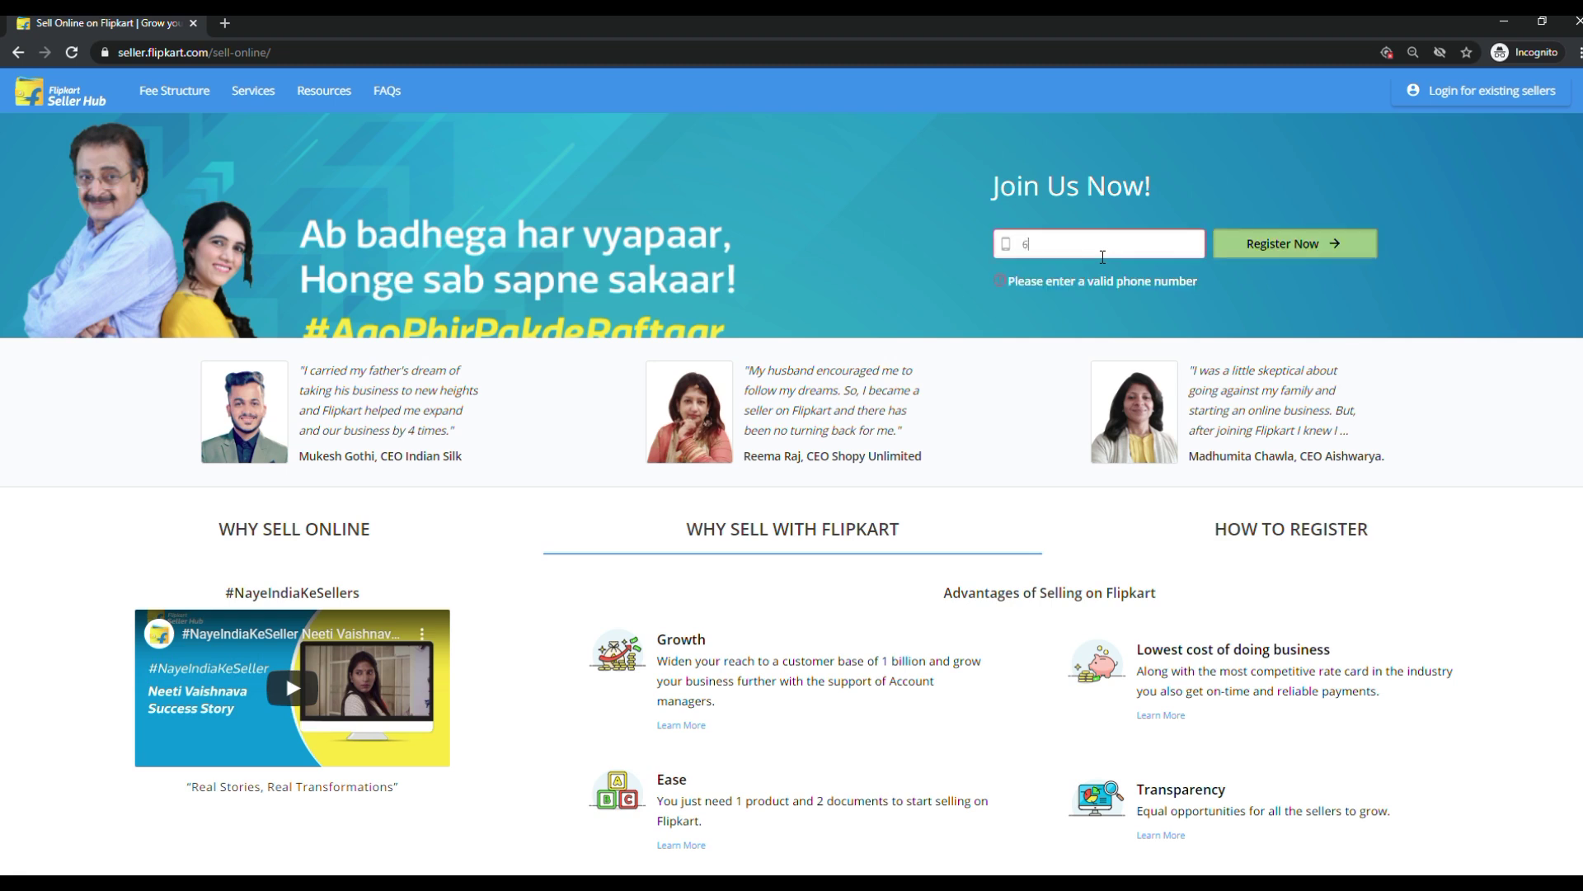
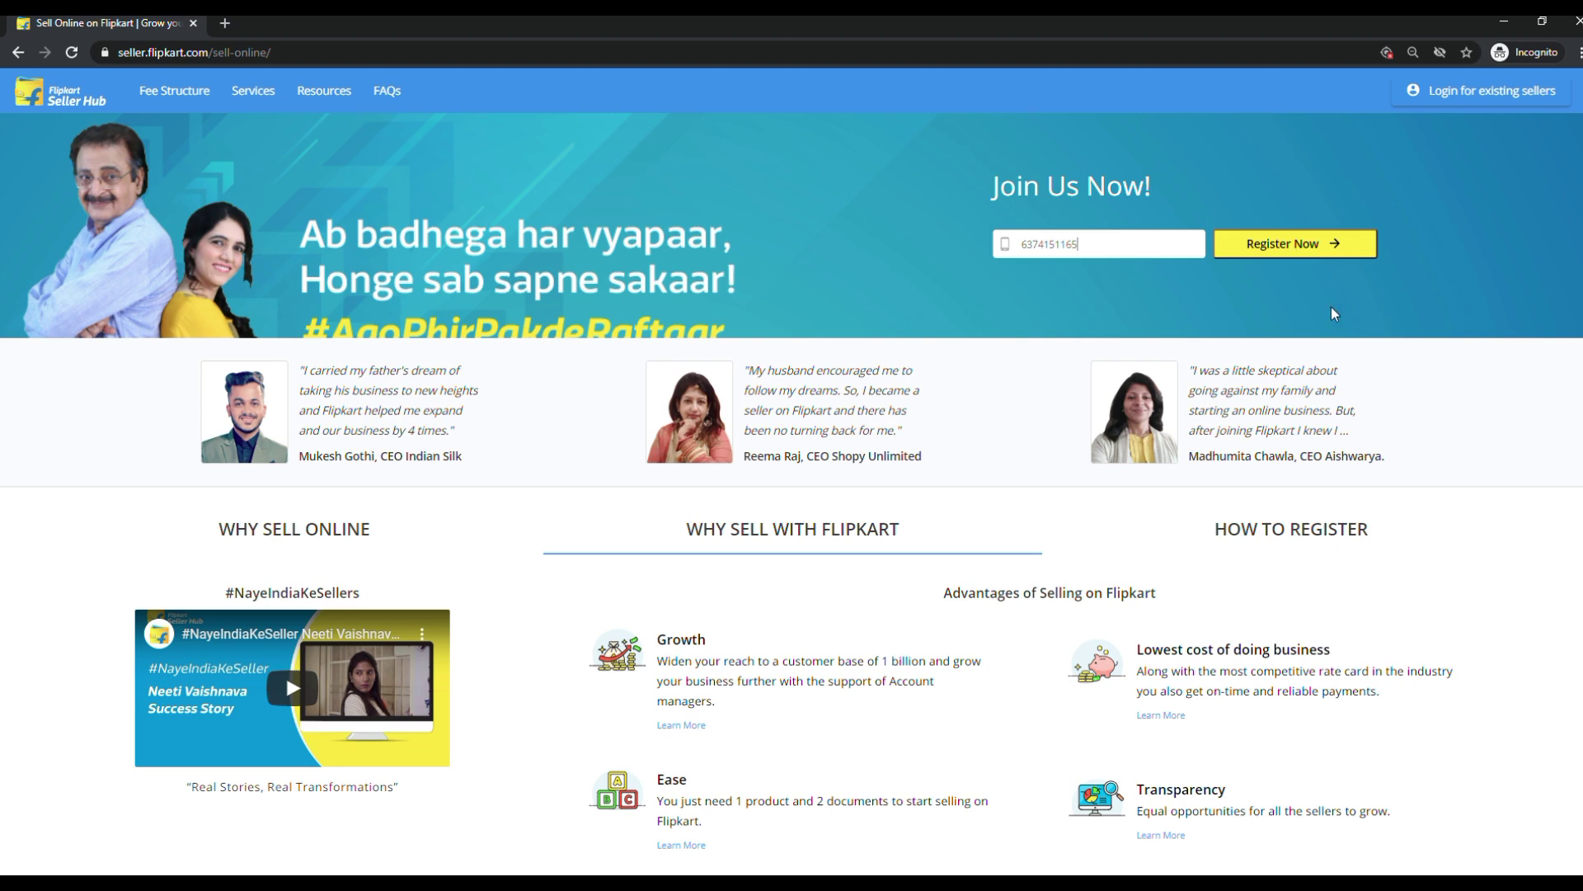
left_click(1282, 251)
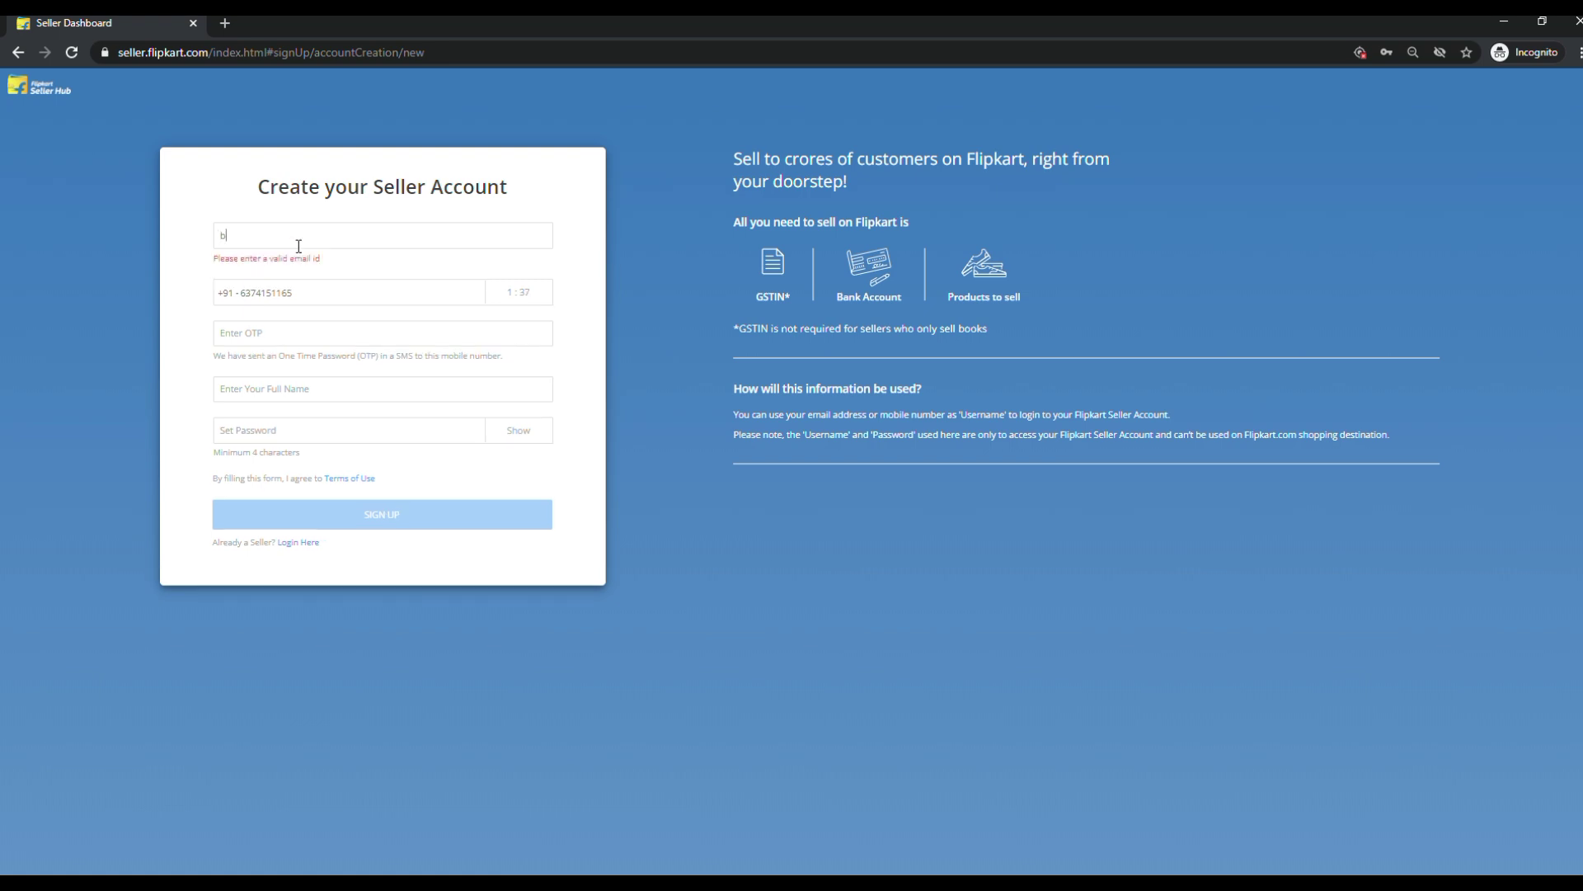
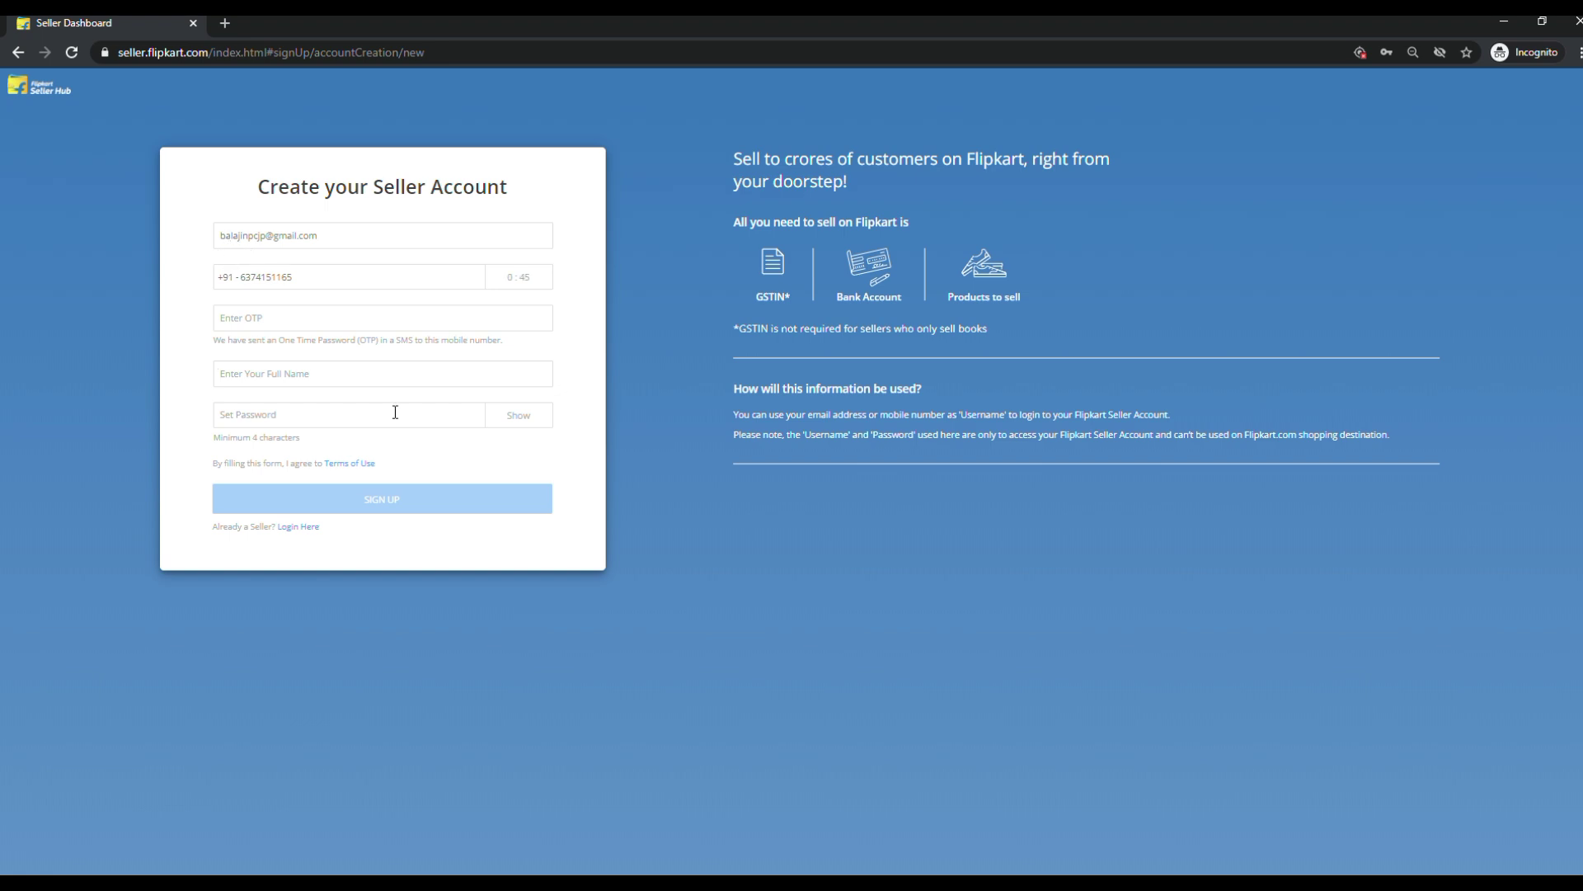
Fill in the email, OTP, full name and password, then sign up to create the seller account.
left_click(294, 421)
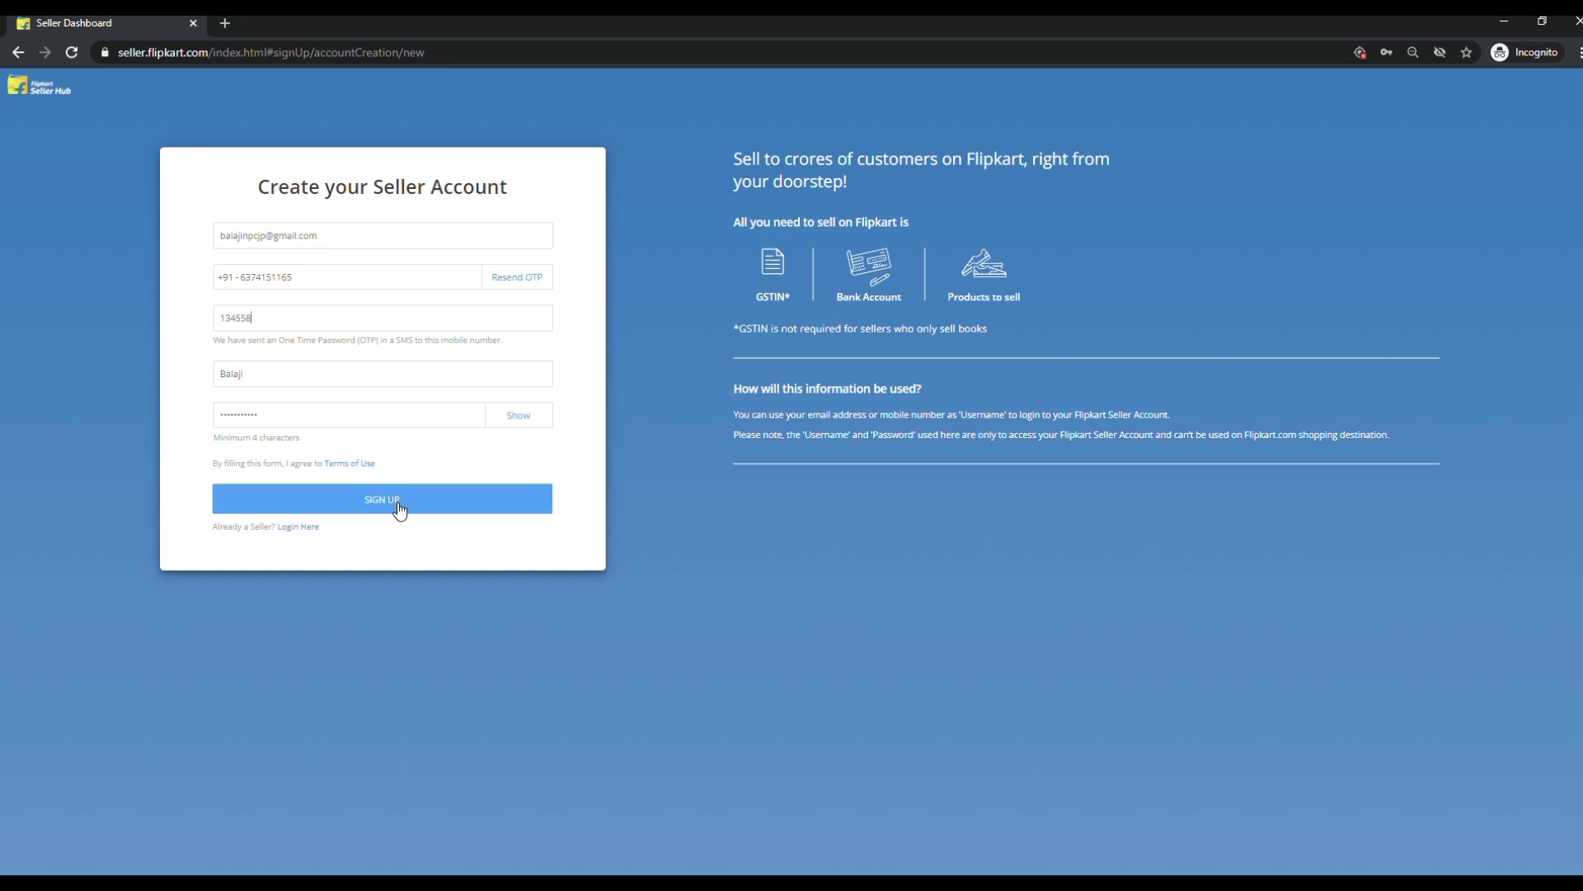
left_click(399, 508)
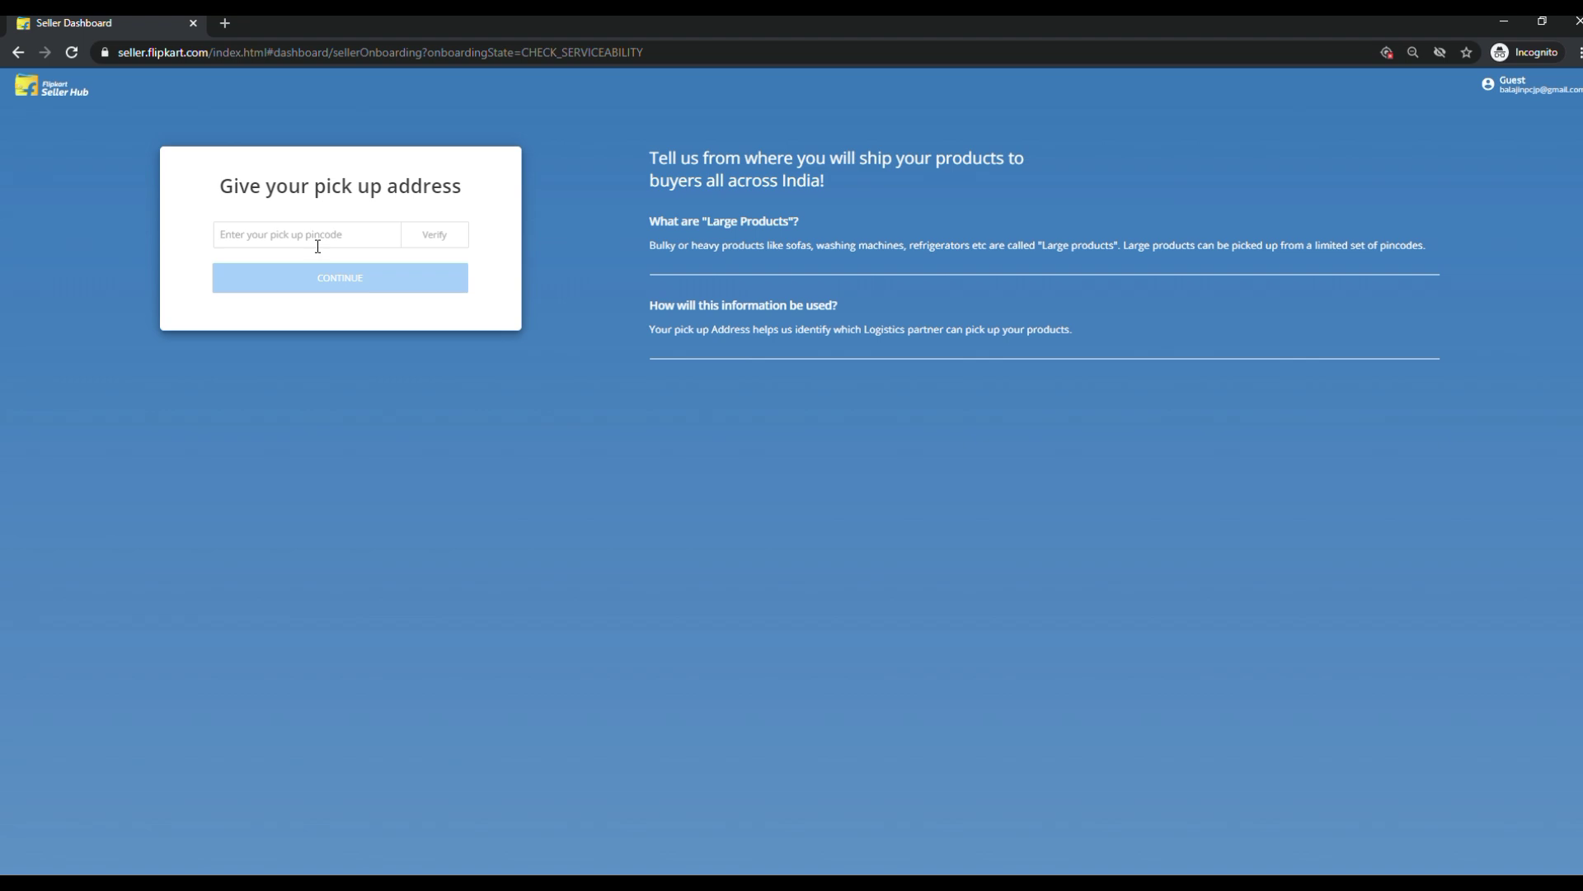
Enter the pickup pincode, correcting a mistyped digit, and verify pickup is available there.
type("641004")
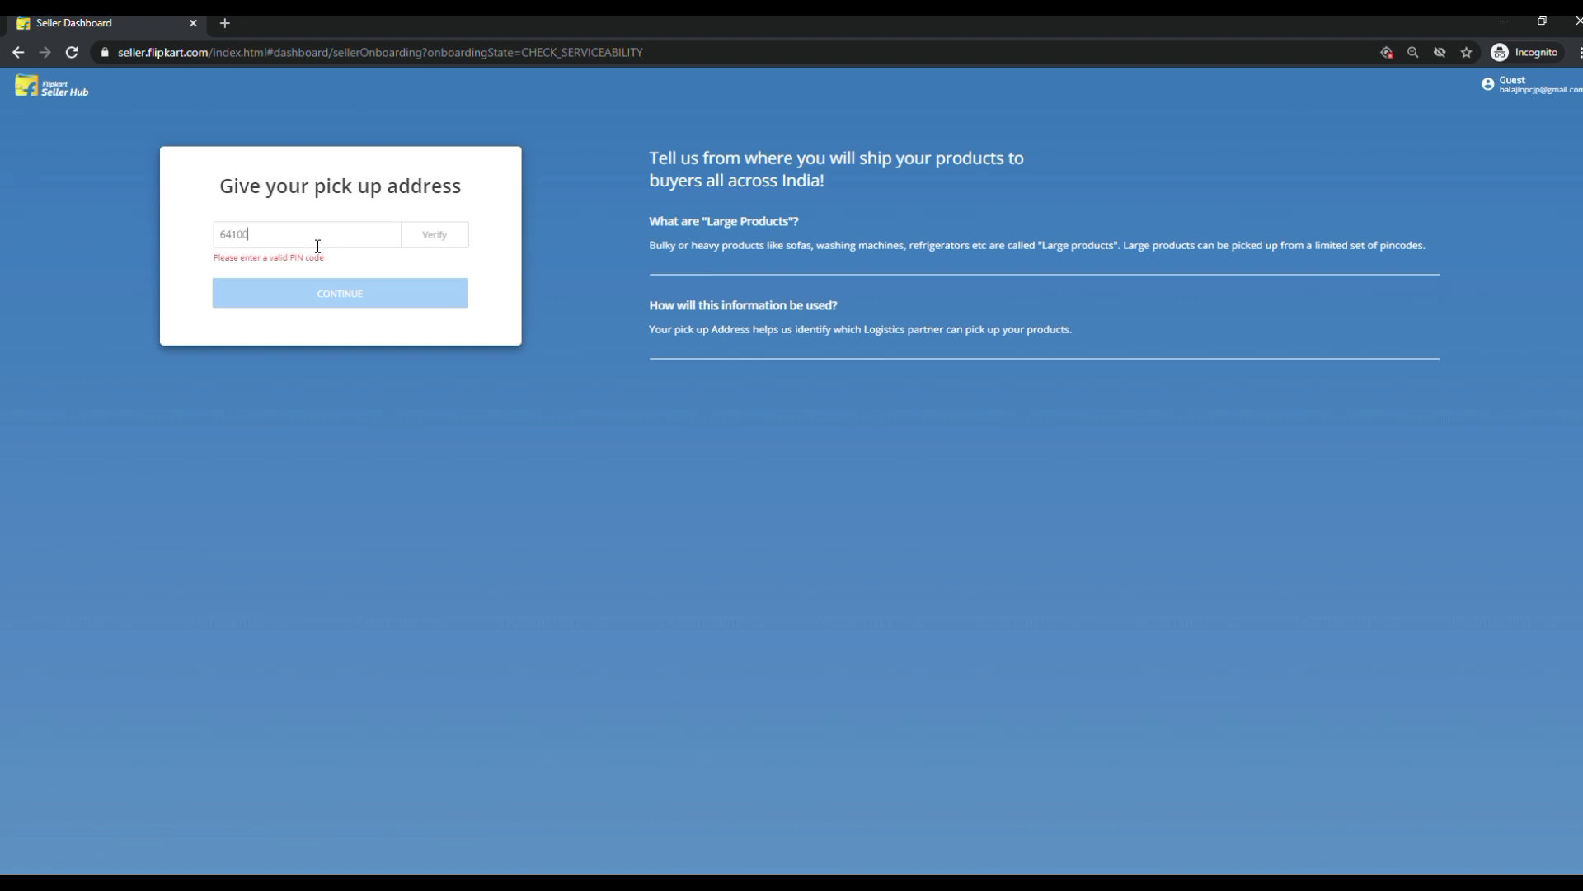
left_click(437, 239)
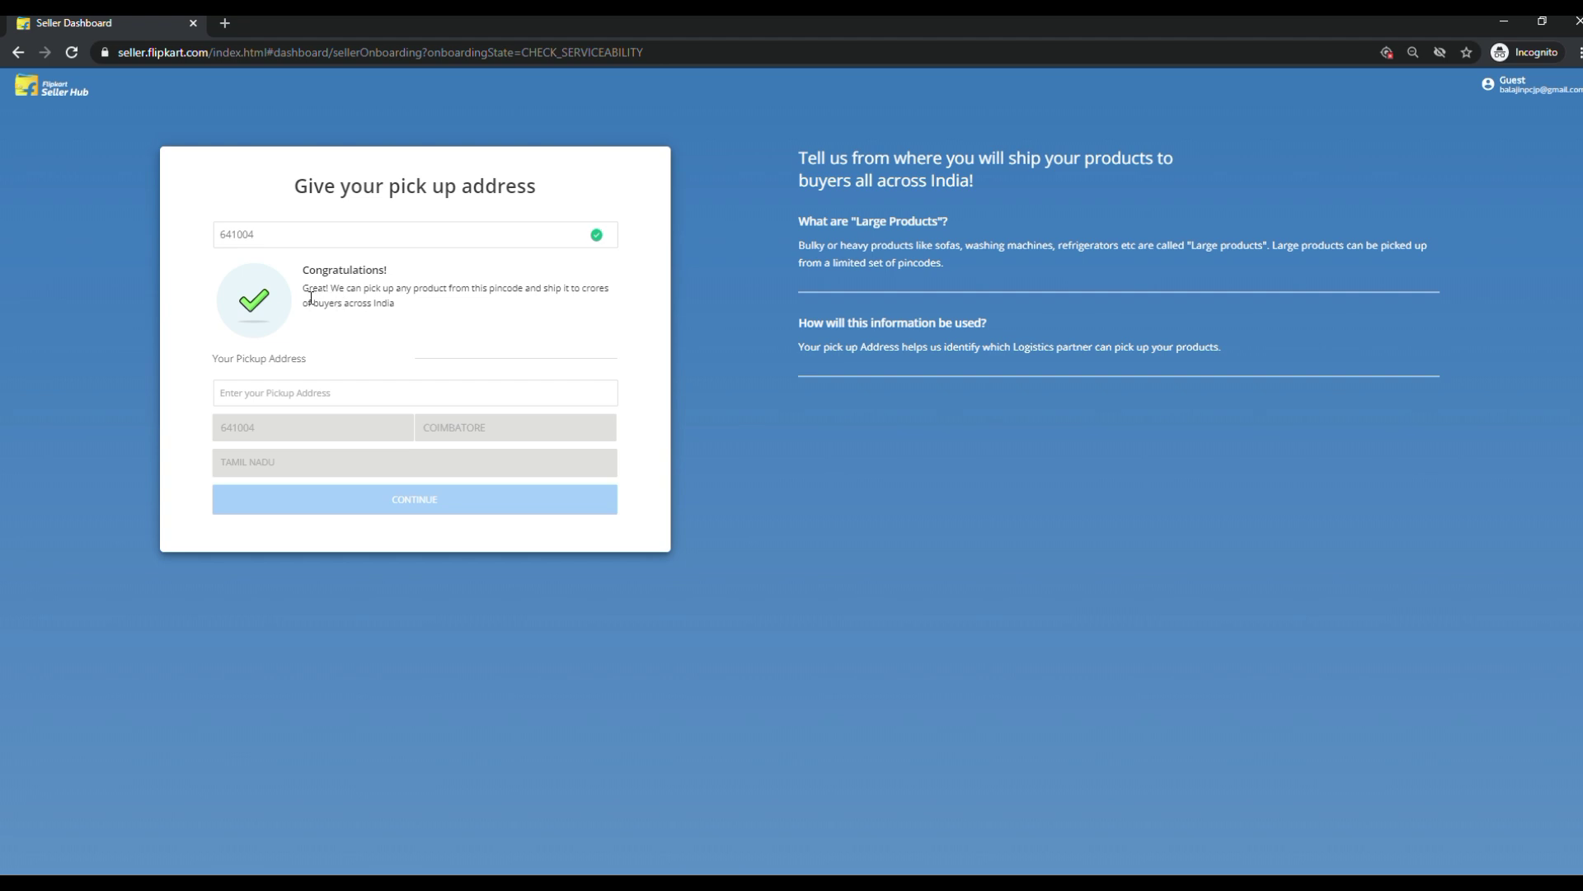
left_click_drag(311, 297, 405, 311)
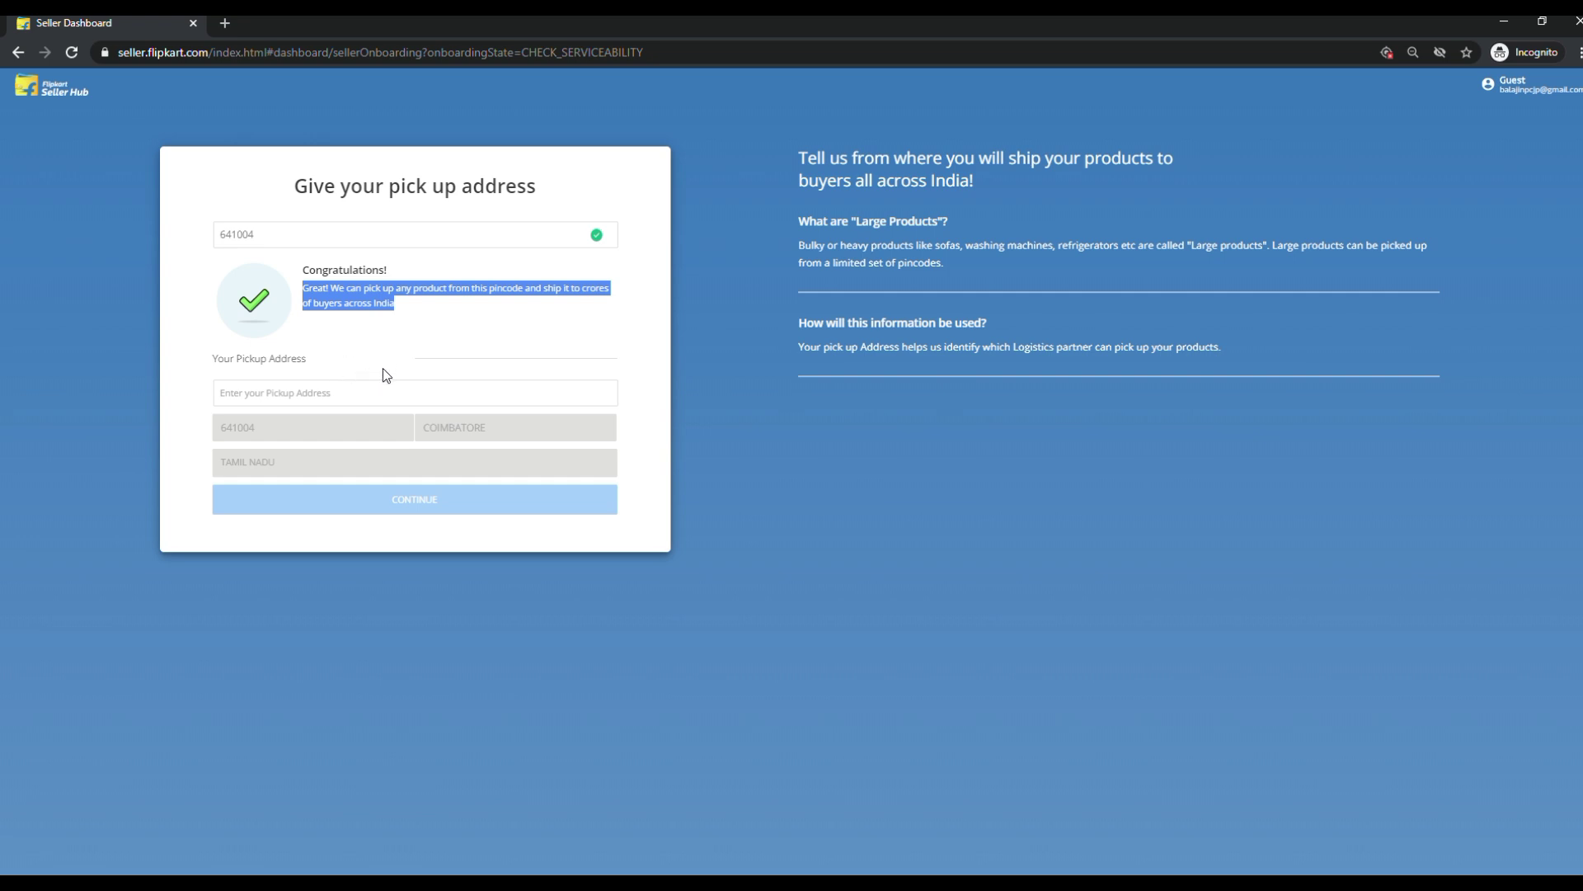
Enter the pickup street address and continue to business details.
left_click(310, 399)
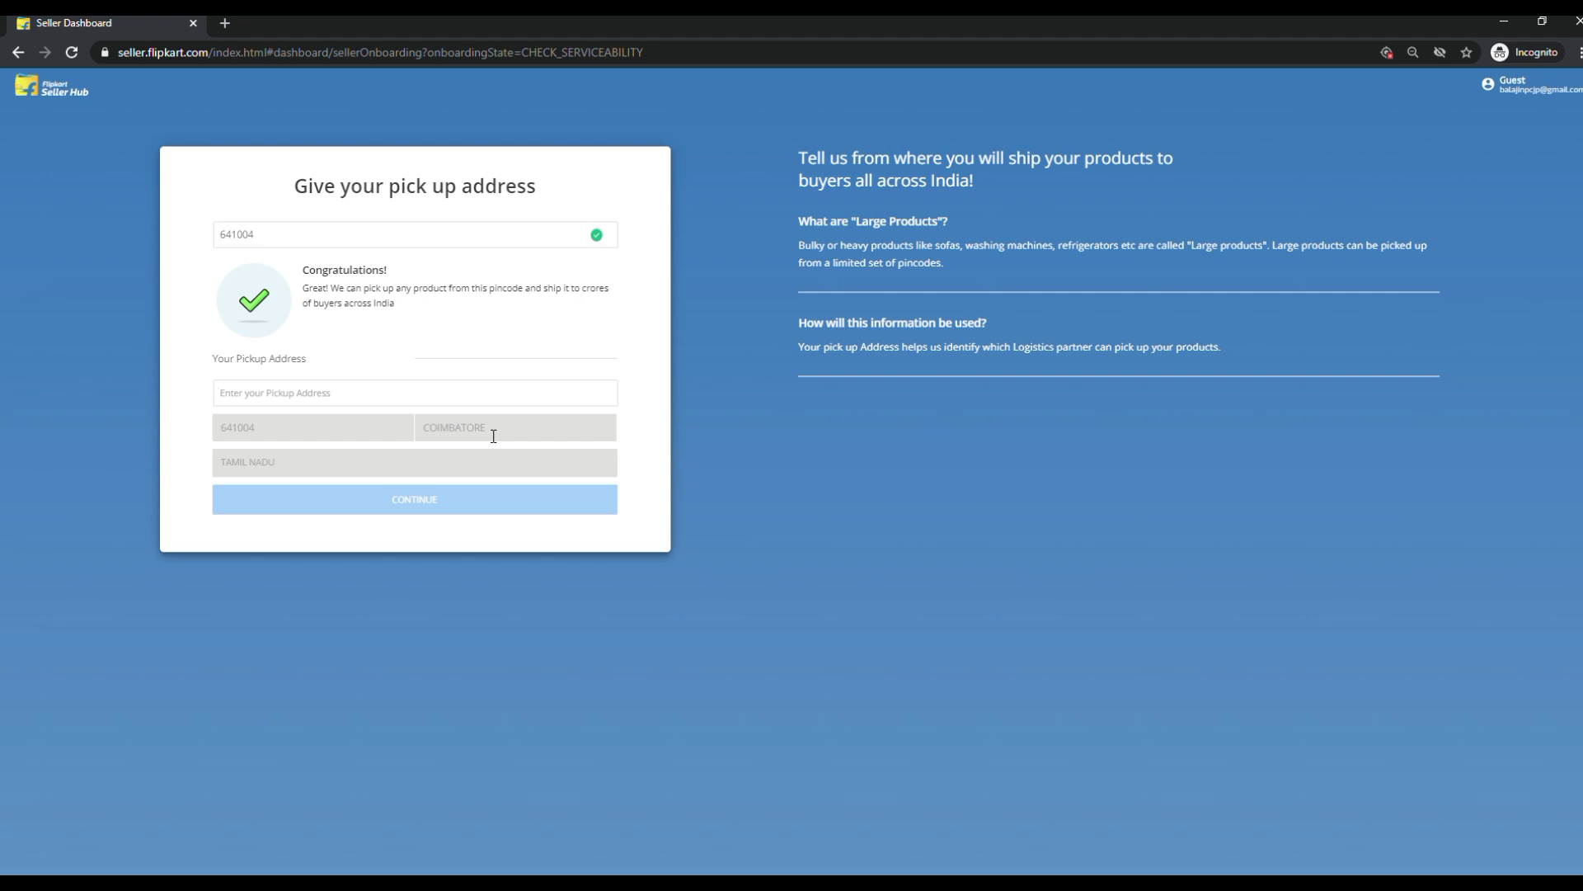
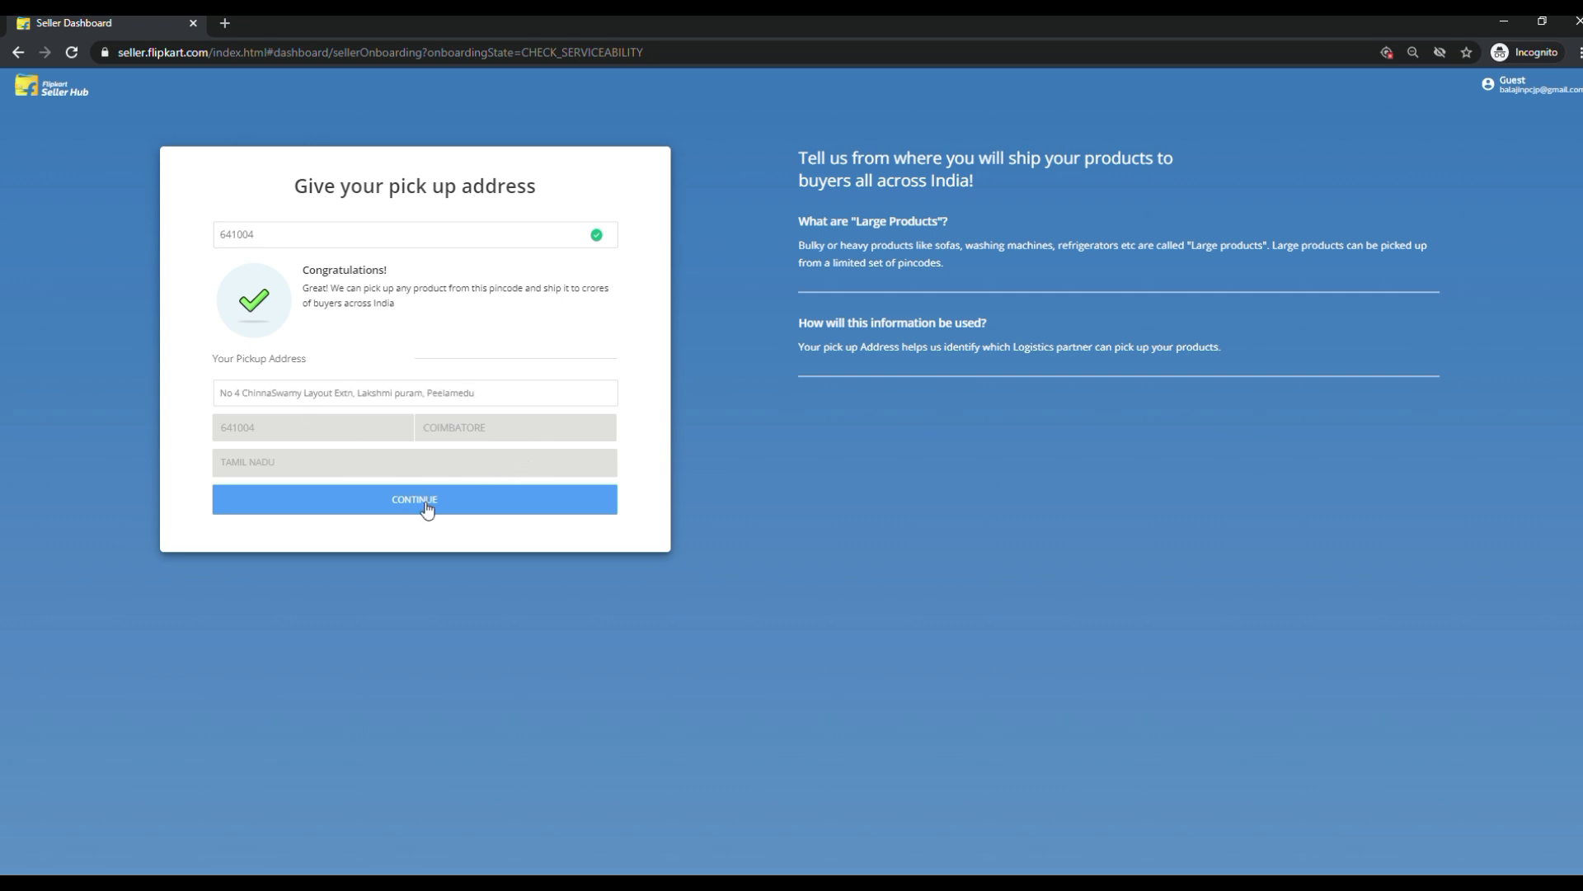
left_click(427, 511)
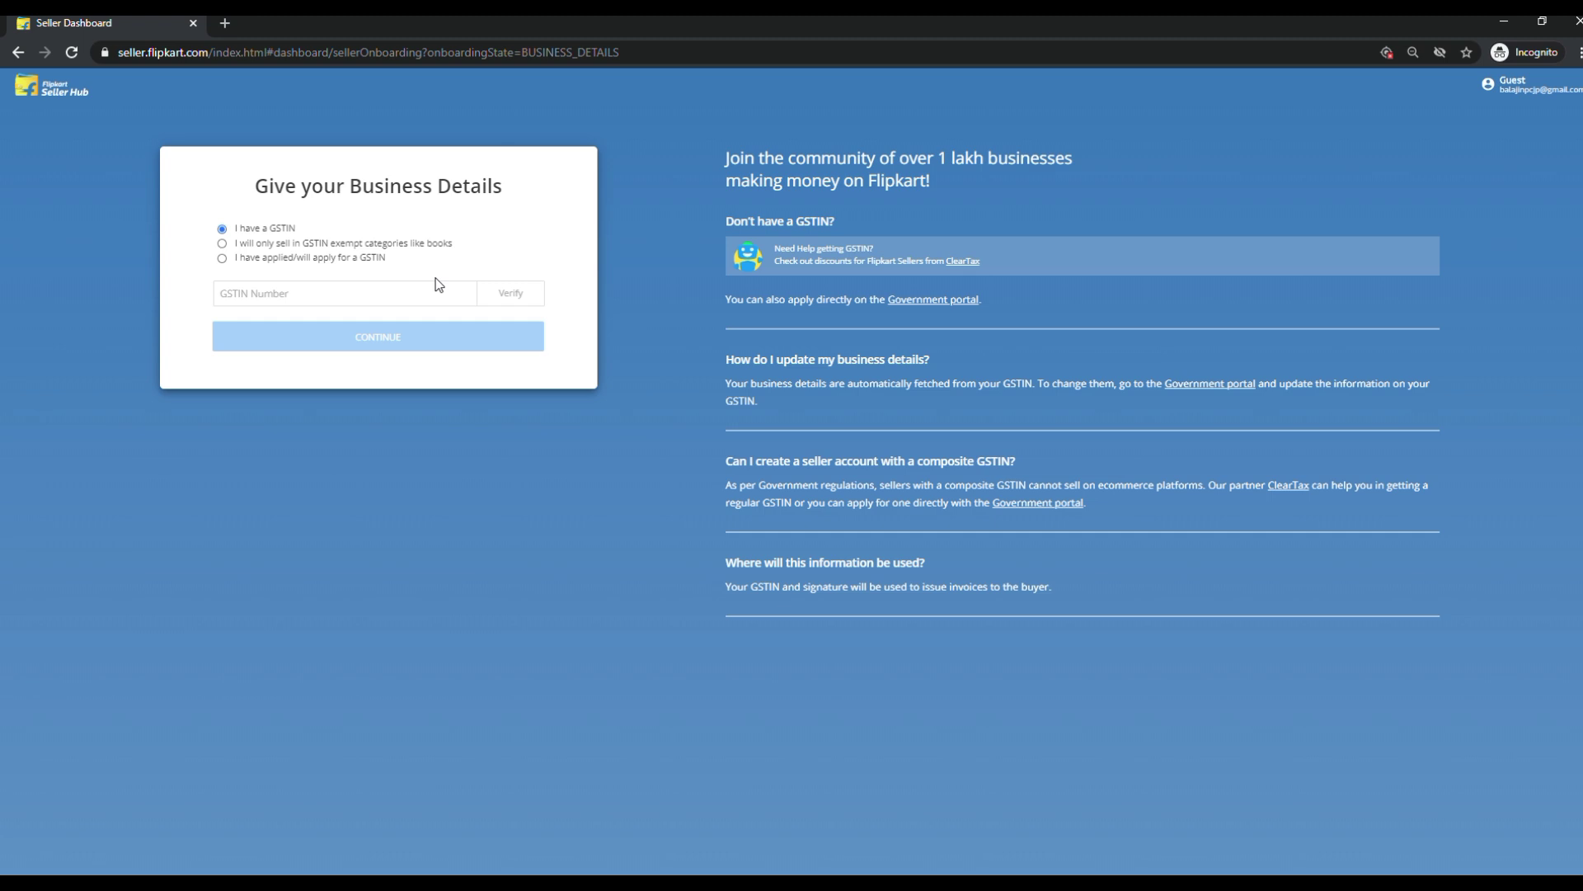
Choose 'I have applied/will apply for a GSTIN' instead of entering a GSTIN, and continue.
left_click(222, 260)
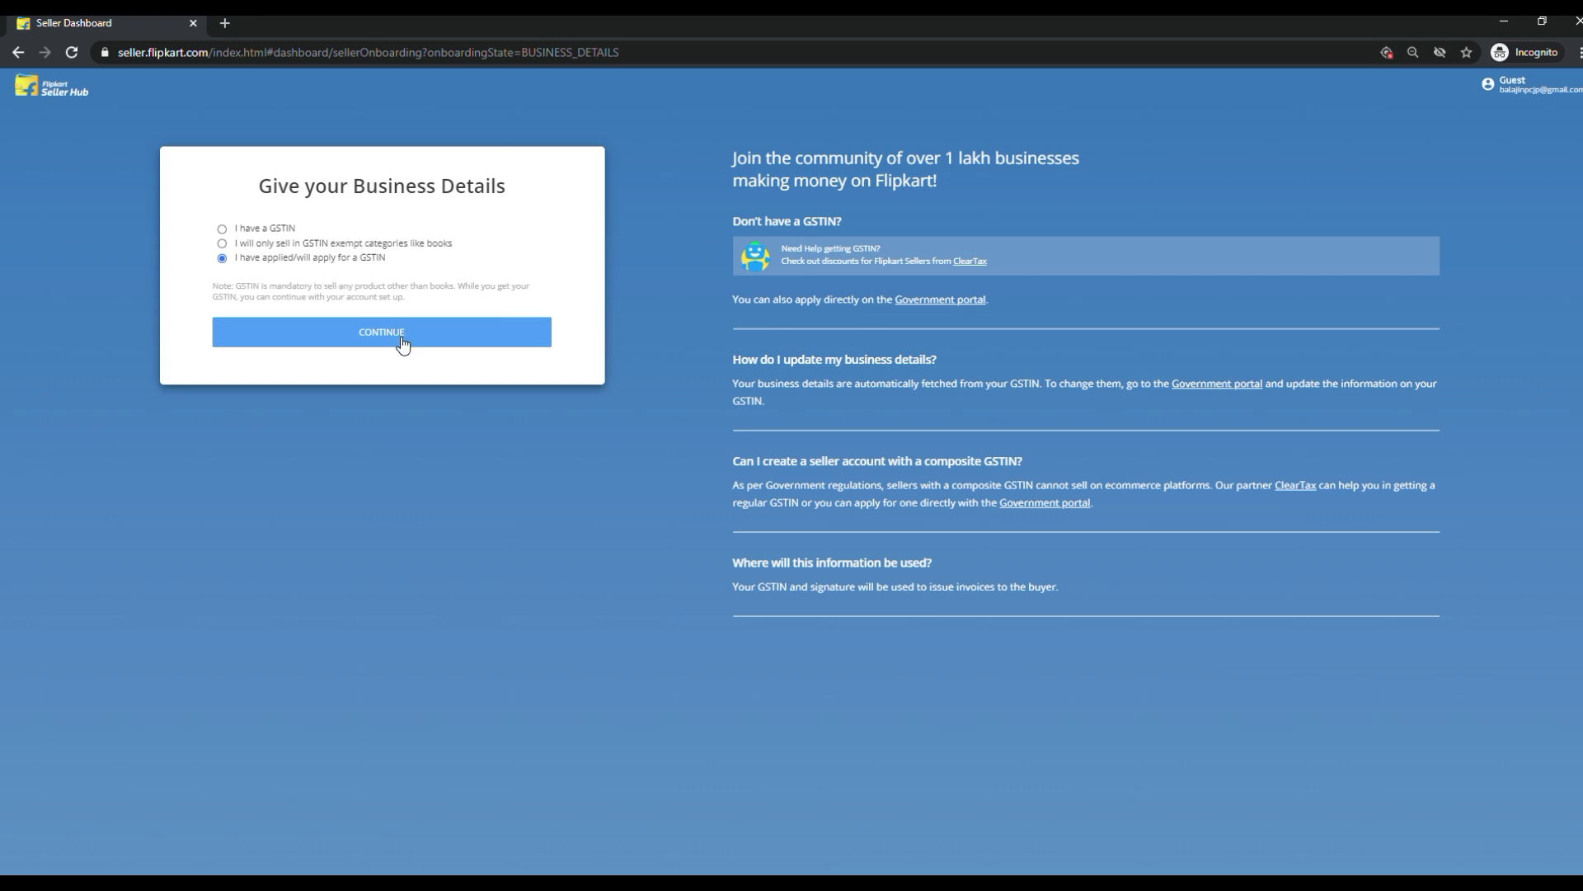
left_click(221, 230)
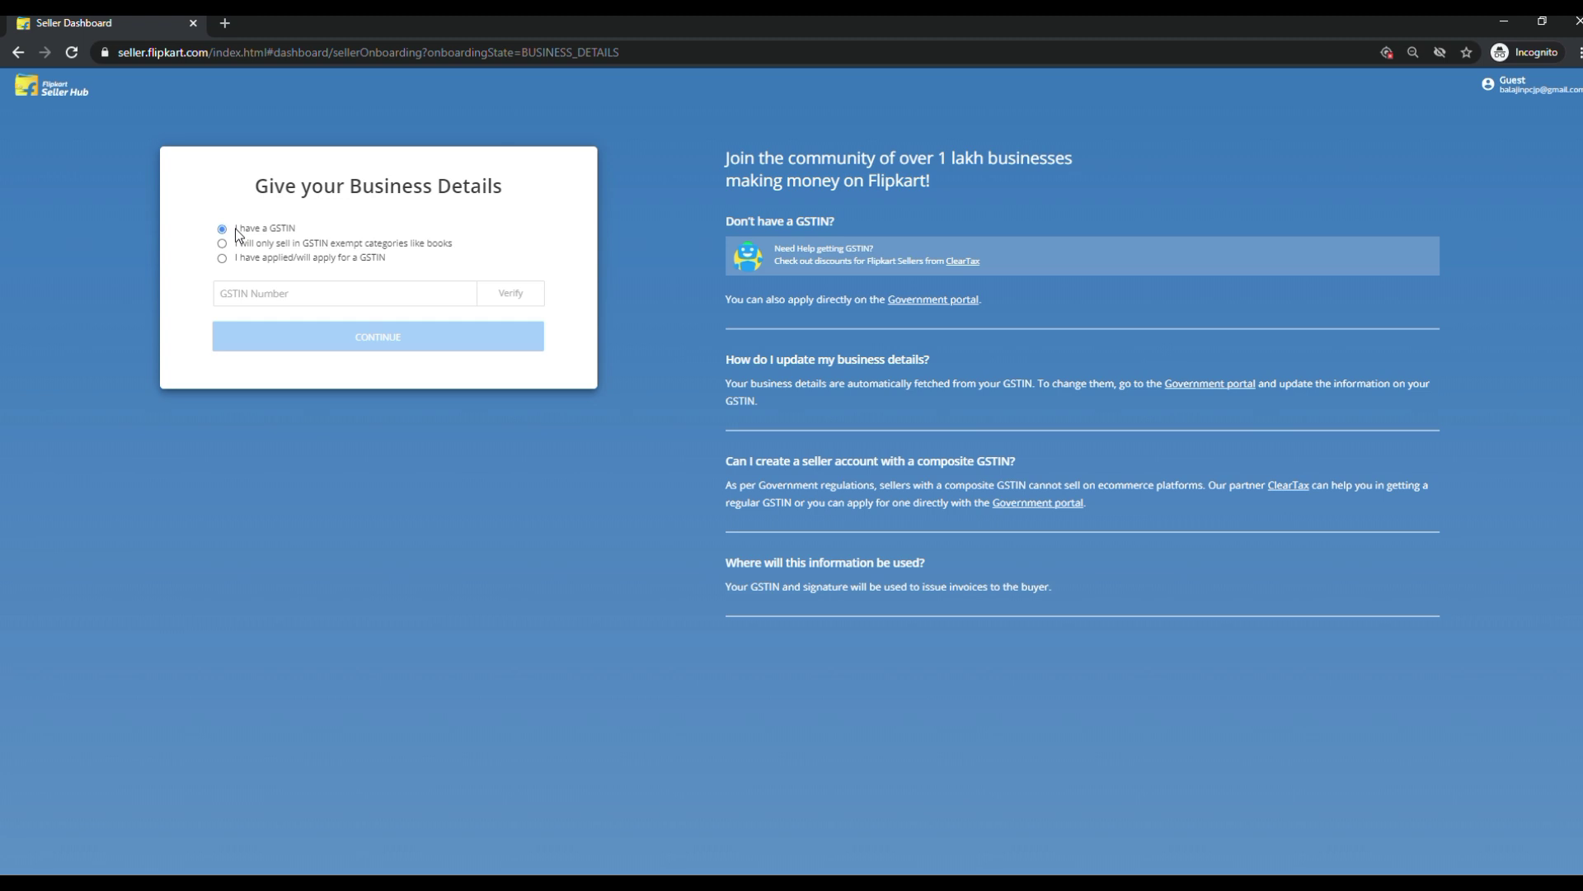
left_click_drag(235, 230, 297, 227)
left_click(217, 302)
left_click(222, 260)
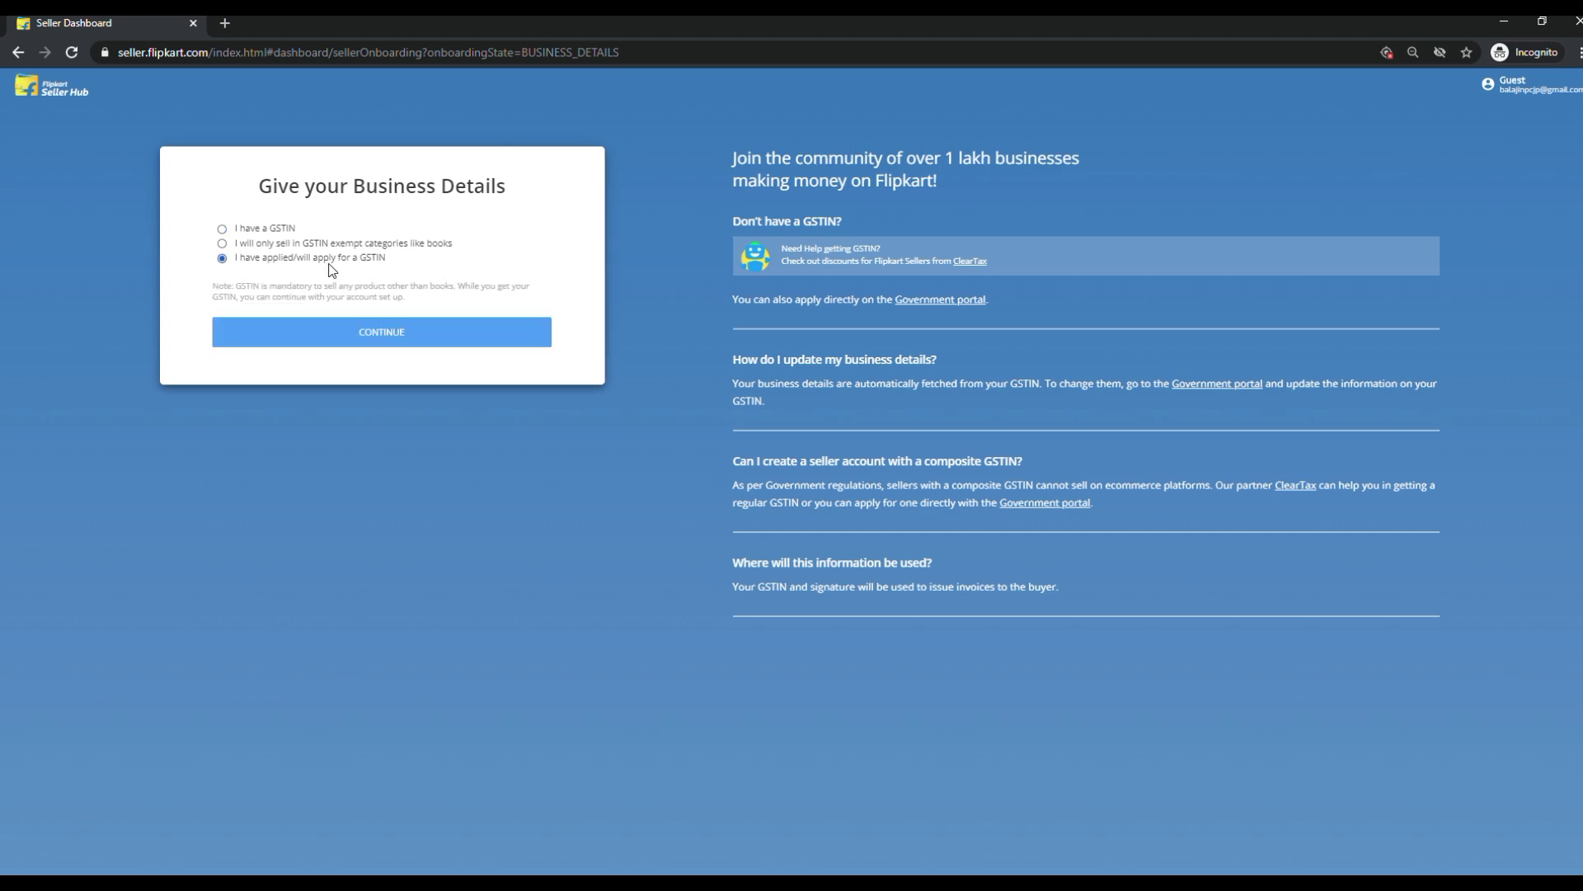
left_click(381, 338)
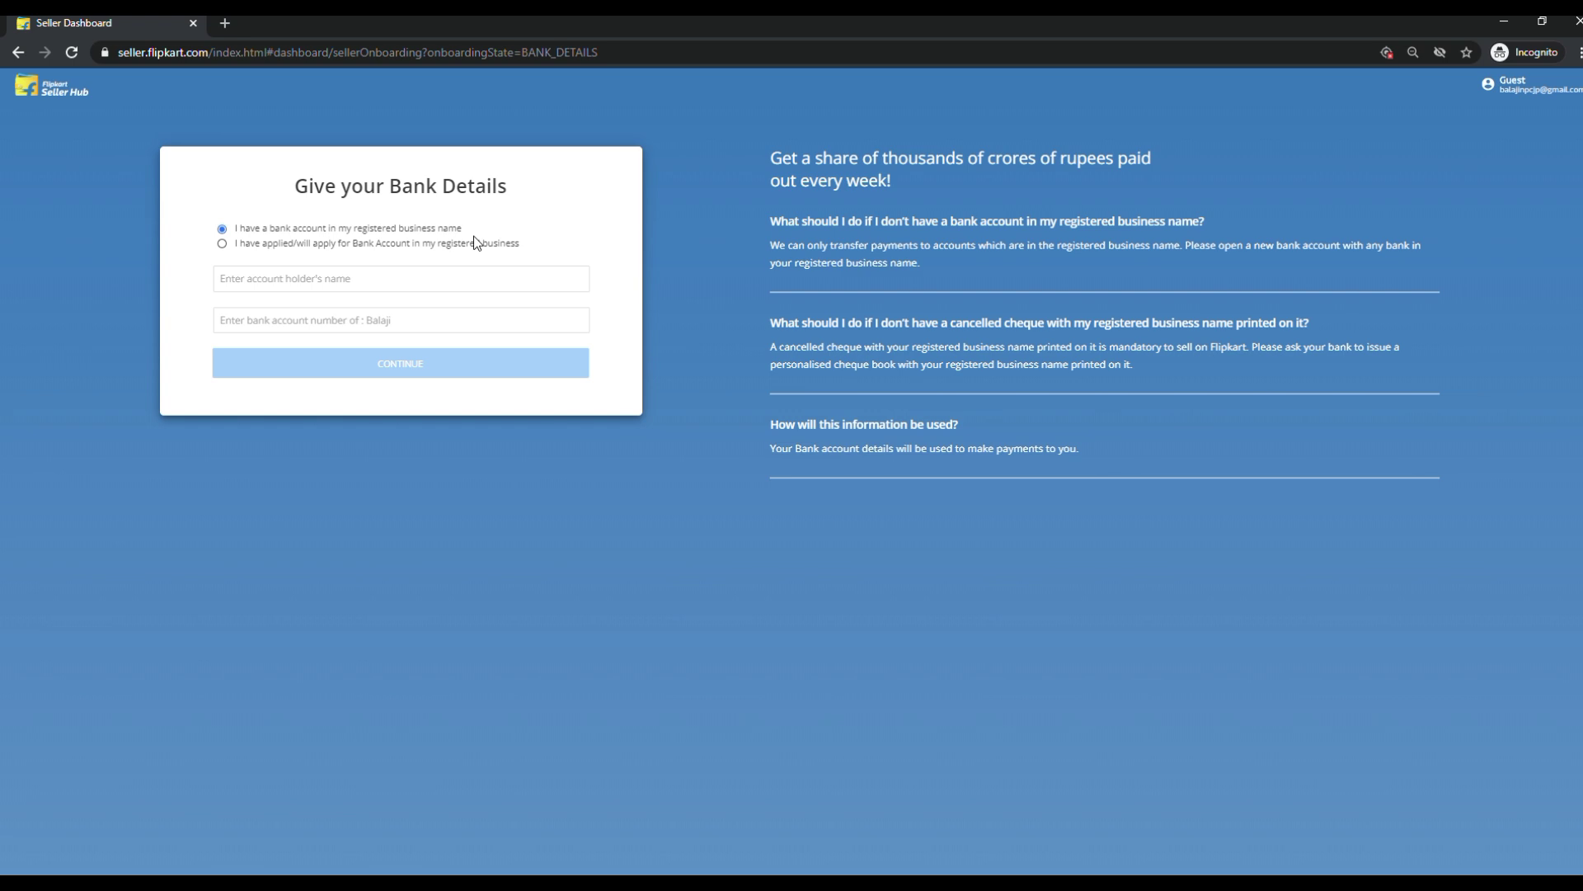
Mark the business bank account as applied/will apply and finish onboarding to the dashboard.
left_click(221, 245)
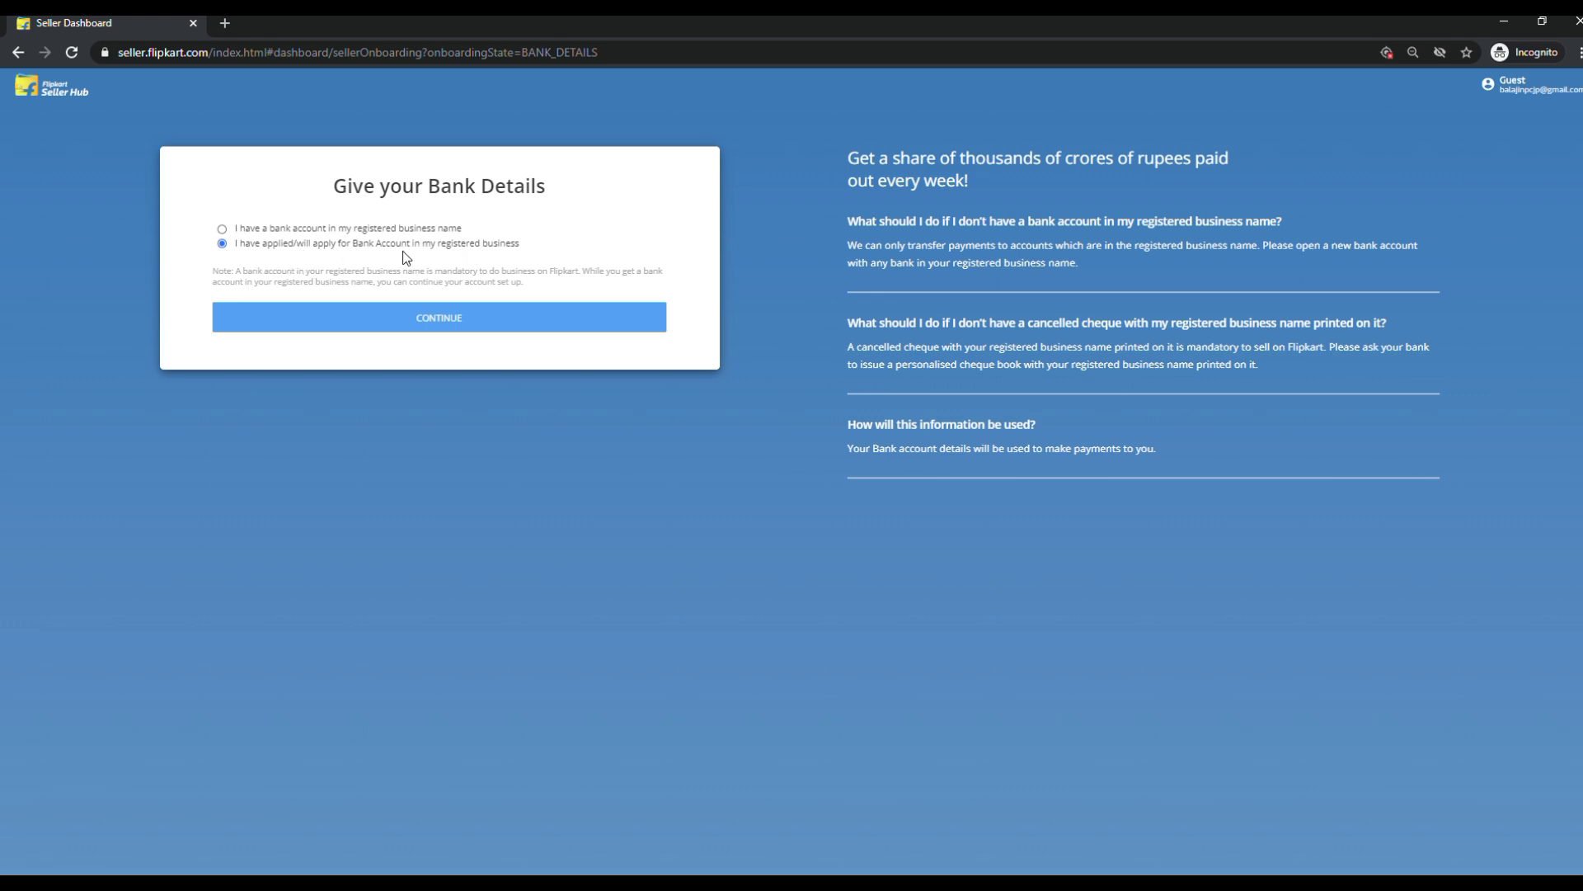
left_click(461, 325)
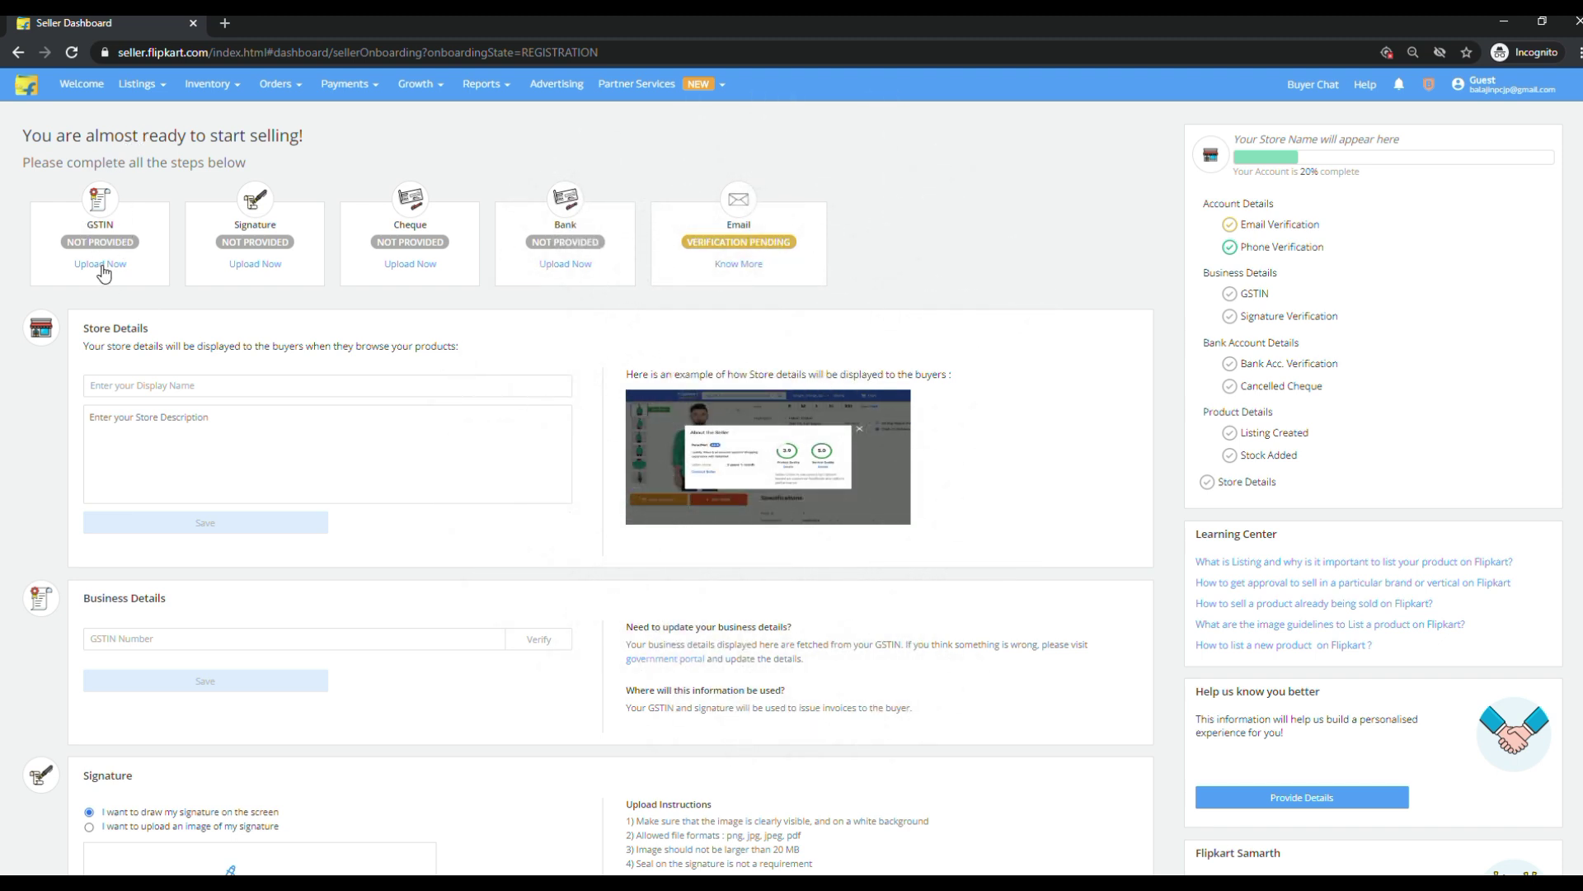
left_click_drag(73, 268, 141, 274)
left_click(264, 266)
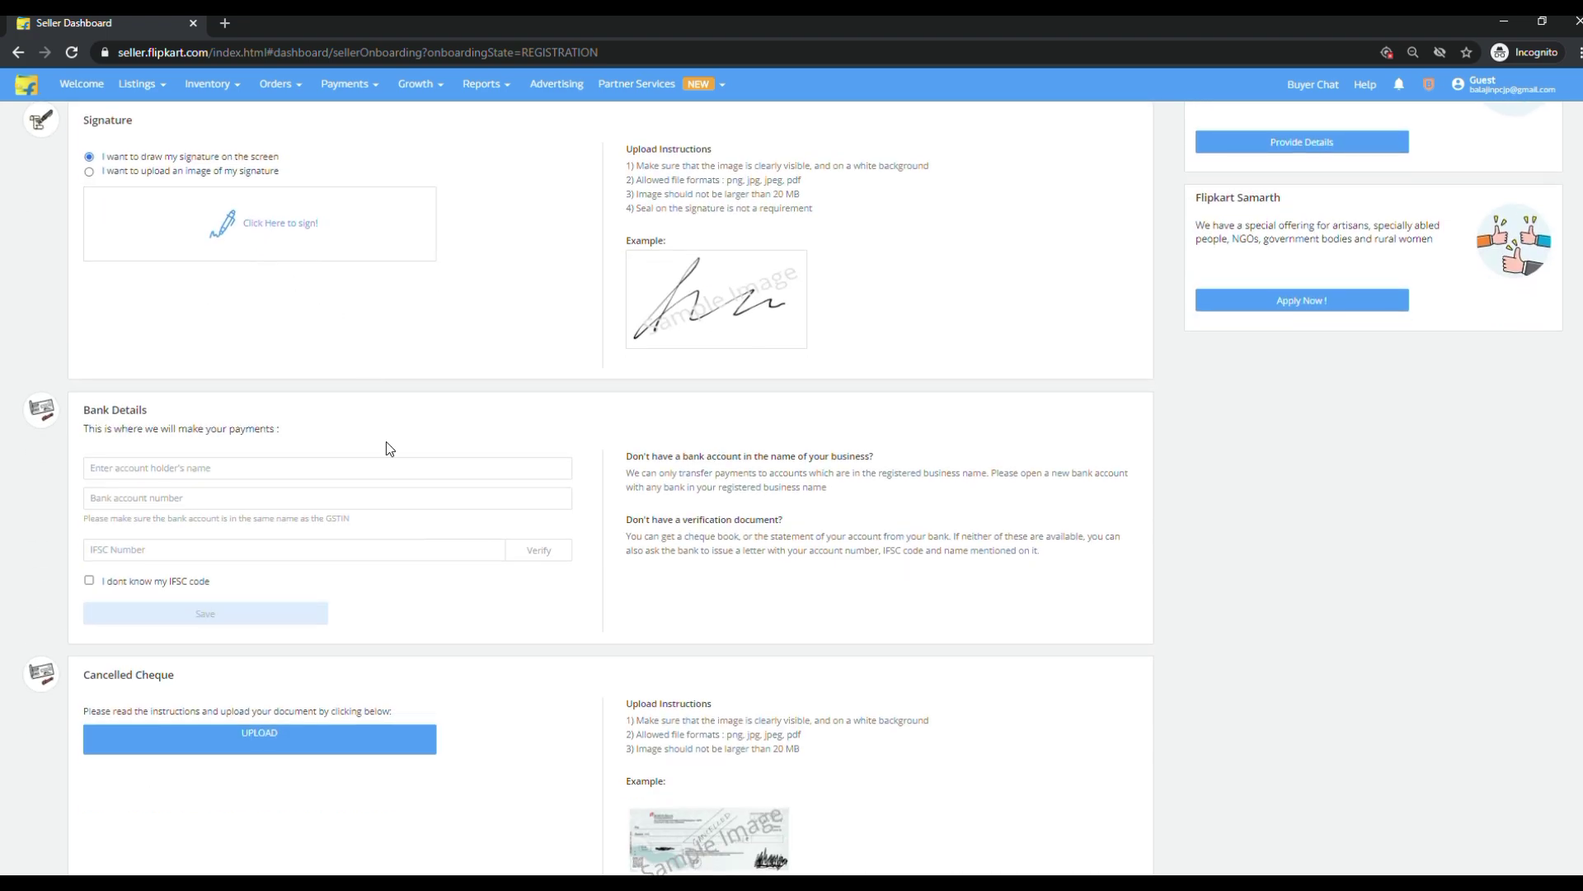
left_click(306, 234)
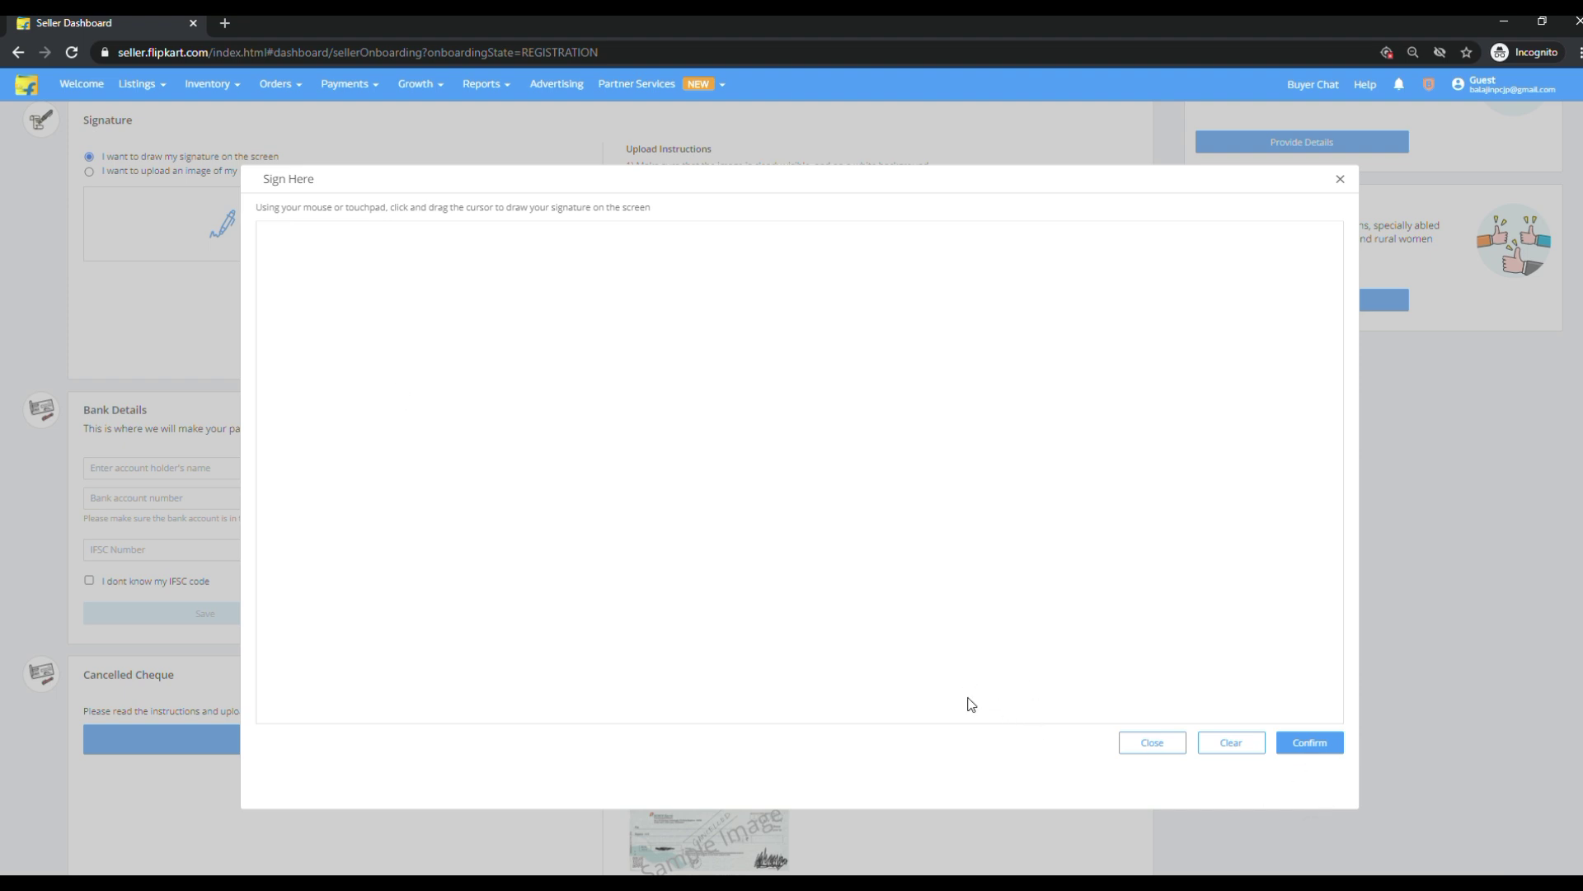
left_click(1150, 740)
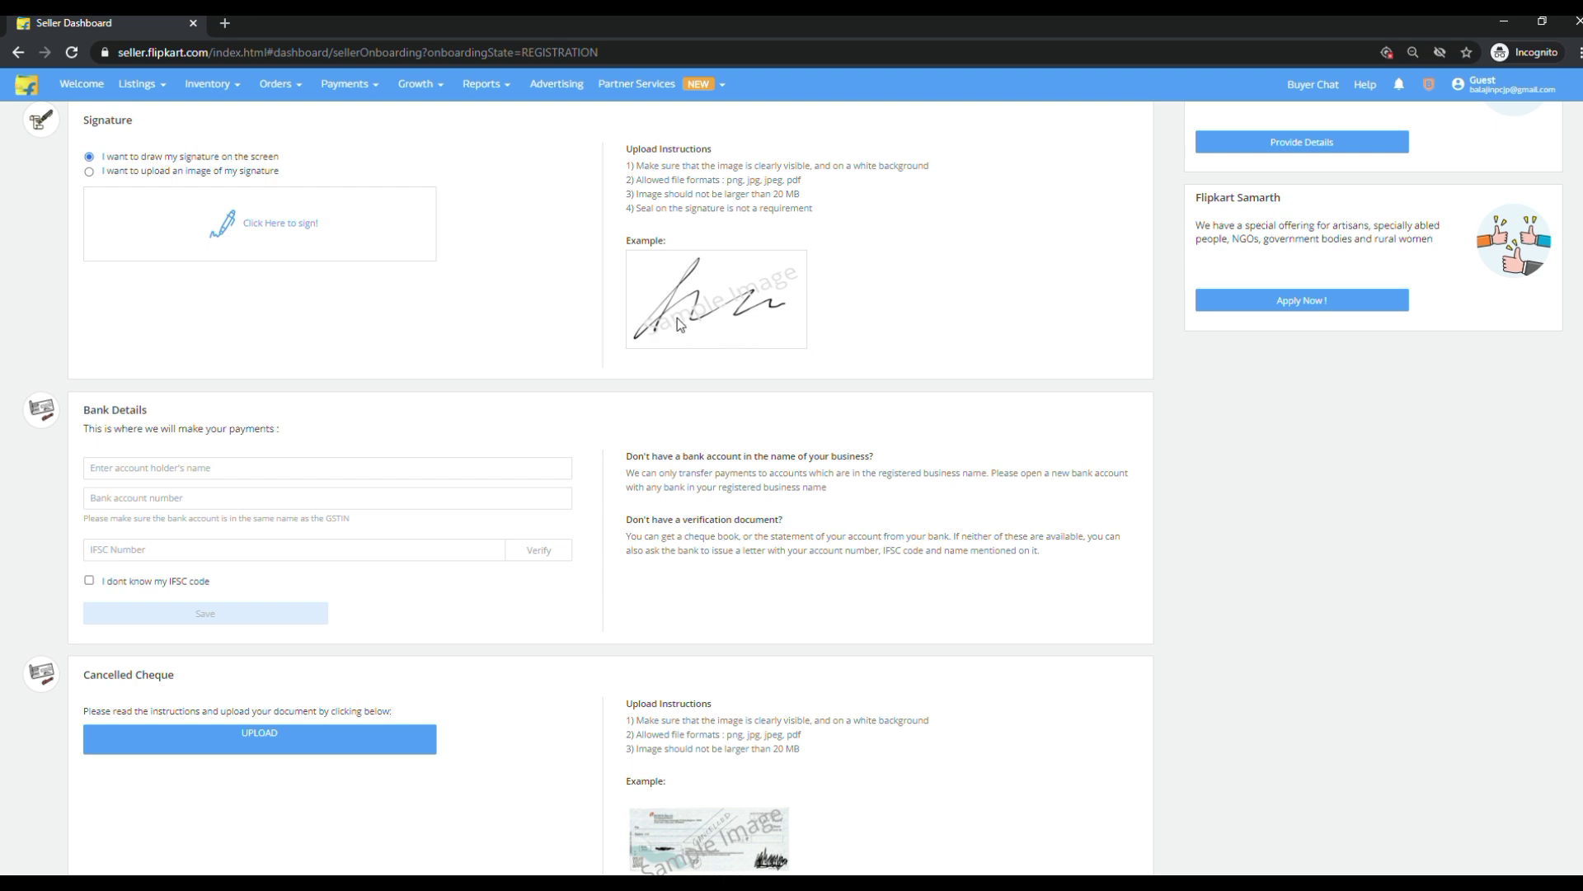
scroll(754, 325, "up", 1)
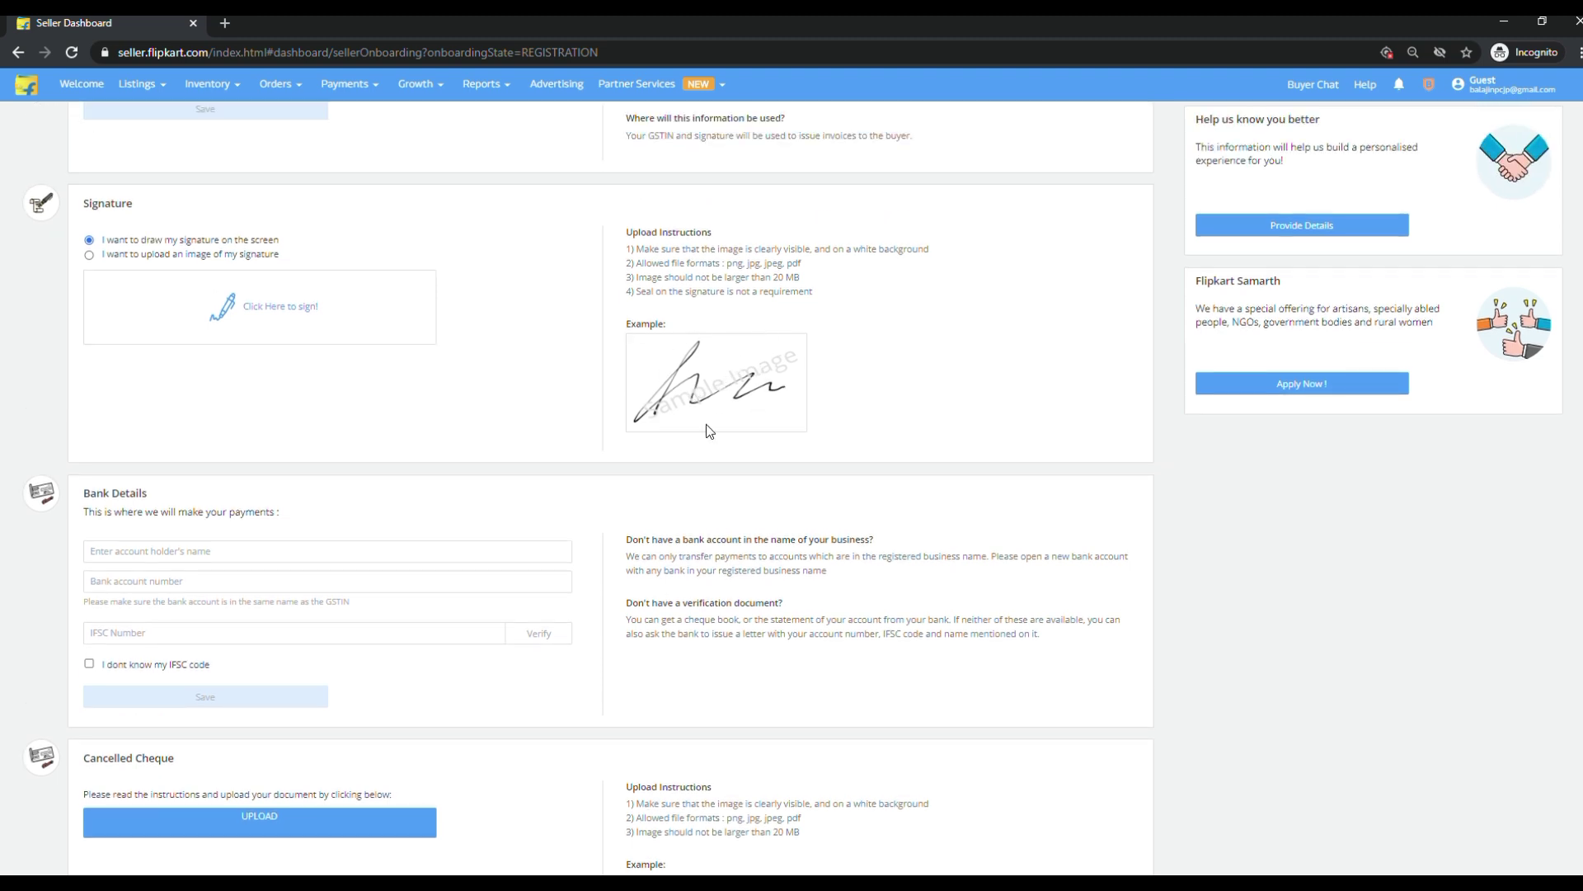
scroll(295, 462, "down", 2)
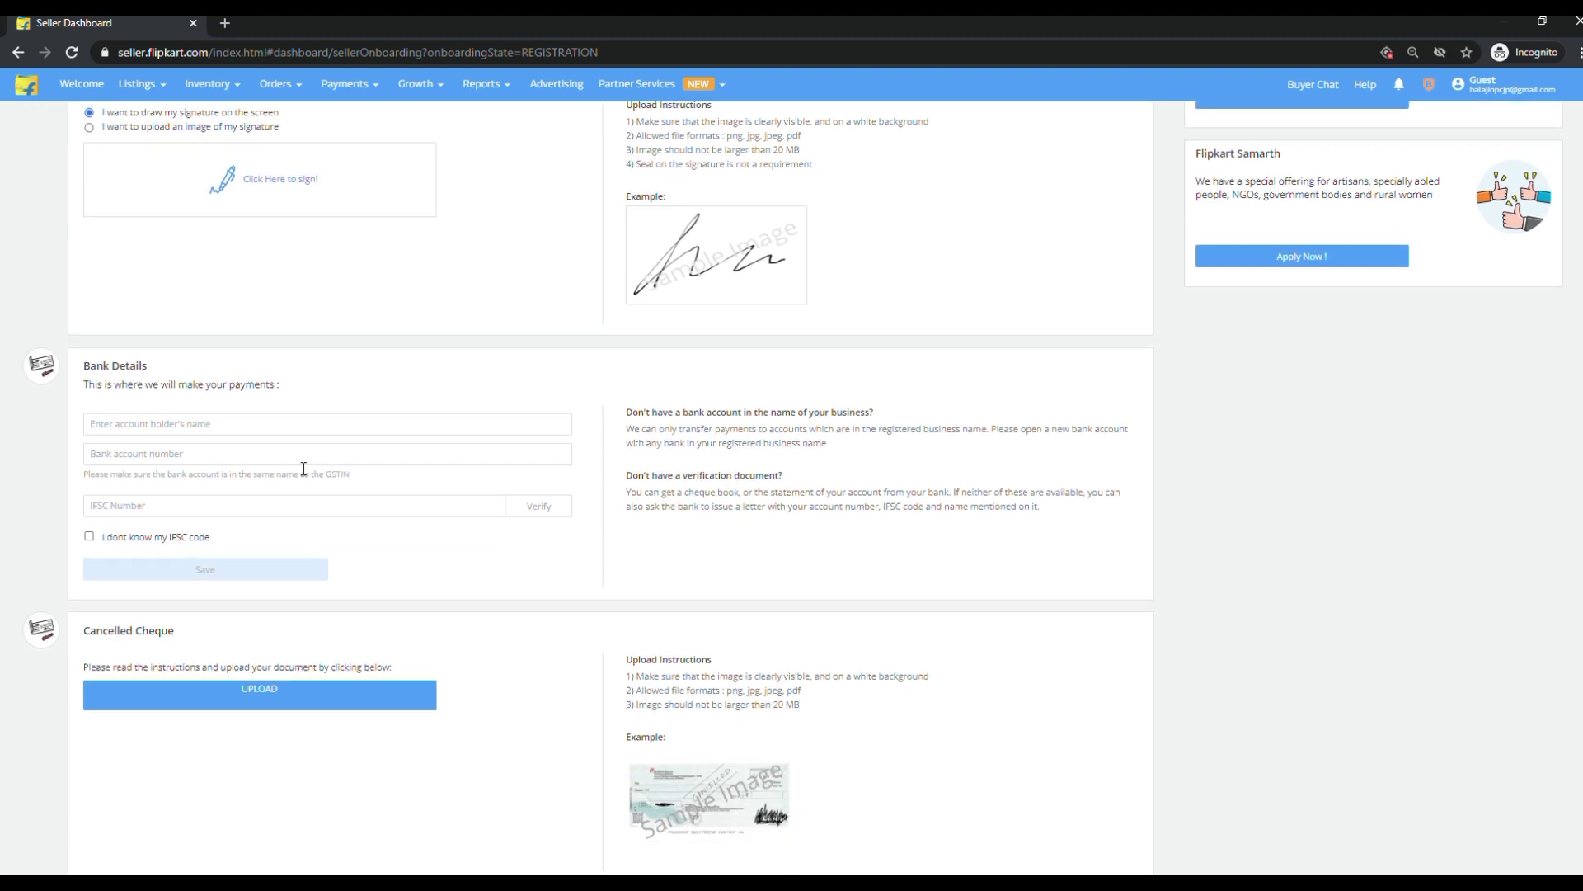
scroll(546, 369, "up", 9)
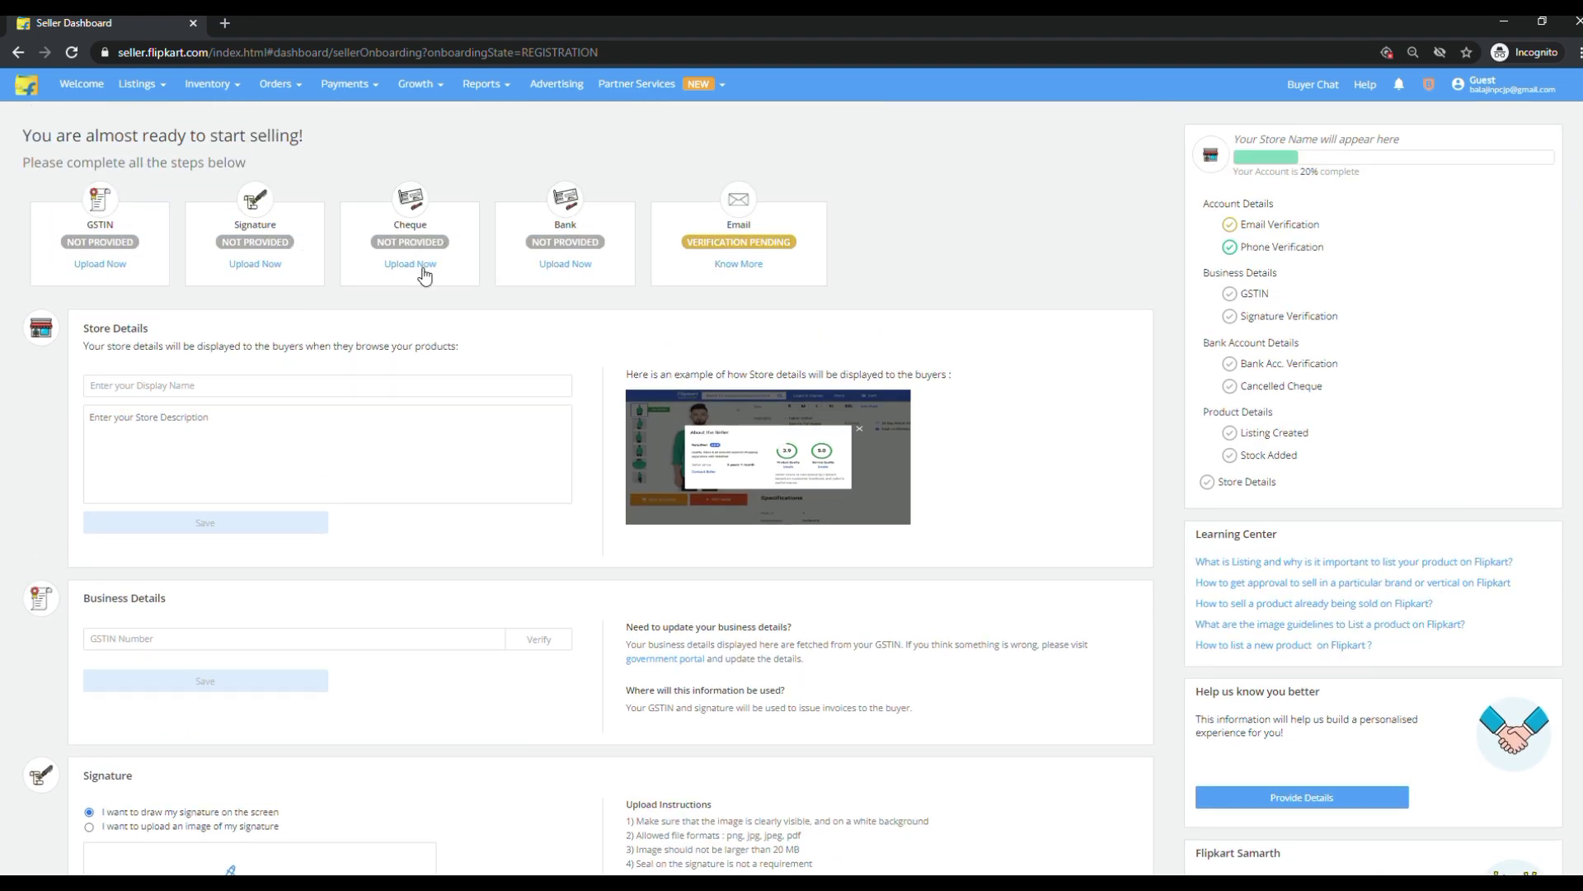
left_click(424, 275)
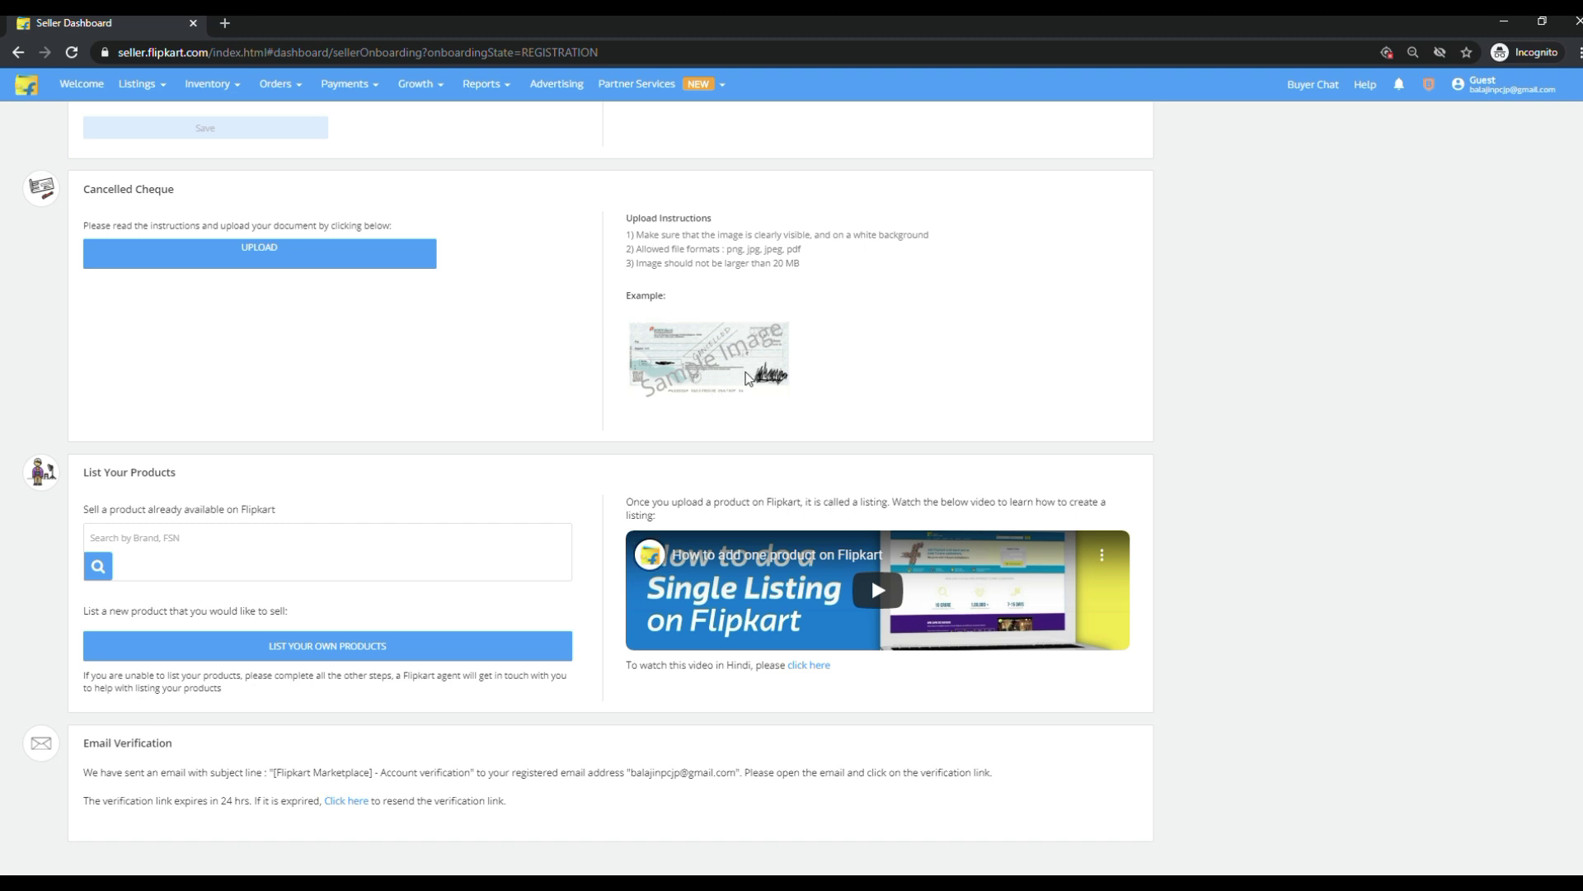
scroll(717, 361, "up", 14)
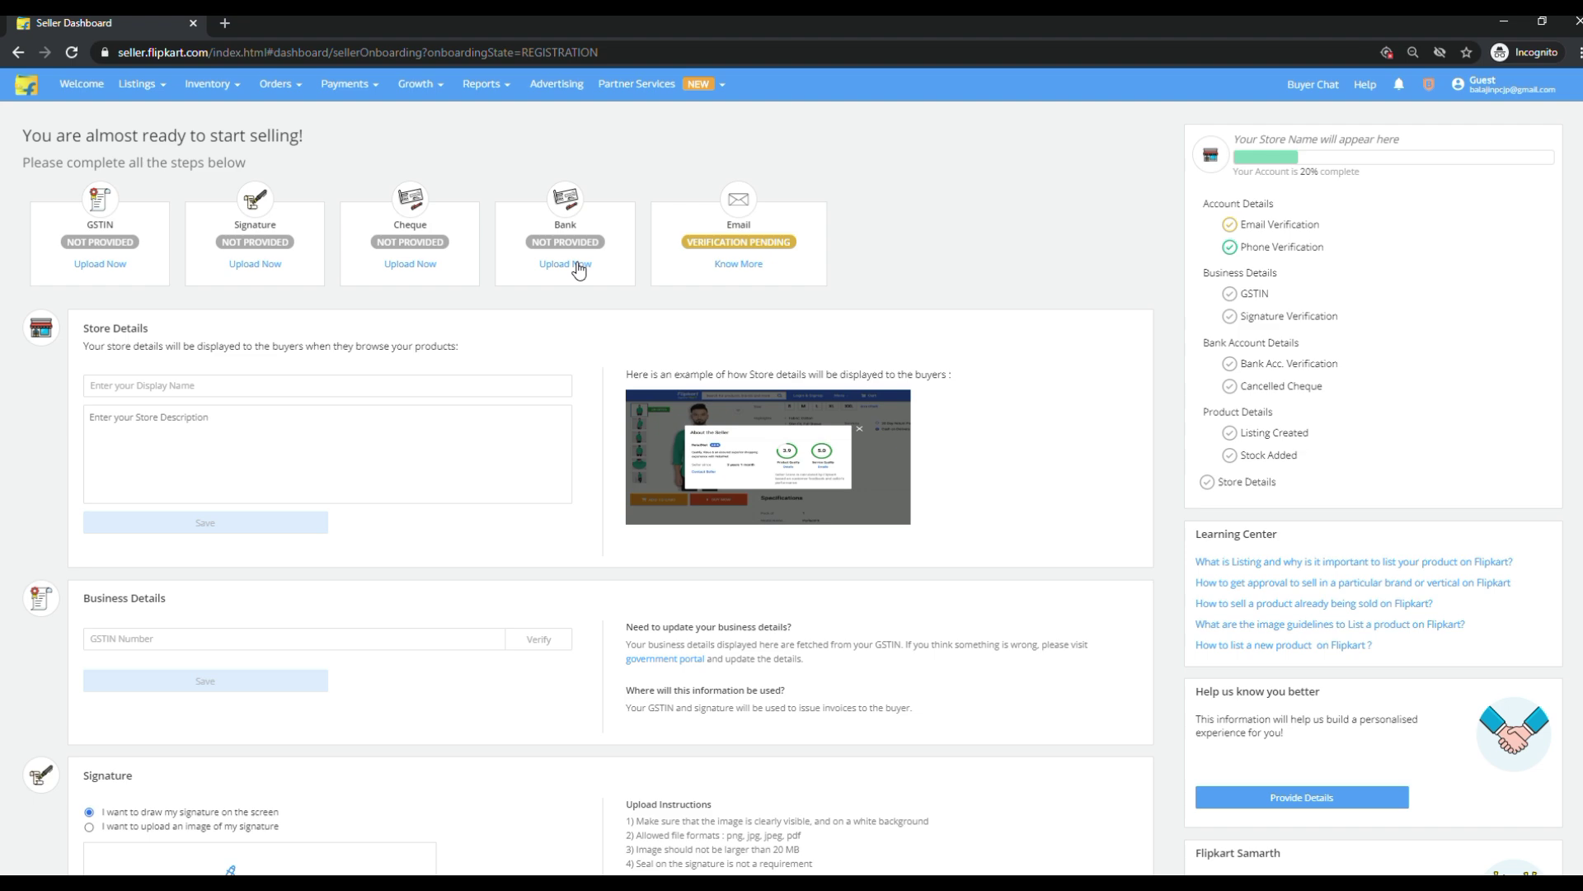
left_click(579, 269)
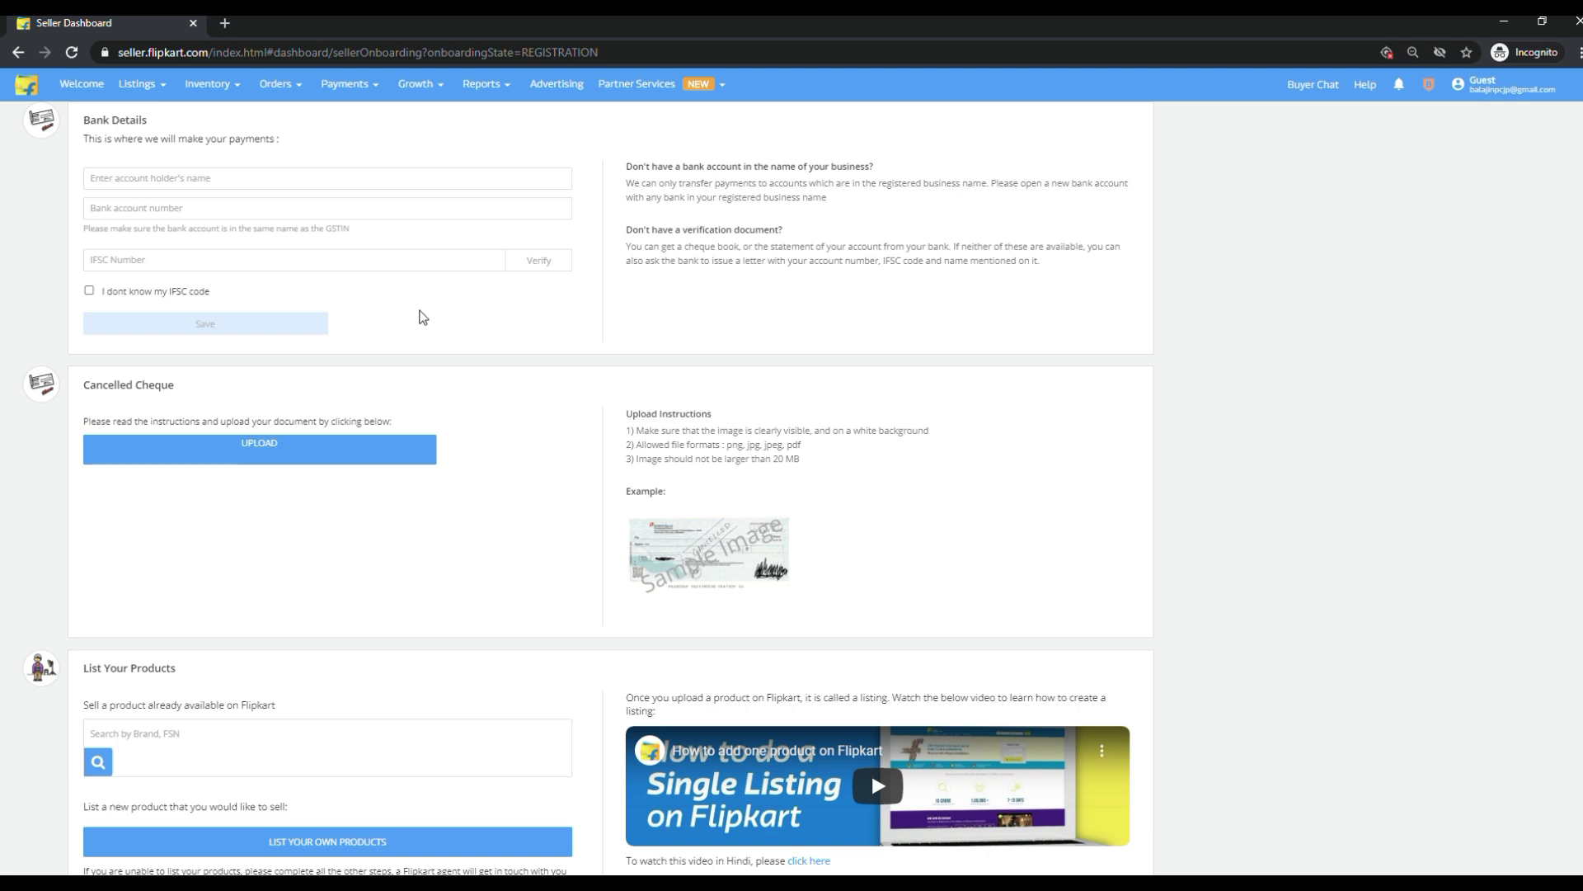
left_click_drag(91, 124, 285, 149)
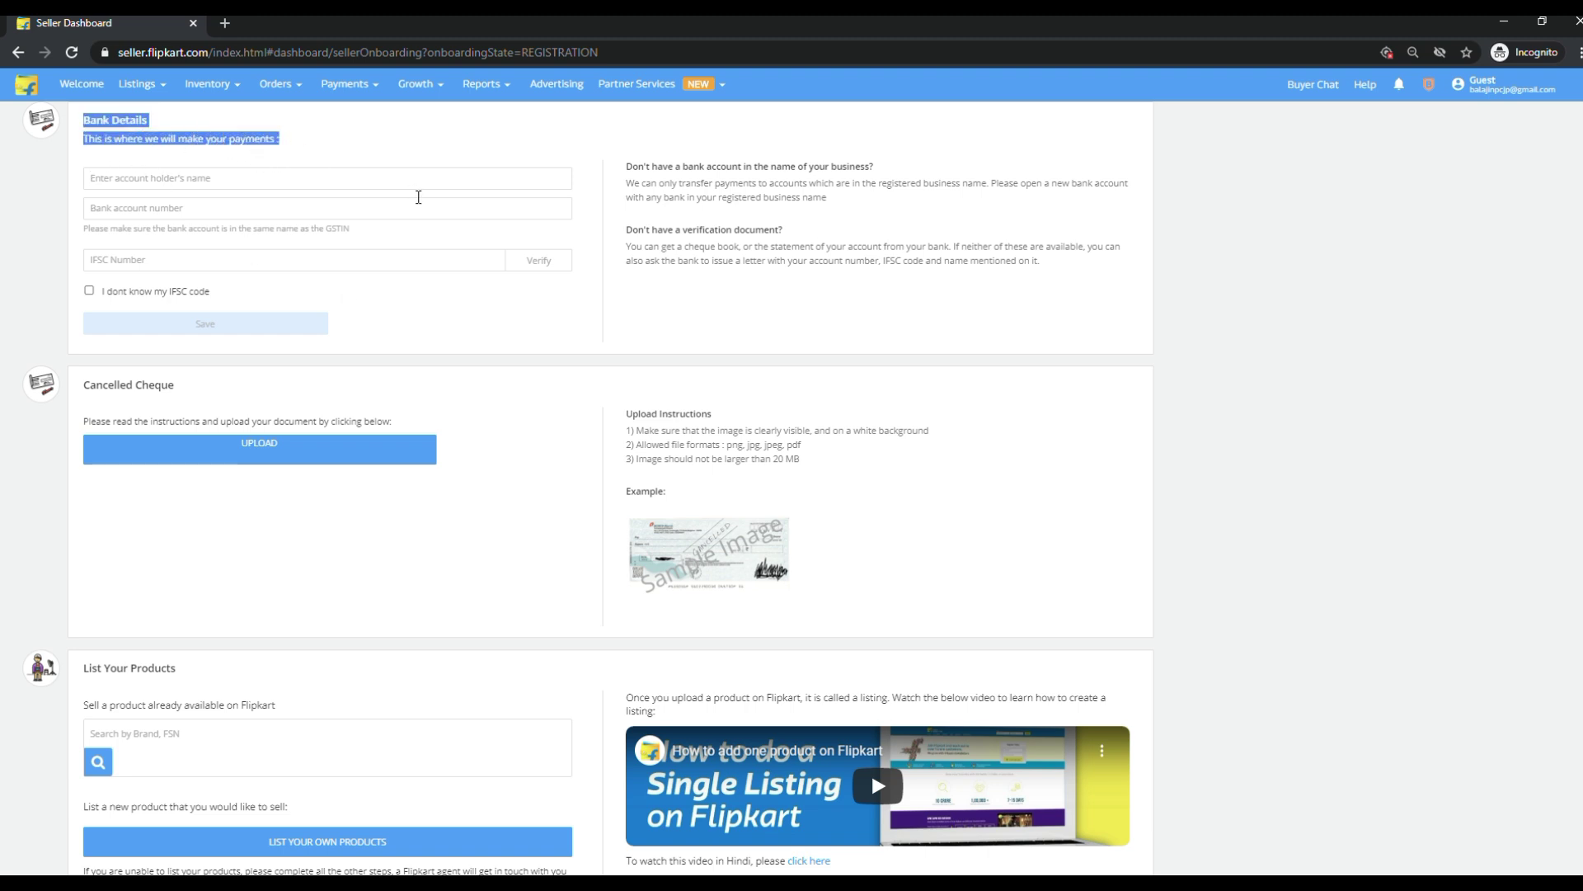
left_click(511, 326)
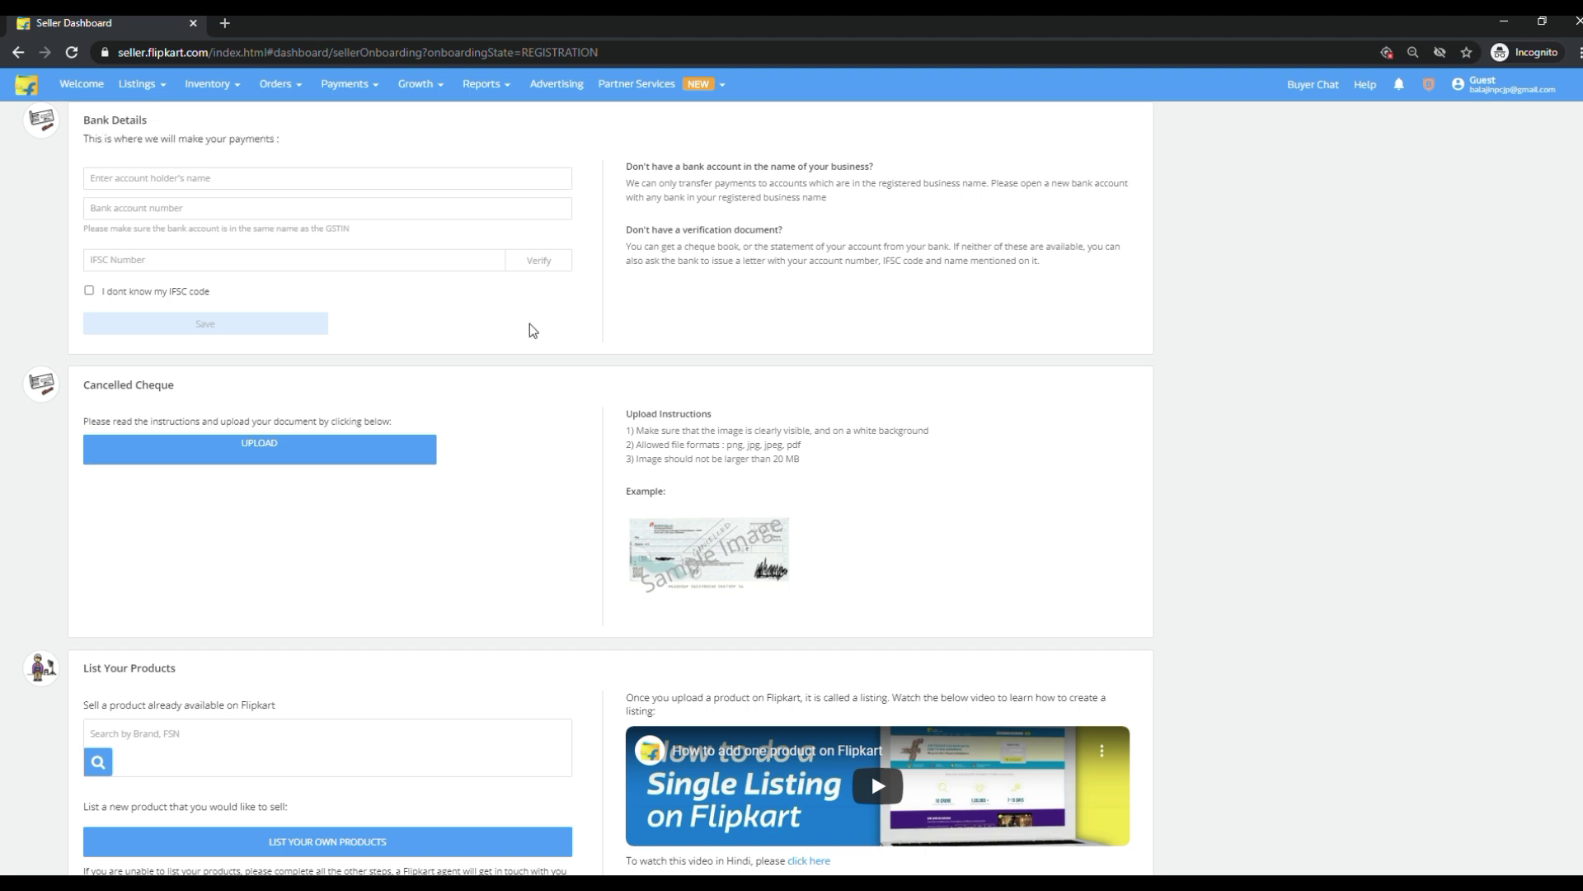
scroll(531, 329, "up", 1)
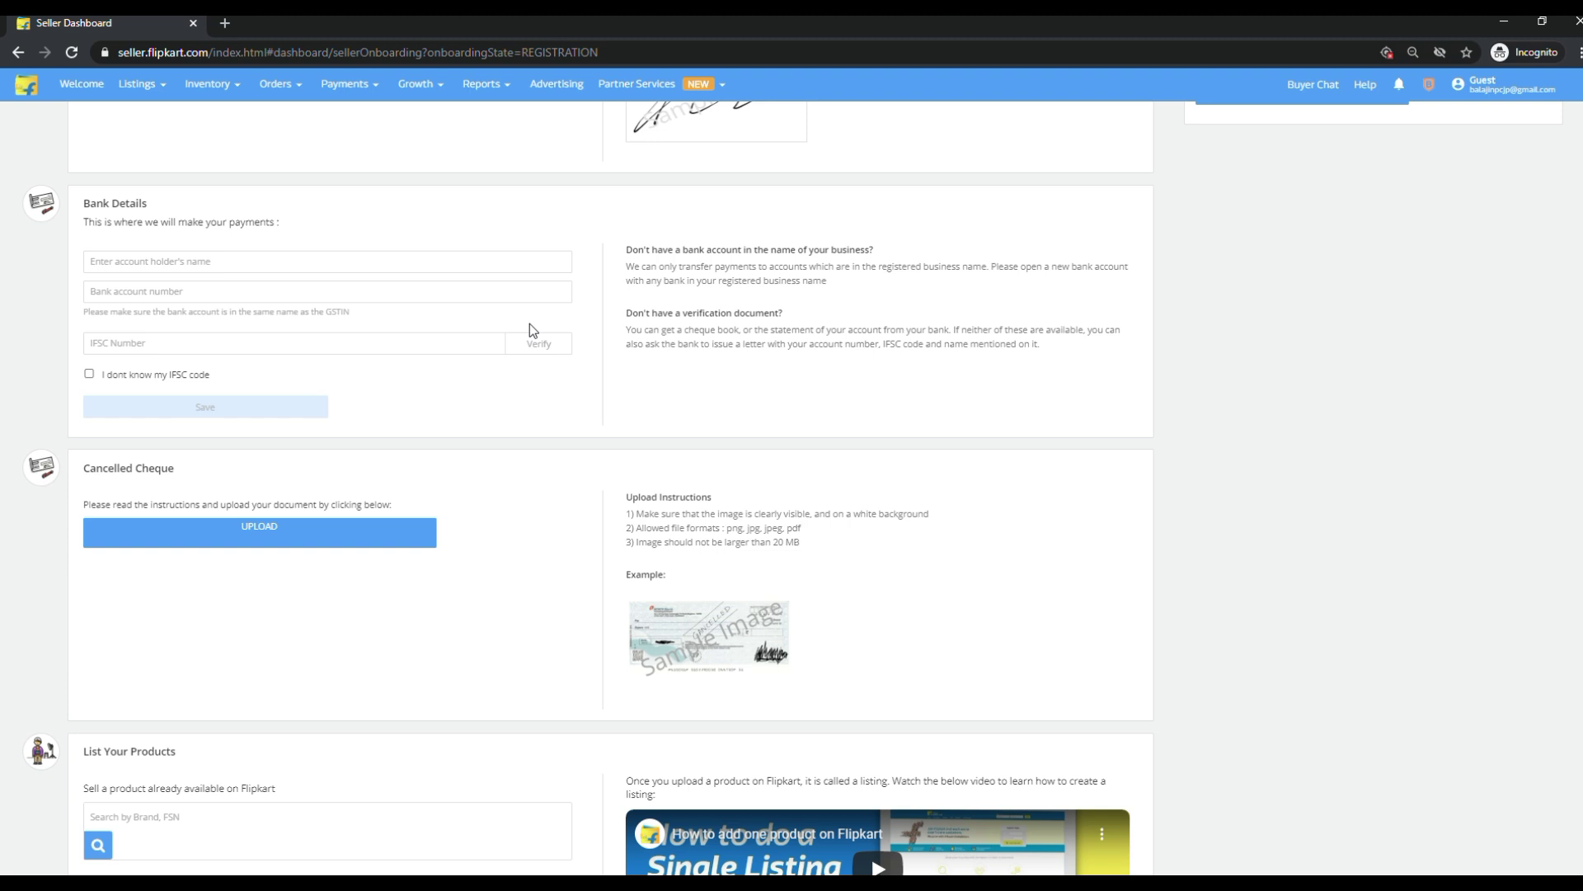
scroll(530, 324, "up", 10)
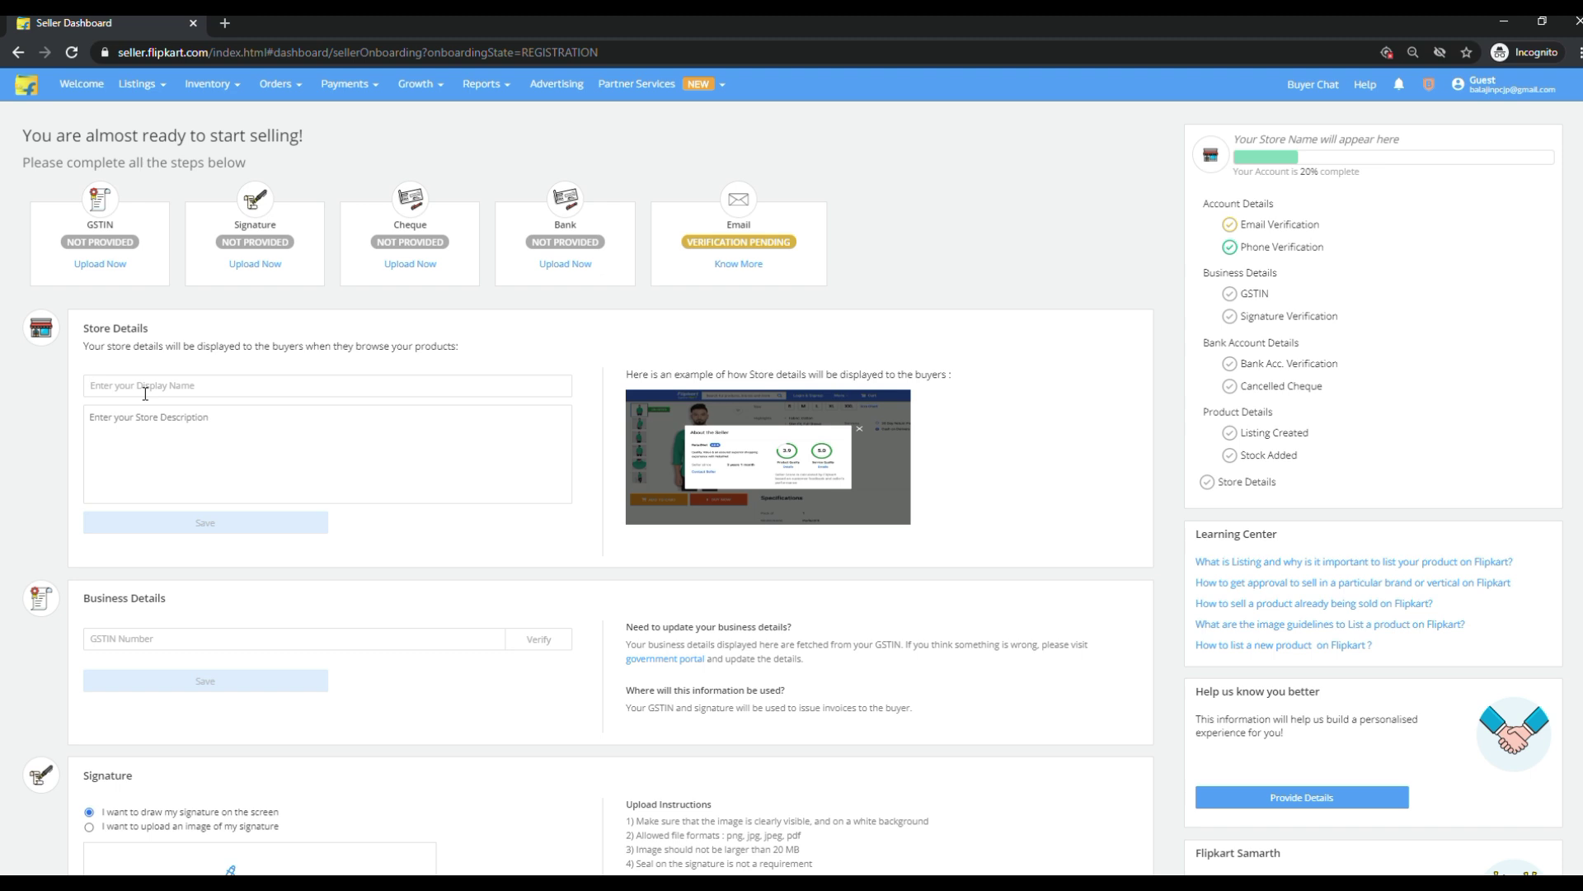
Save the store display name as 'Kumaran Traders 2020', fixing the name-unavailable error.
left_click(145, 393)
type("Ku")
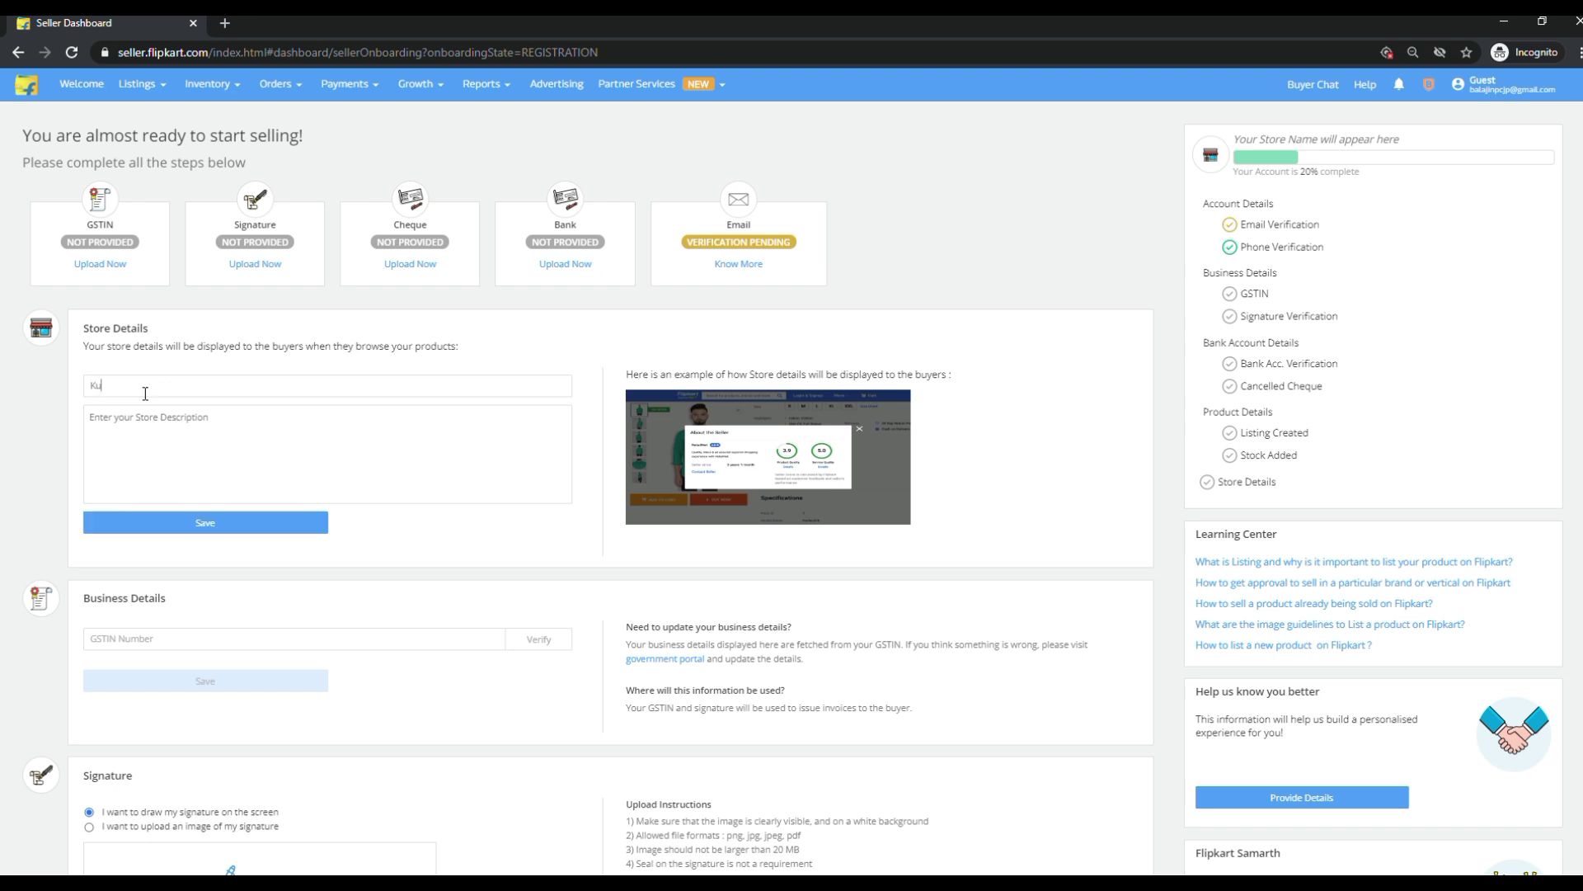
type("maran Traders")
left_click(183, 431)
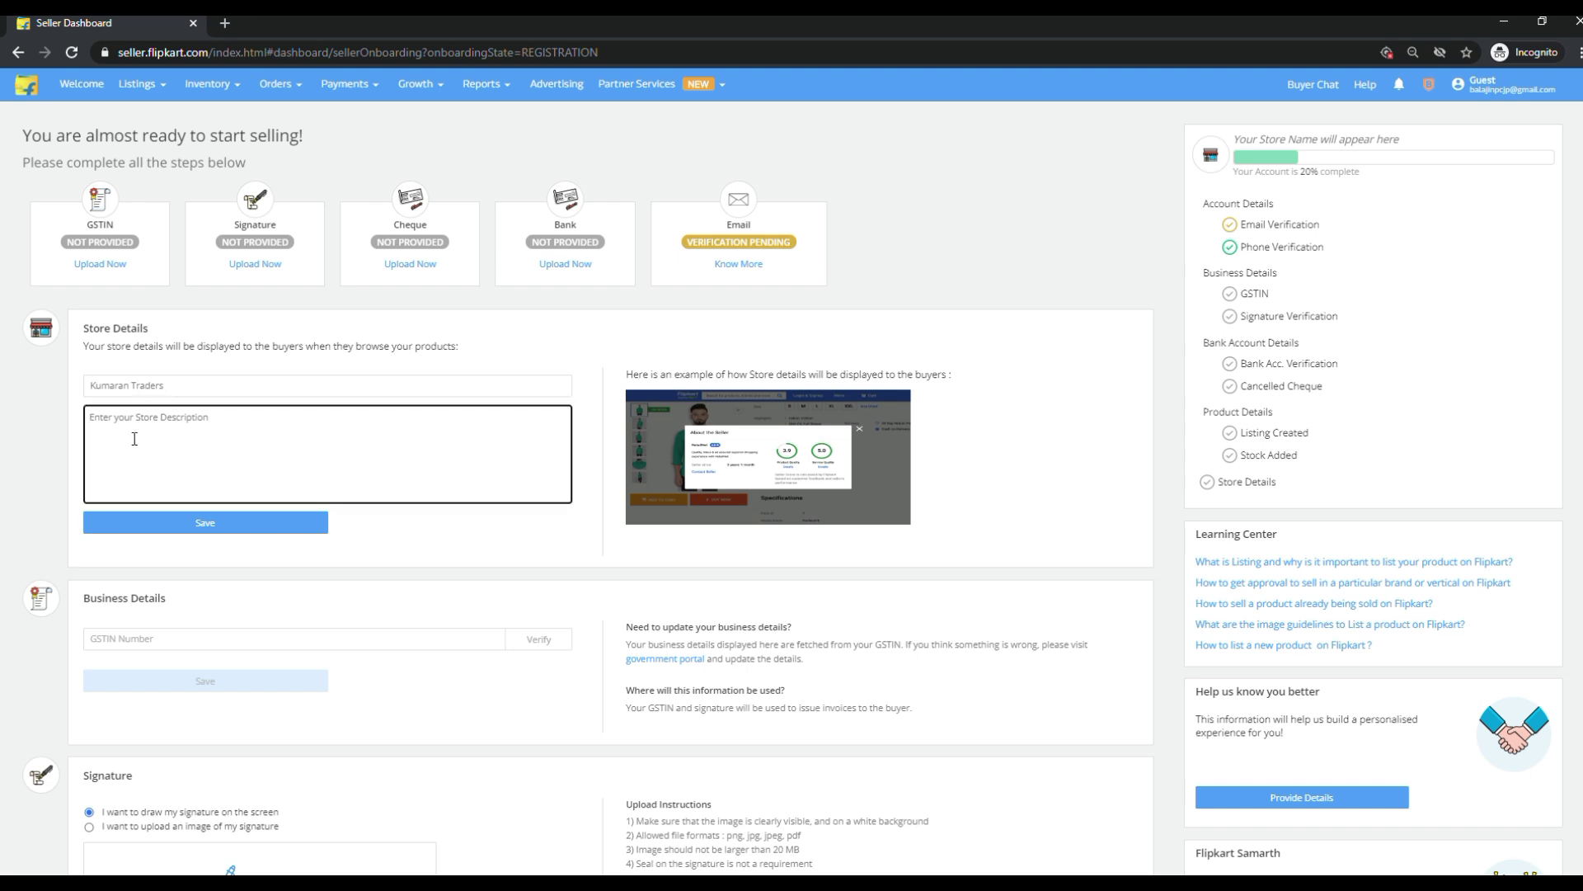
left_click(200, 528)
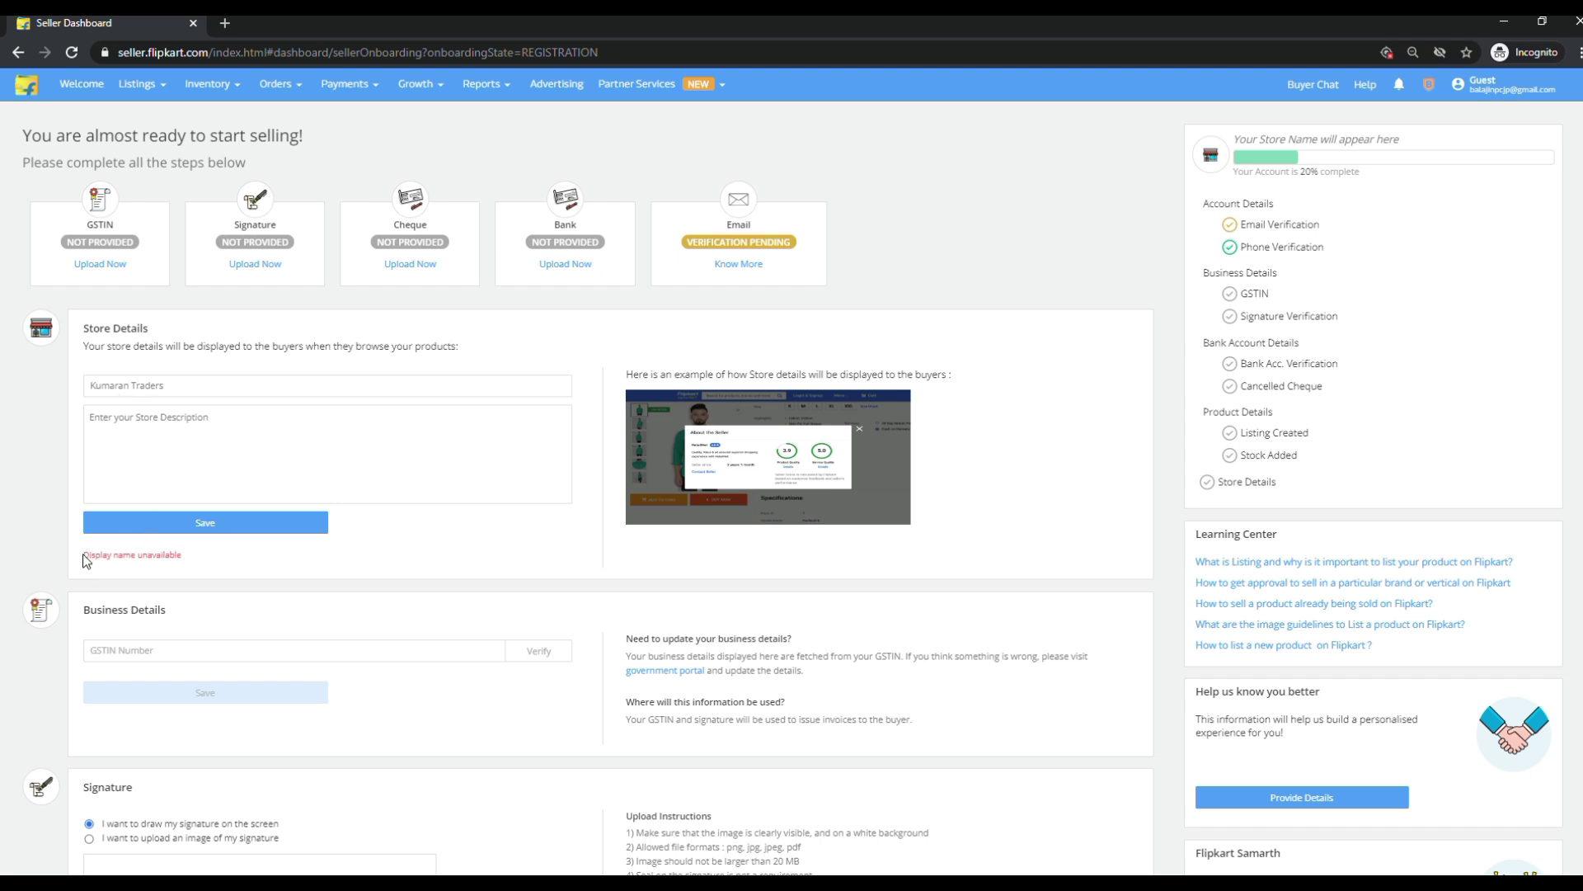
left_click_drag(120, 561, 205, 562)
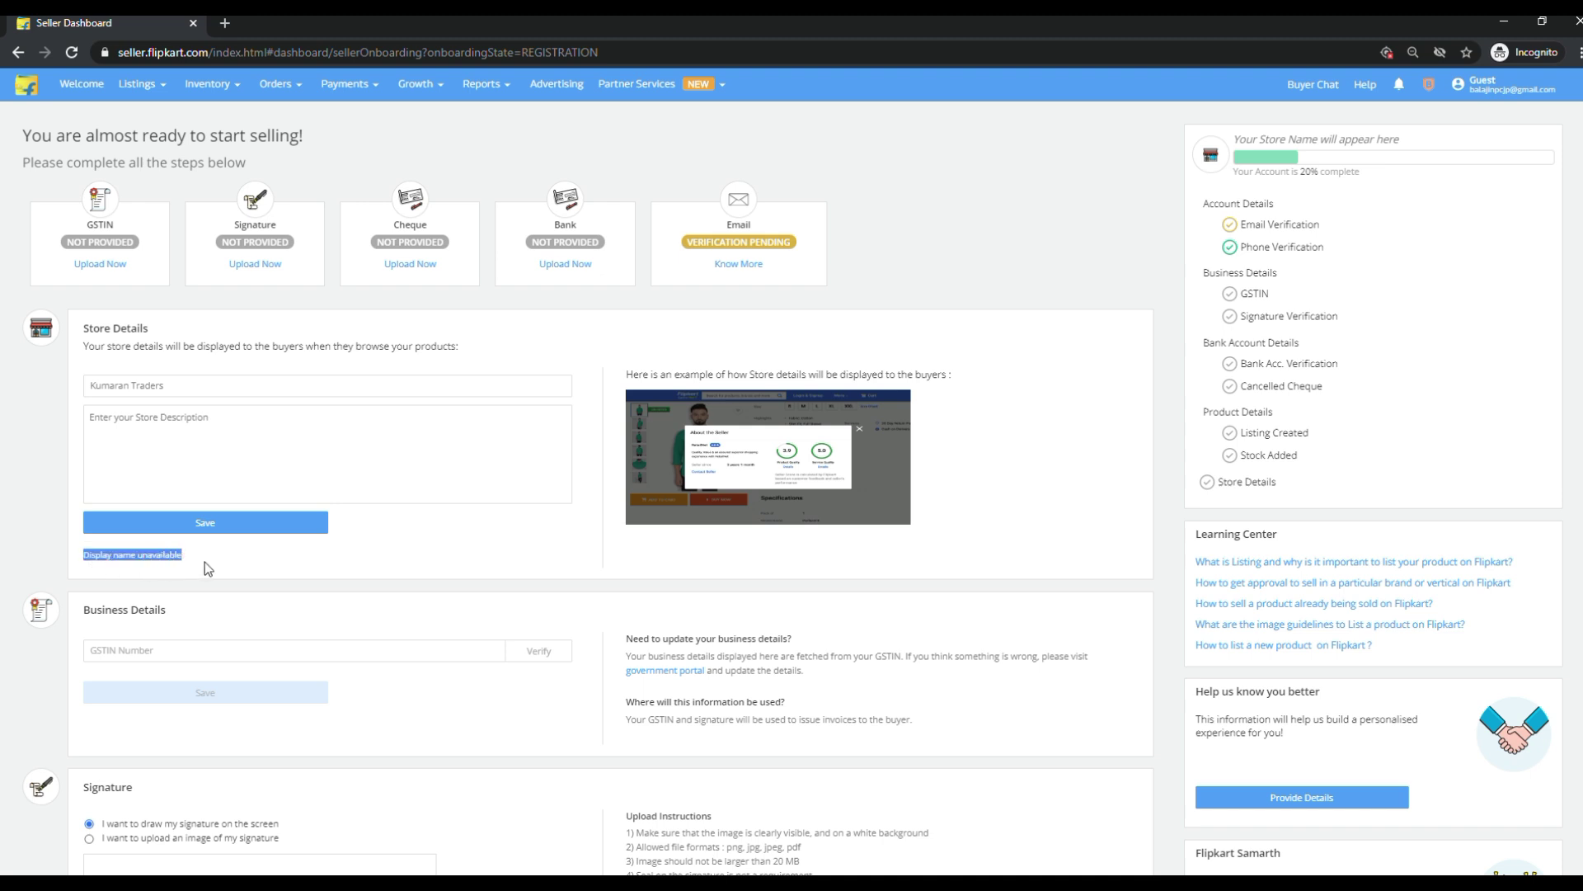
left_click(255, 530)
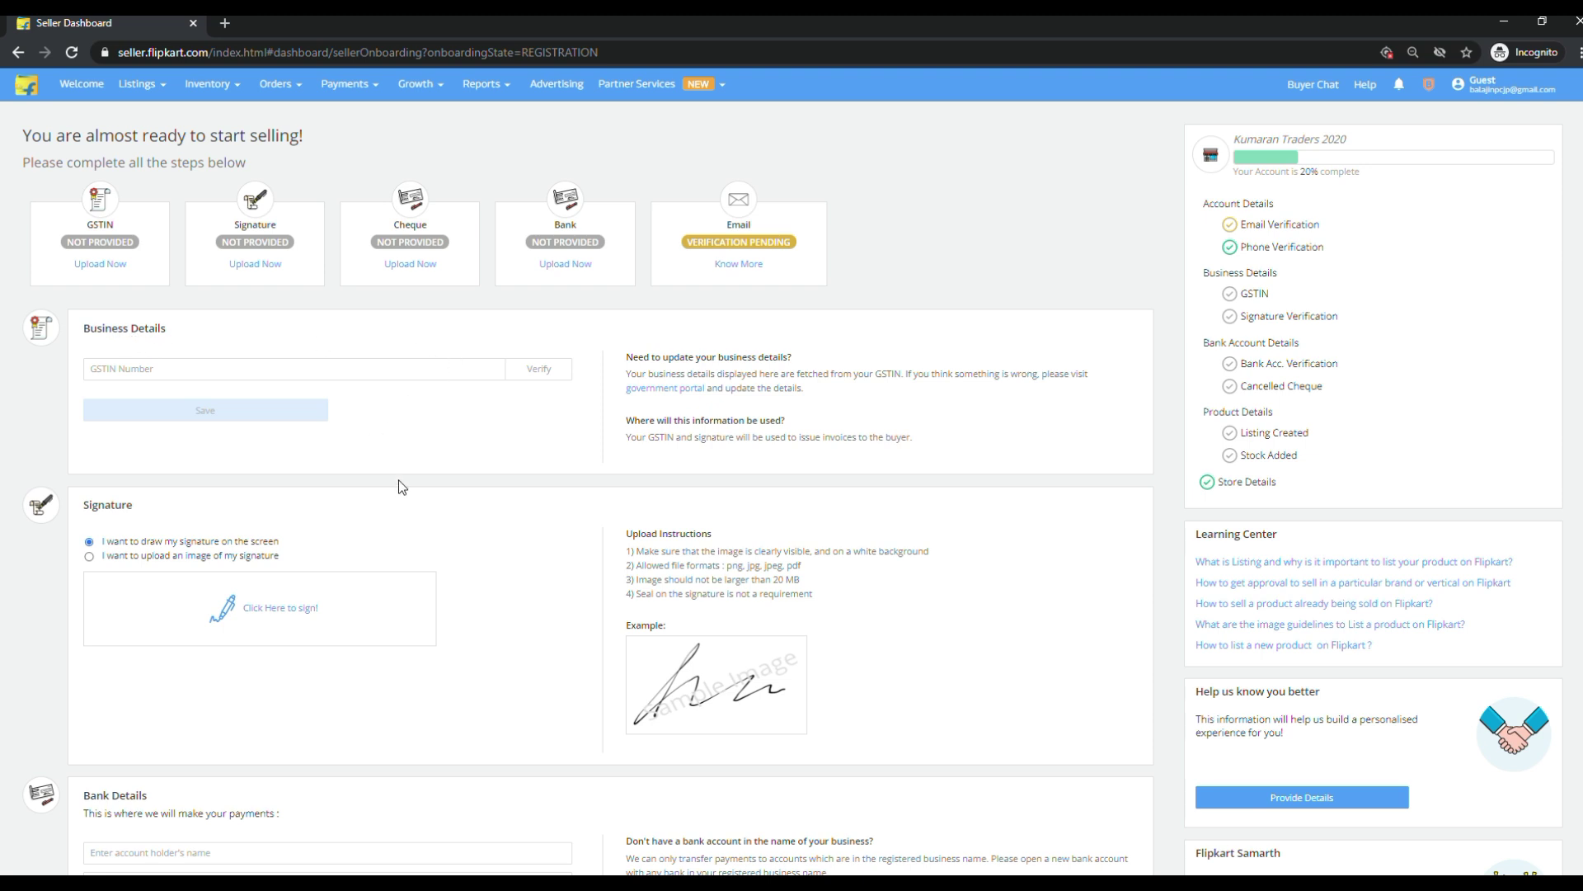
View the listings in Listings > My Listings, then return to the Home dashboard.
scroll(402, 487, "down", 1)
scroll(402, 486, "up", 1)
scroll(402, 487, "down", 3)
scroll(400, 489, "up", 3)
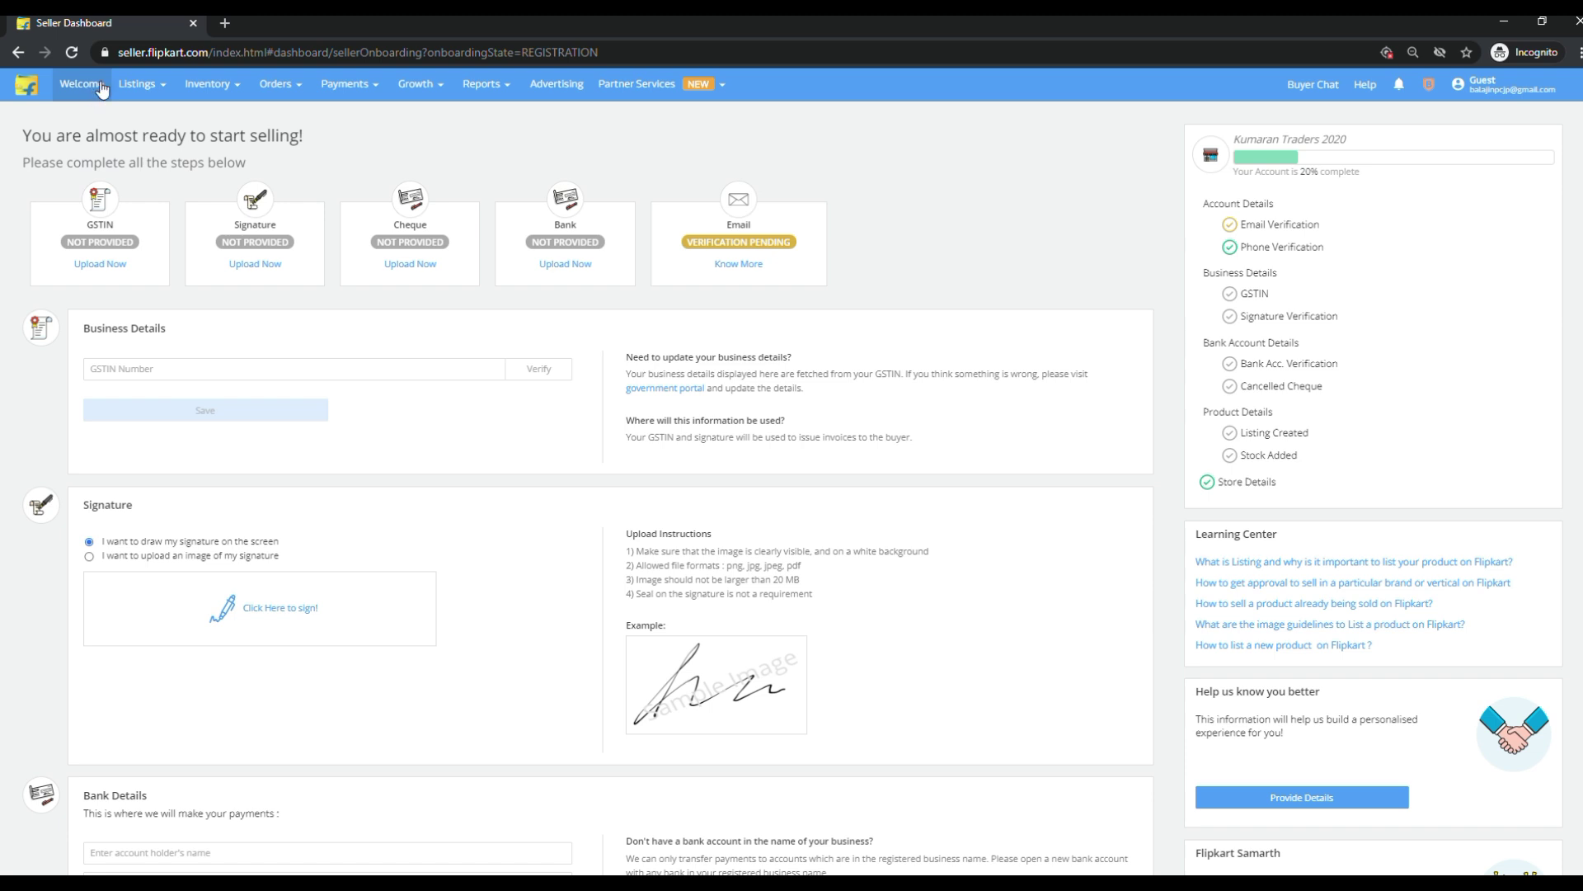
mouse_move(157, 77)
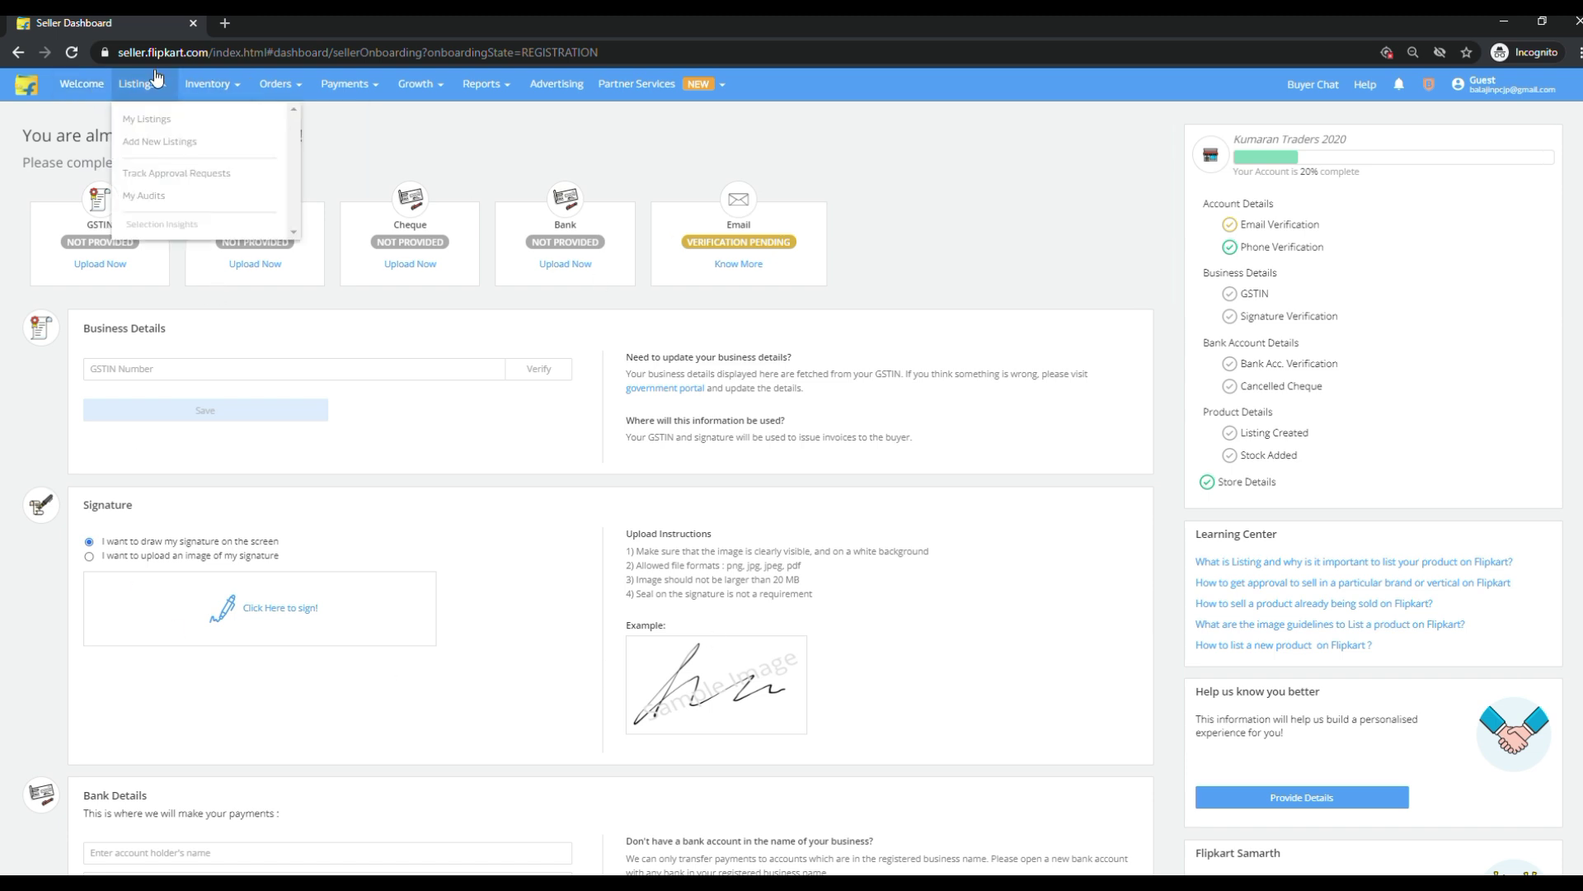
left_click(149, 120)
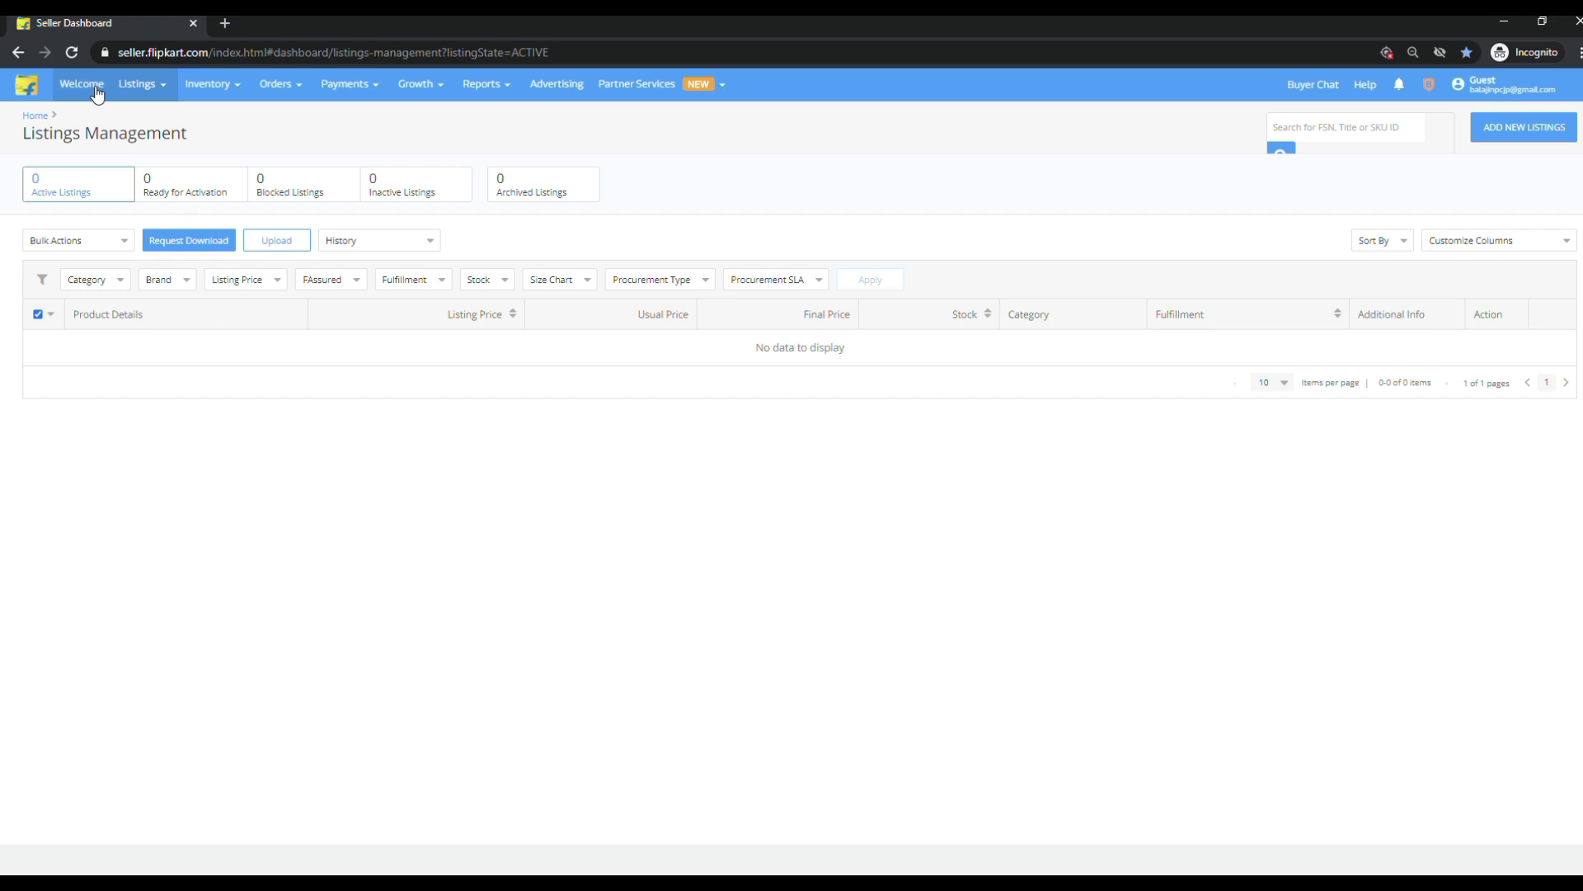
mouse_move(299, 96)
mouse_move(495, 99)
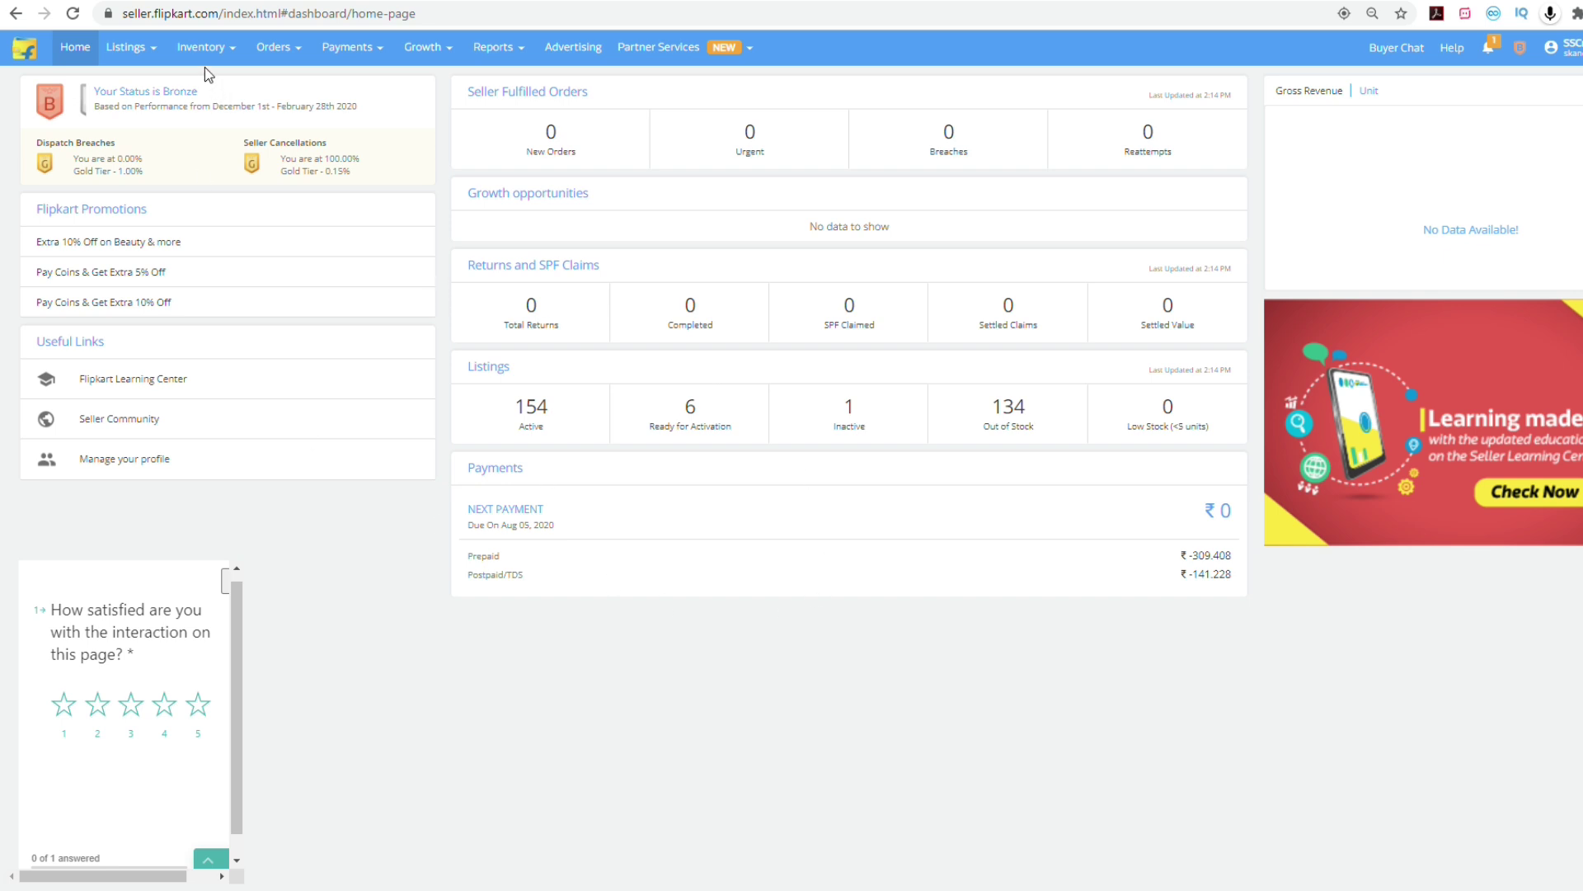
Review Ready for Activation and Active listings in My Listings, then open Inventory Health.
mouse_move(132, 47)
left_click(140, 88)
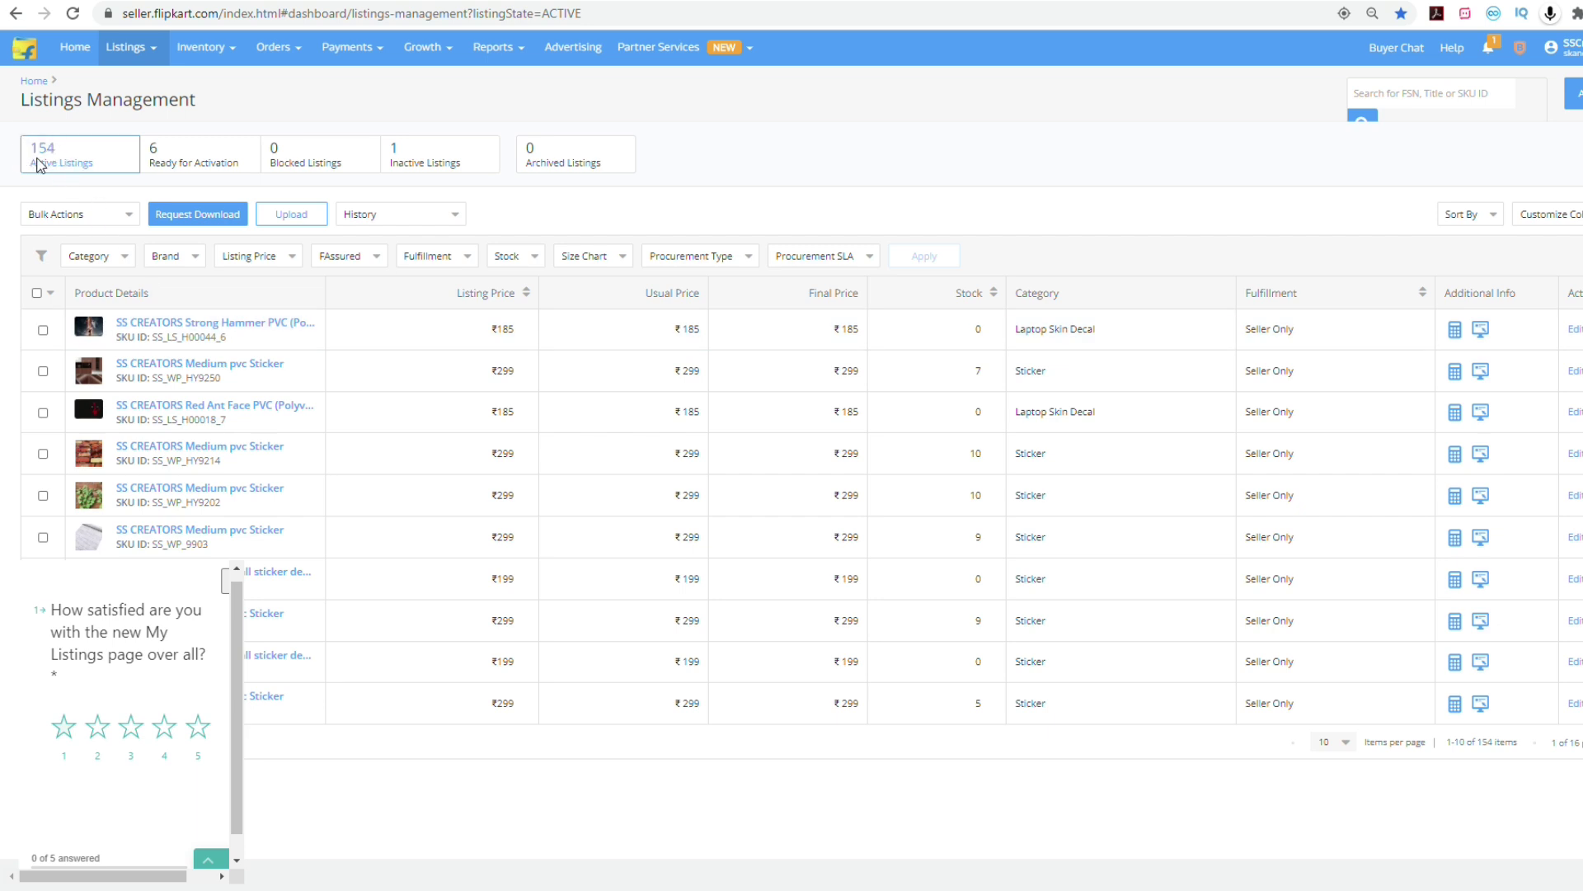
left_click(201, 163)
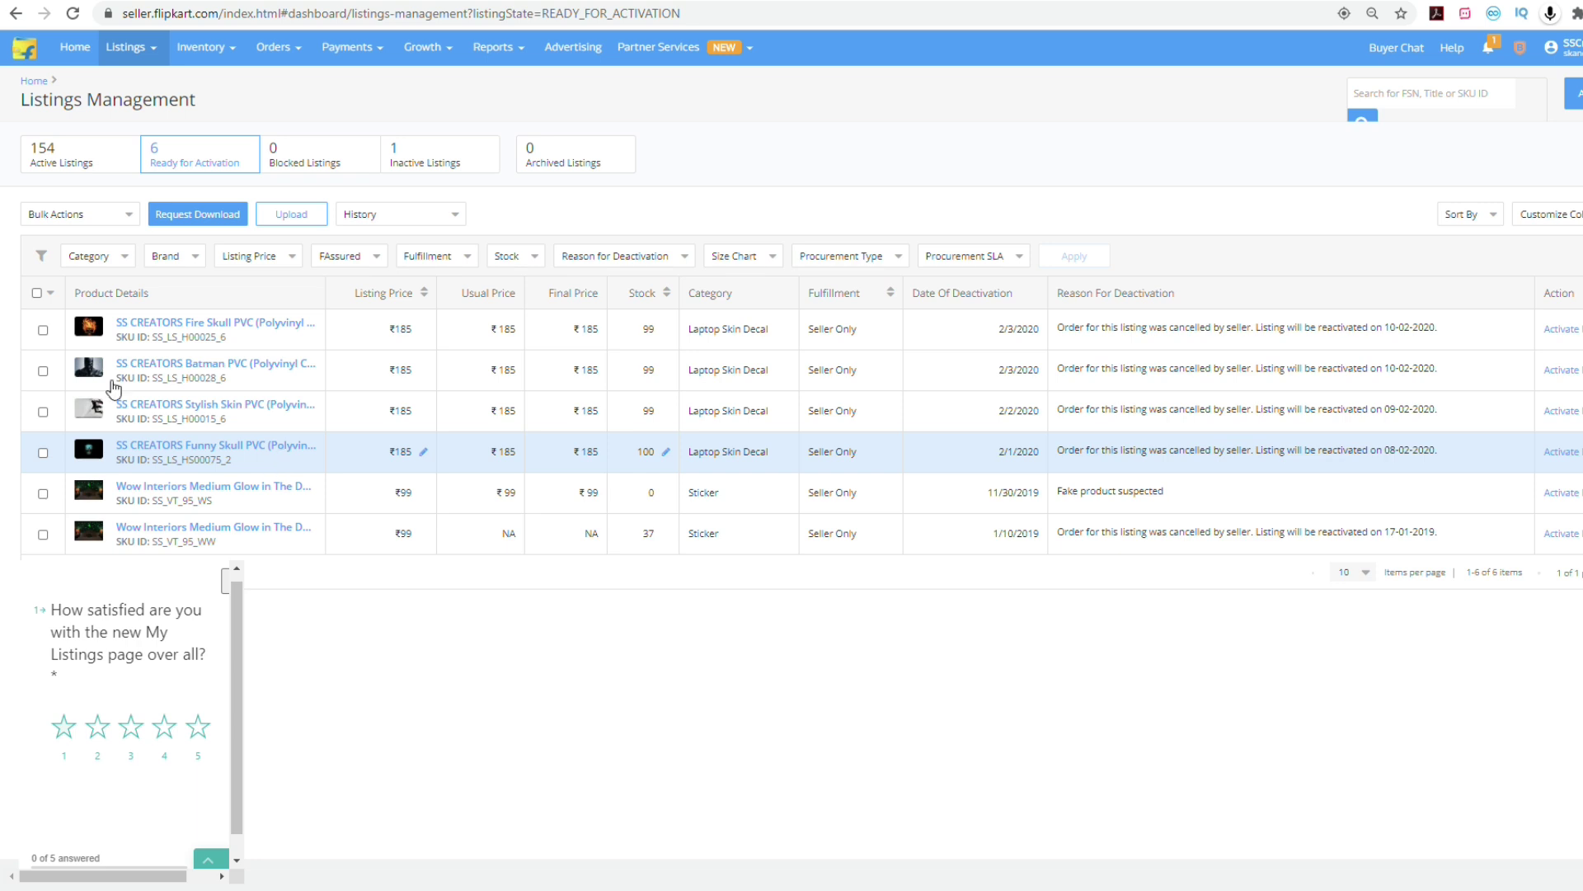
left_click(88, 161)
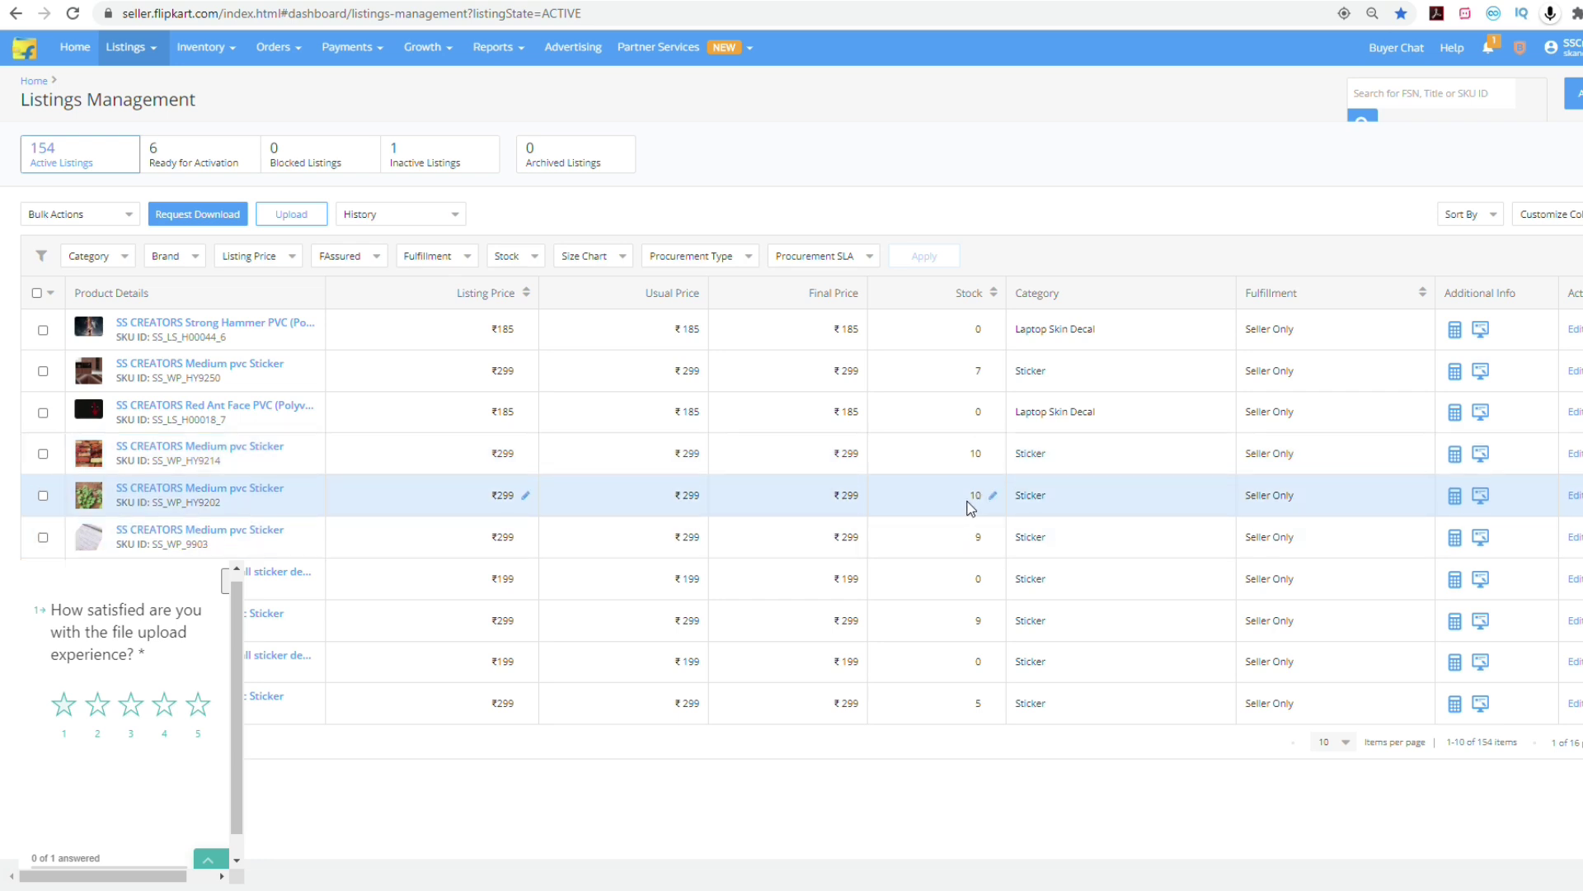
left_click(223, 84)
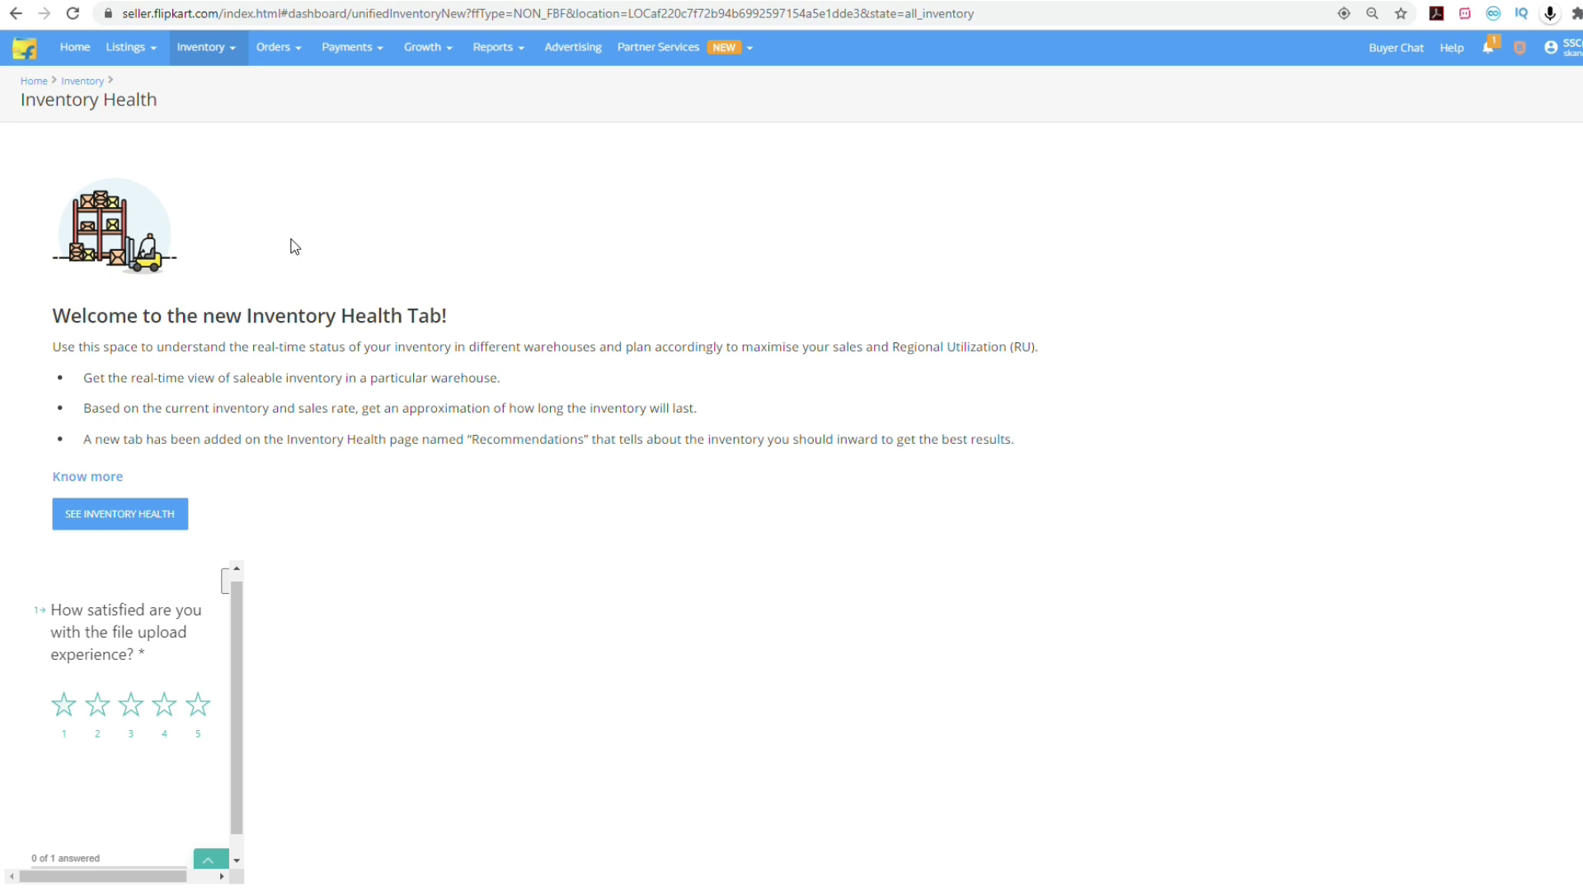
Go from the Inventory menu through the Orders menu to Active Orders.
scroll(314, 410, "down", 1)
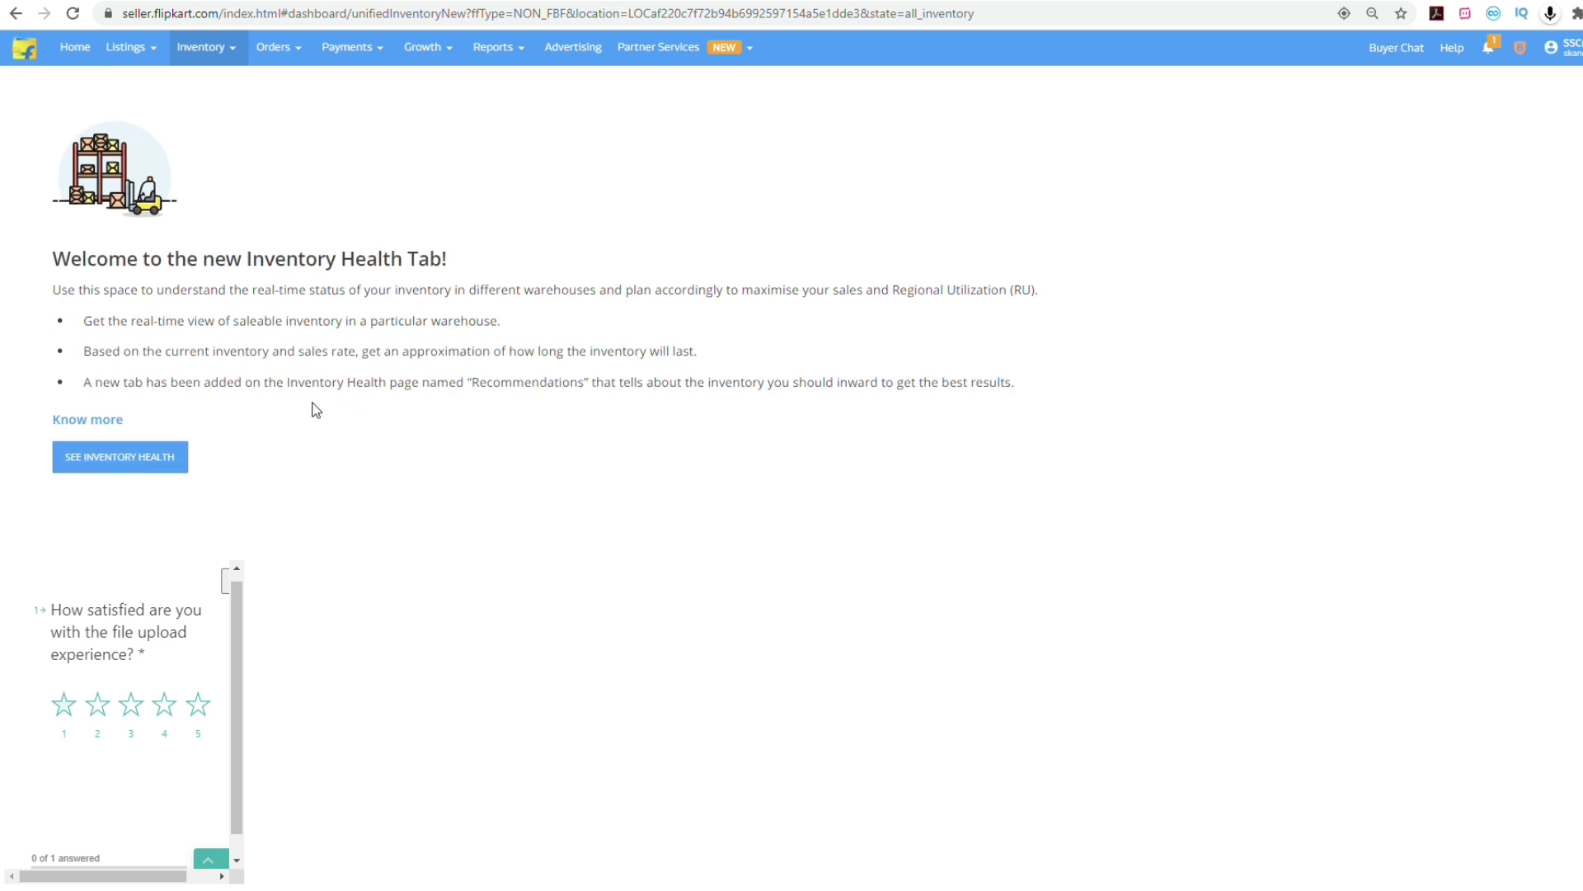
scroll(315, 410, "up", 1)
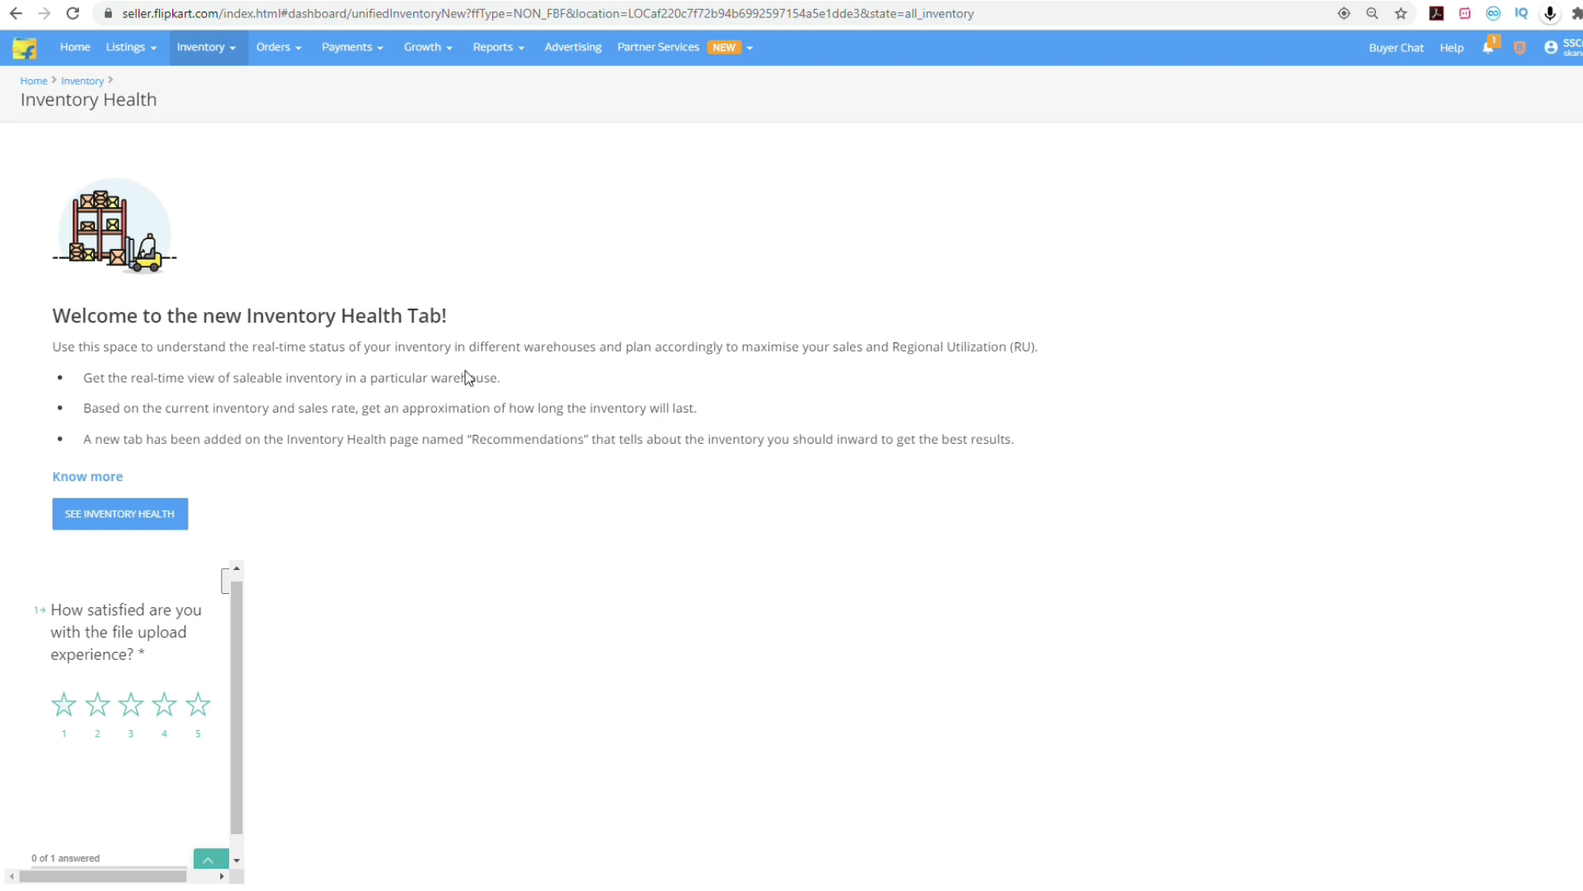
left_click(193, 59)
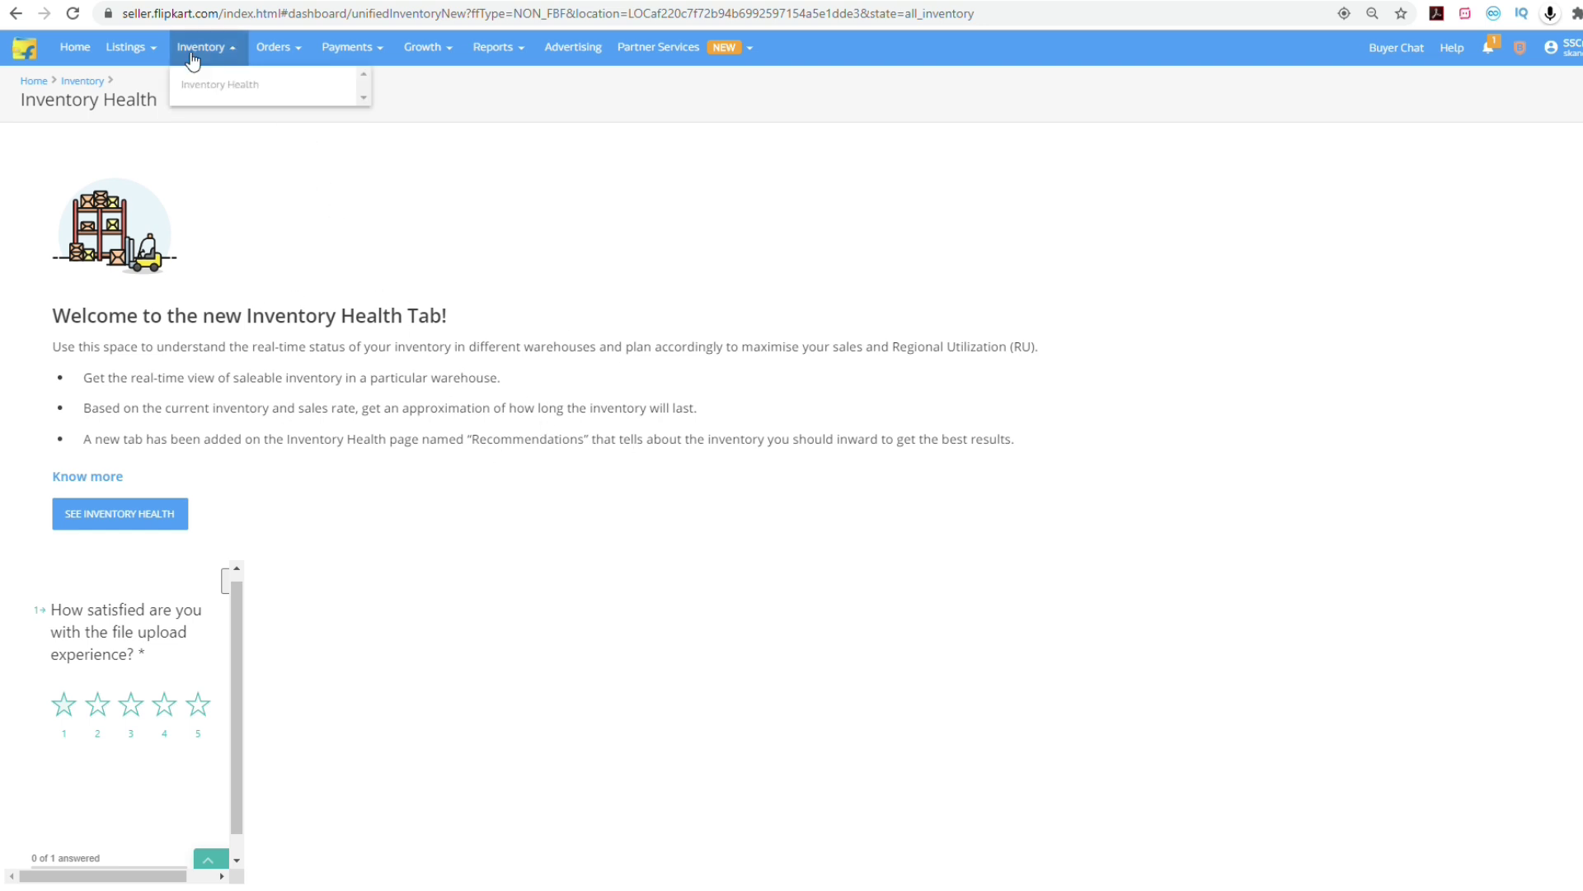
left_click(295, 47)
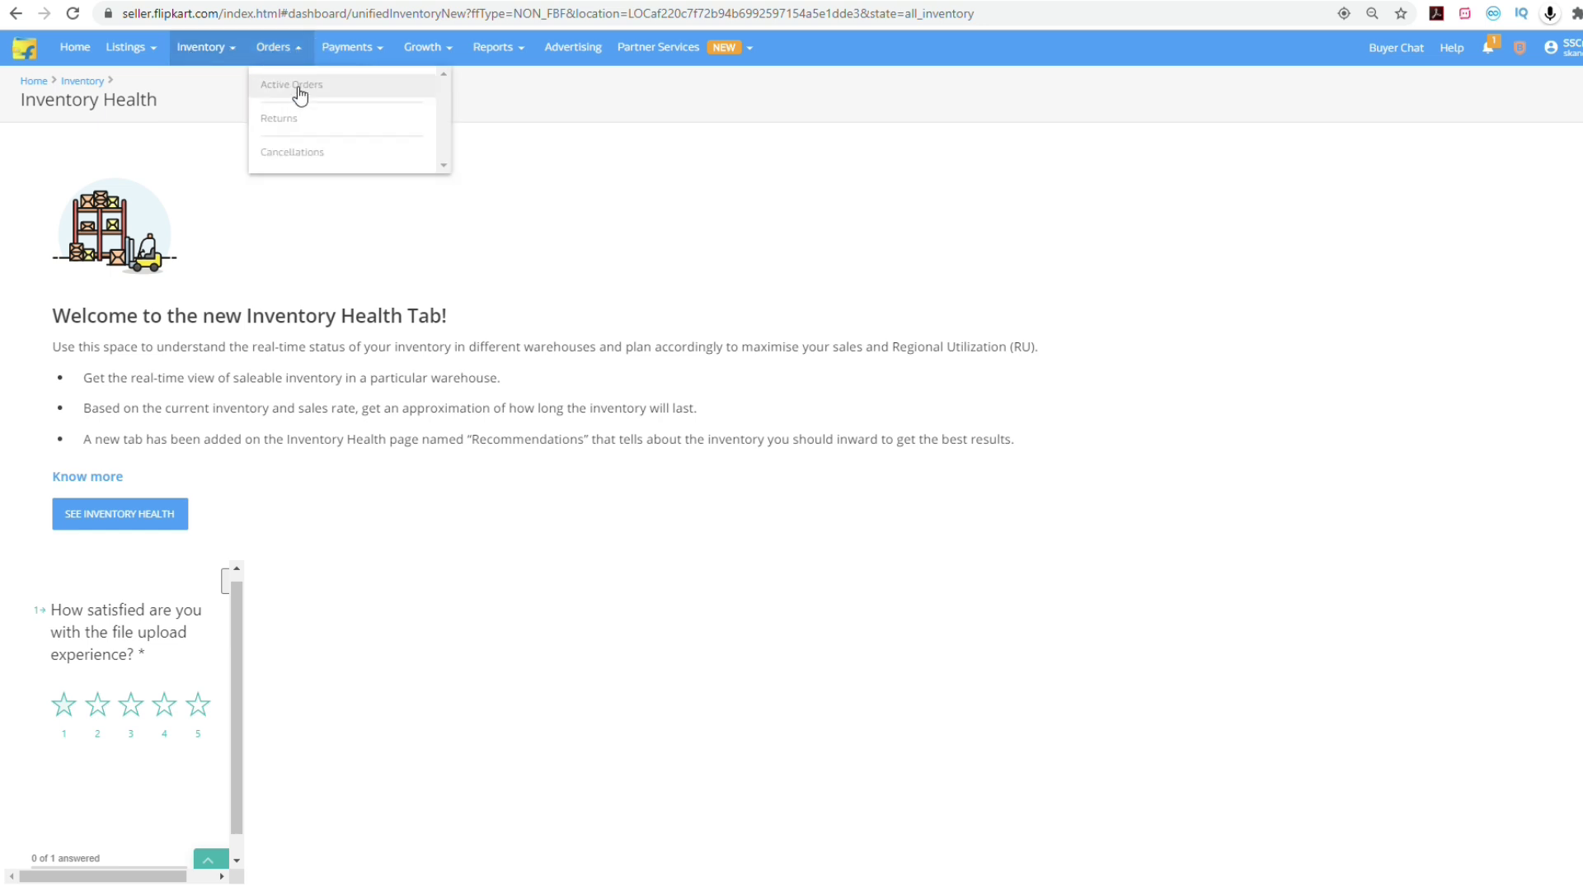
left_click(293, 85)
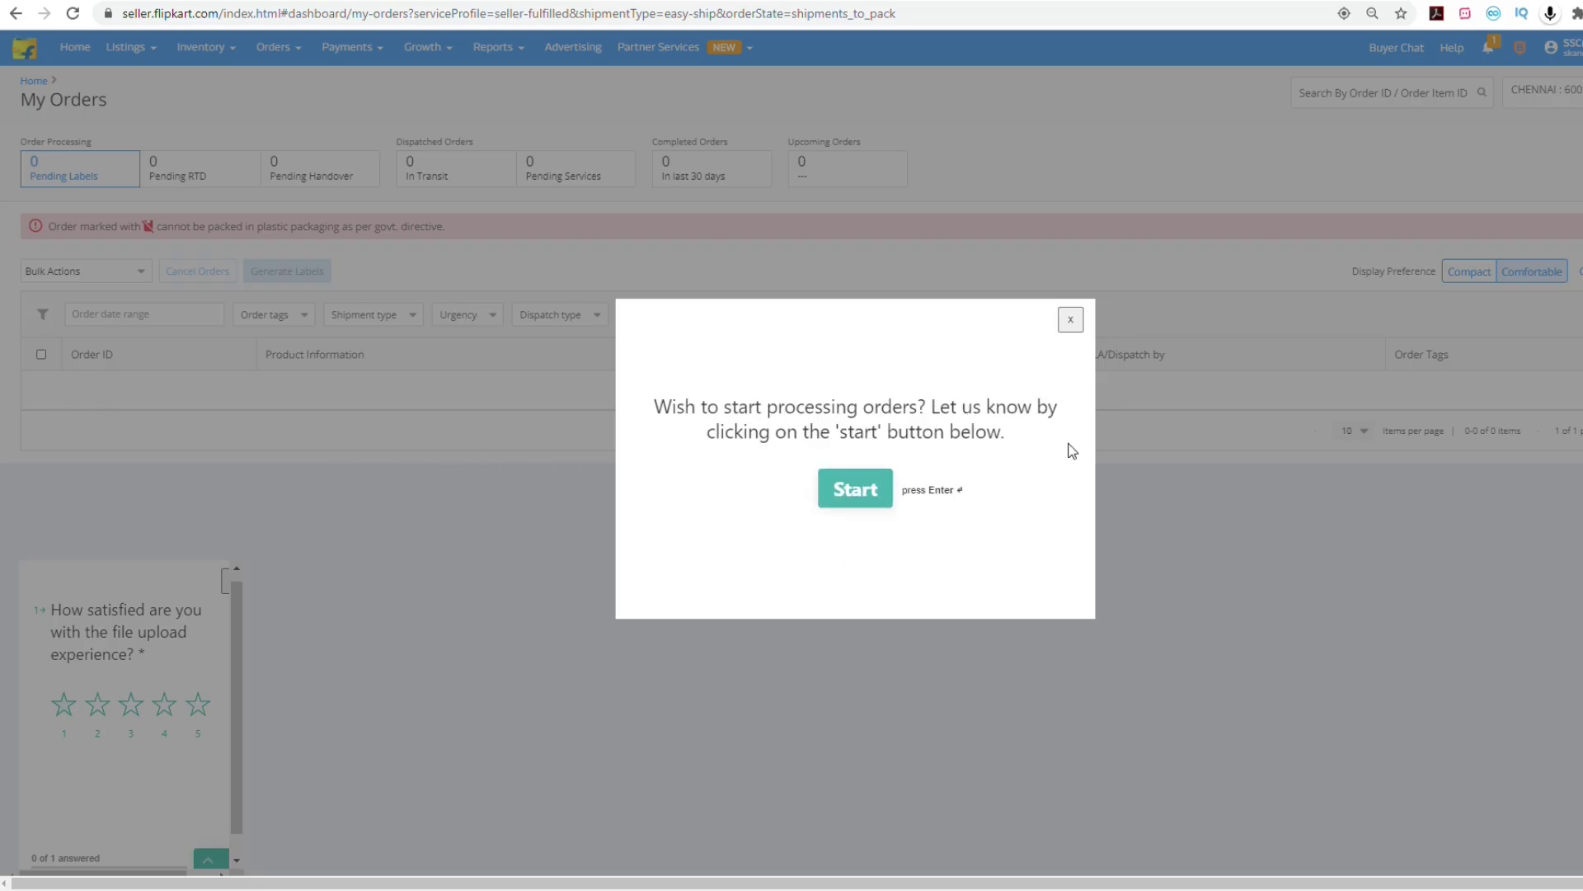
Dismiss the 'Wish to start processing orders?' popup and show the Pending Handover orders.
left_click(1070, 319)
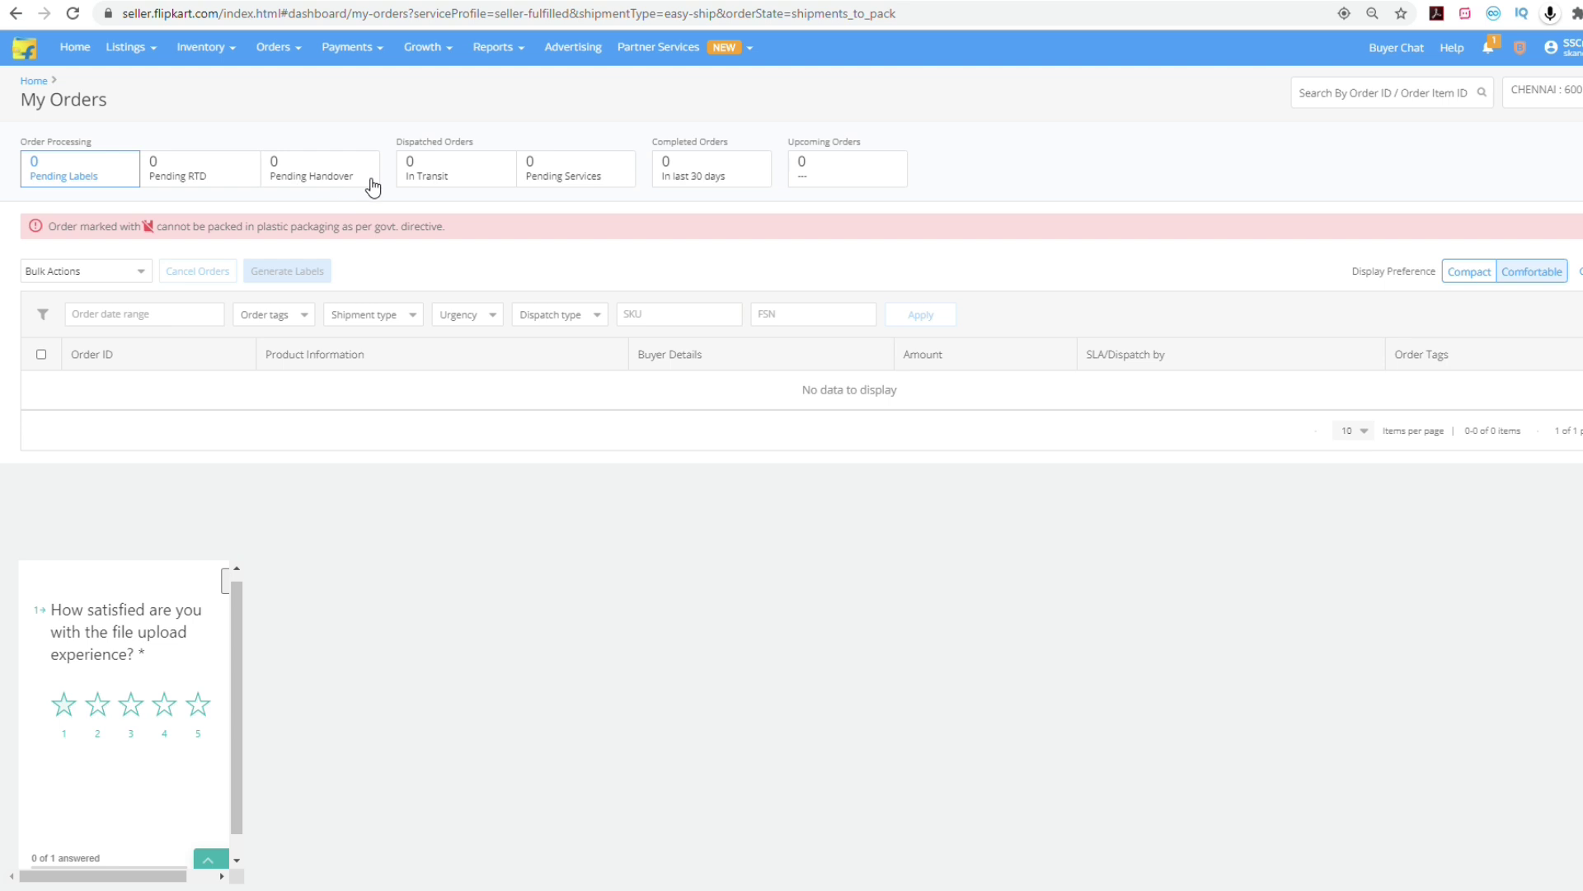
left_click_drag(352, 176, 275, 183)
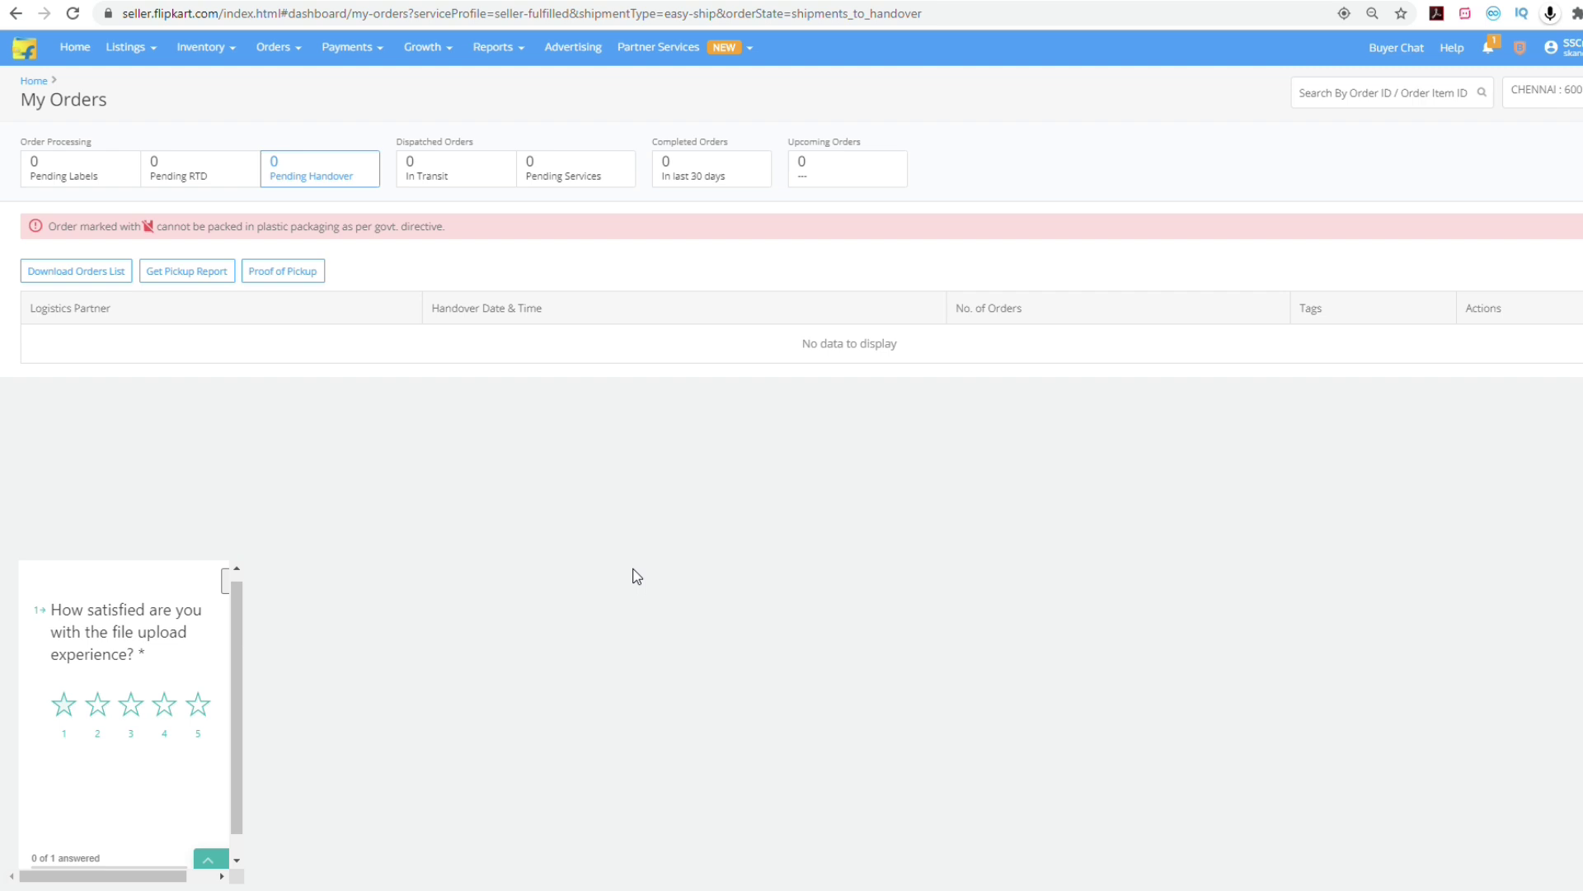
mouse_move(373, 55)
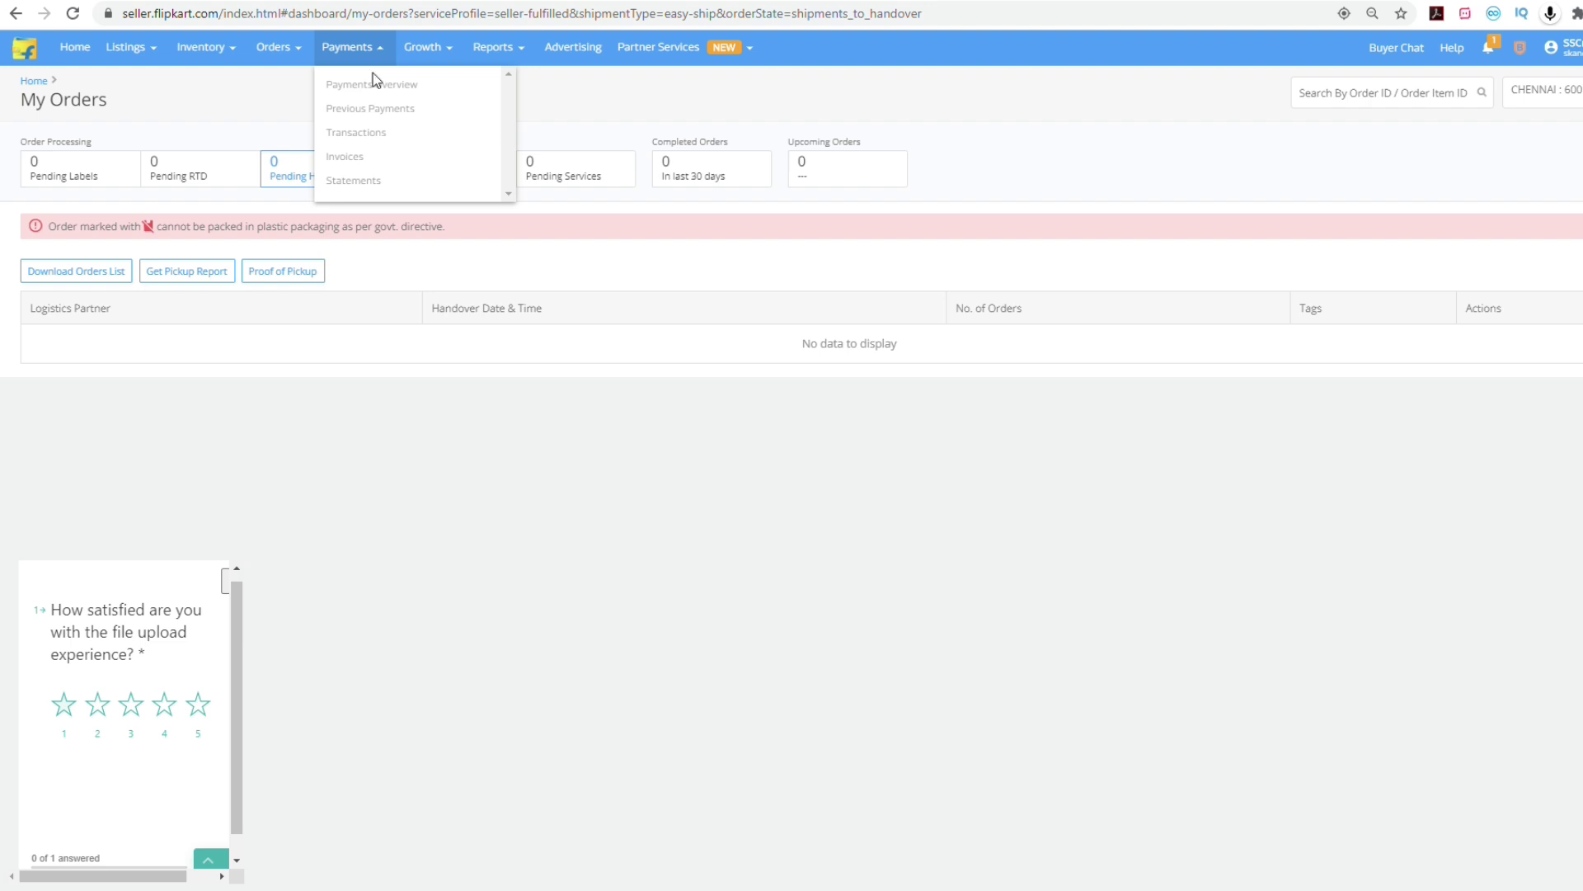
left_click(374, 83)
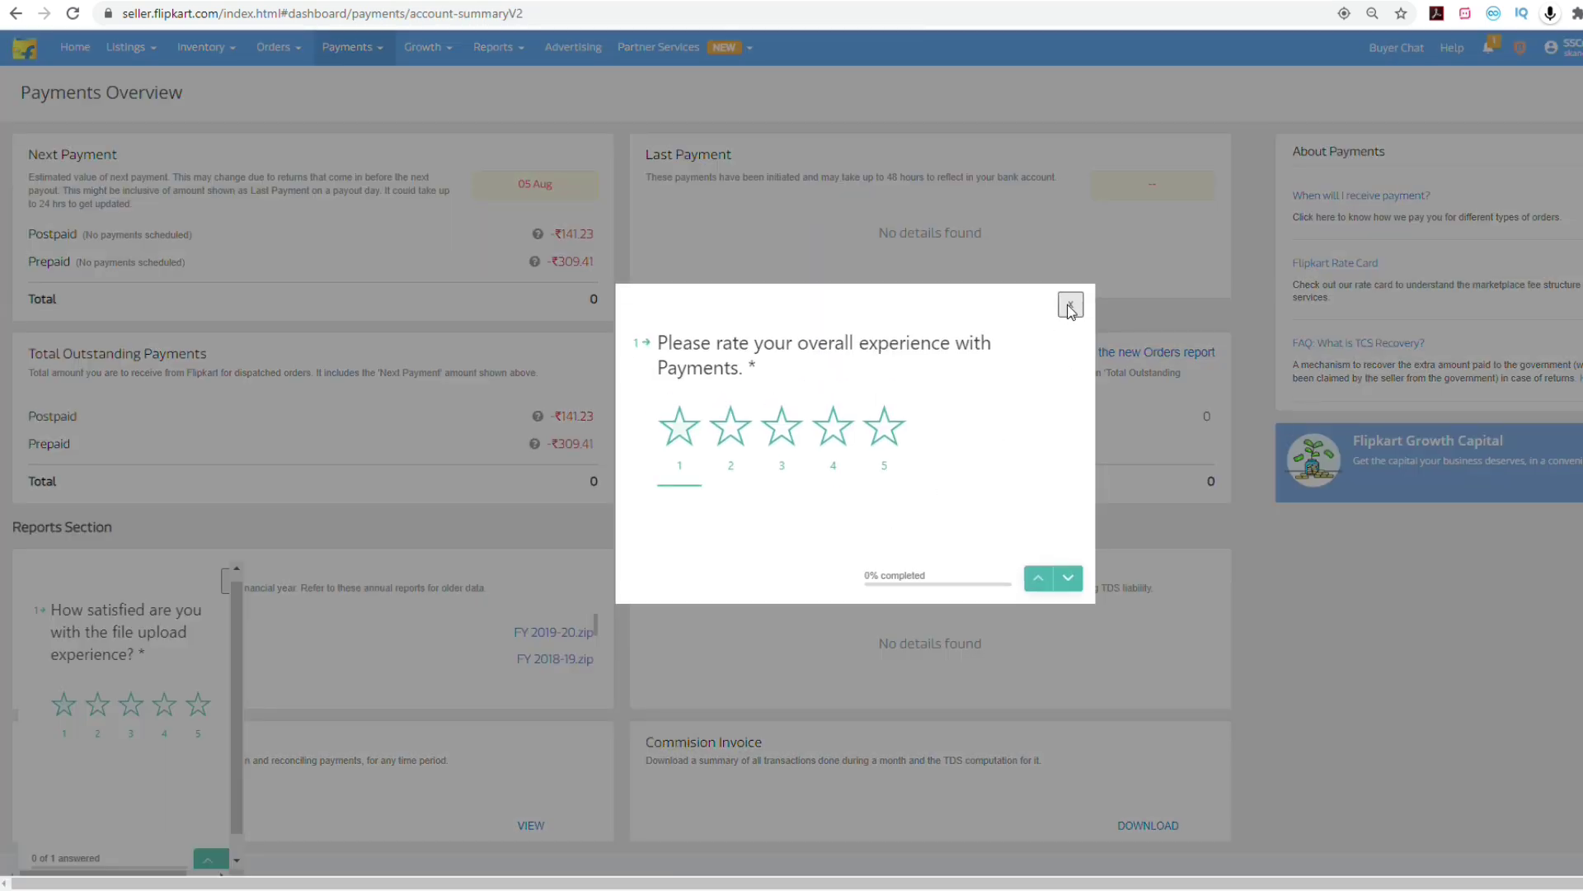
left_click(1069, 305)
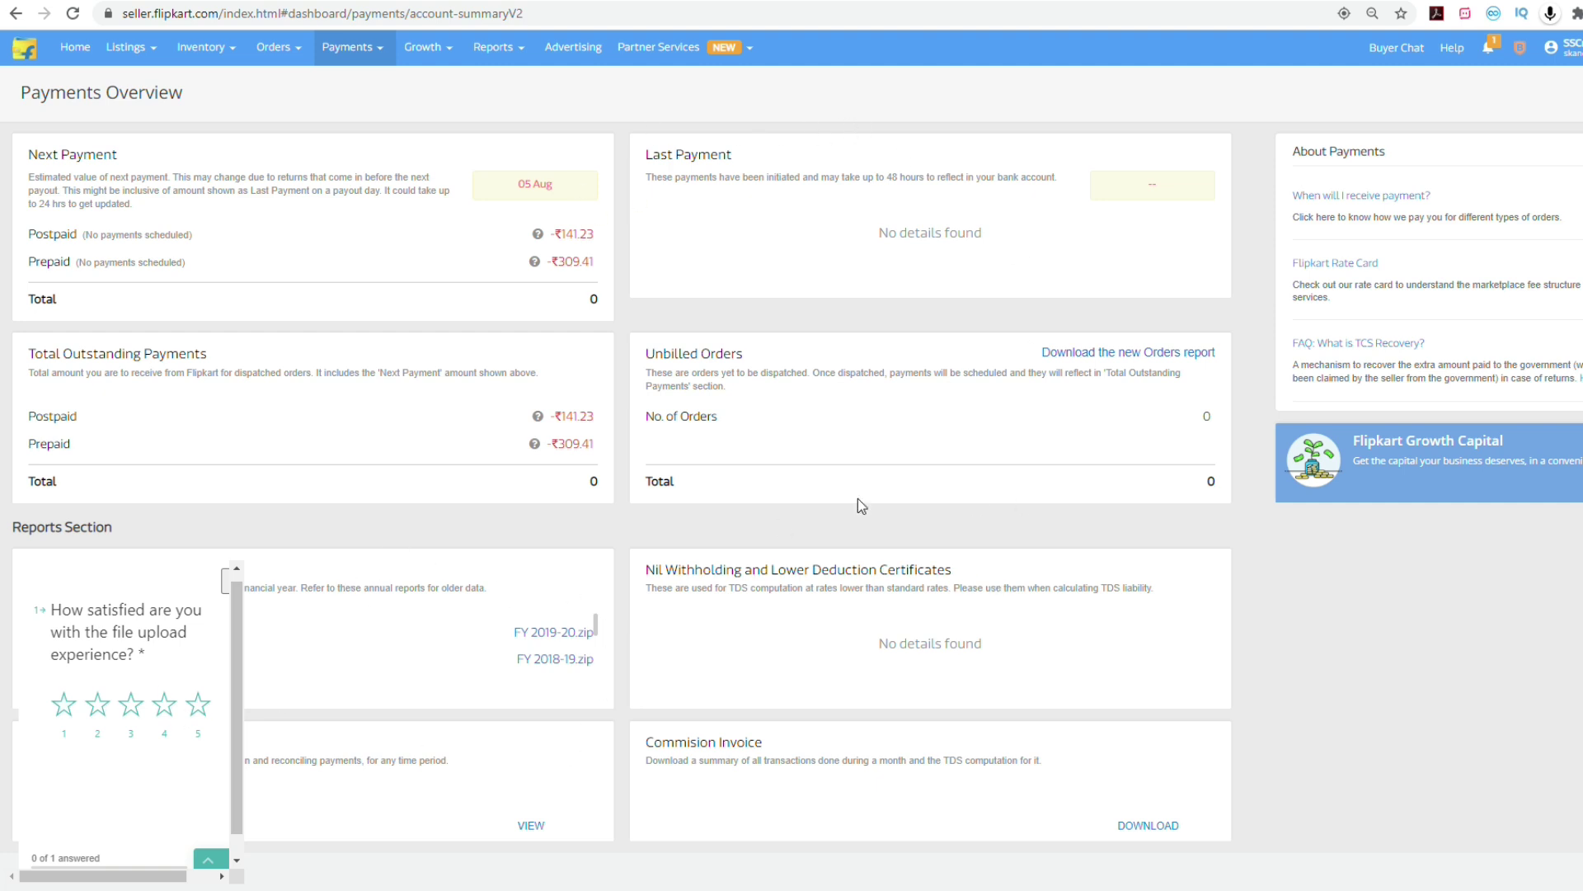
left_click(423, 47)
From the dashboard home, highlight the marketplace fee structure heading, category-based commission note, Commission and Shipping fee headings.
mouse_move(505, 47)
left_click(75, 47)
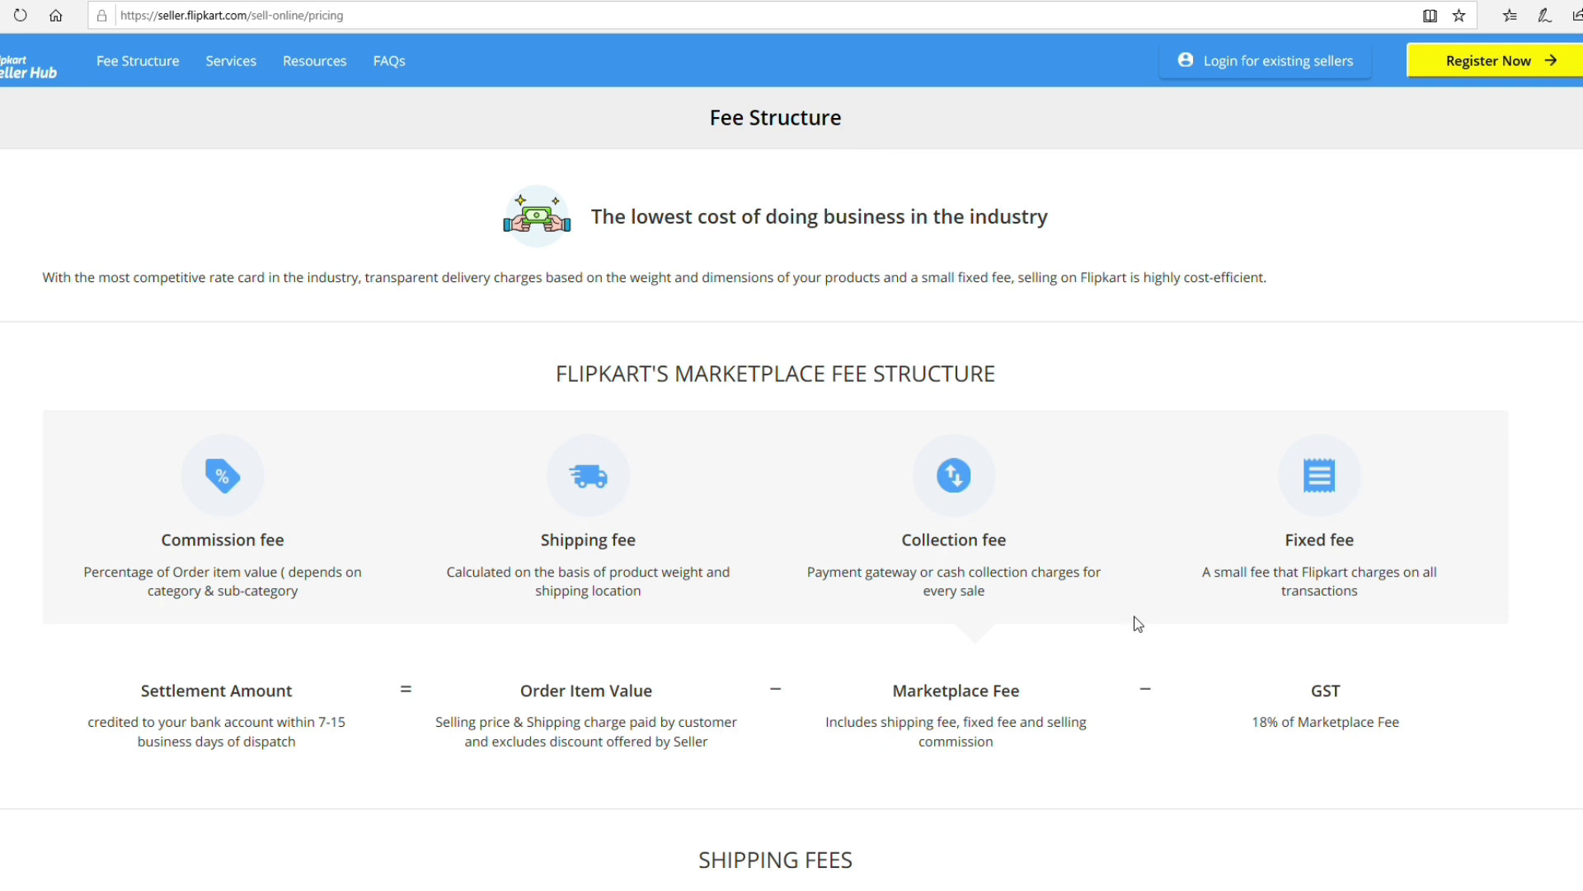
left_click_drag(565, 384, 992, 384)
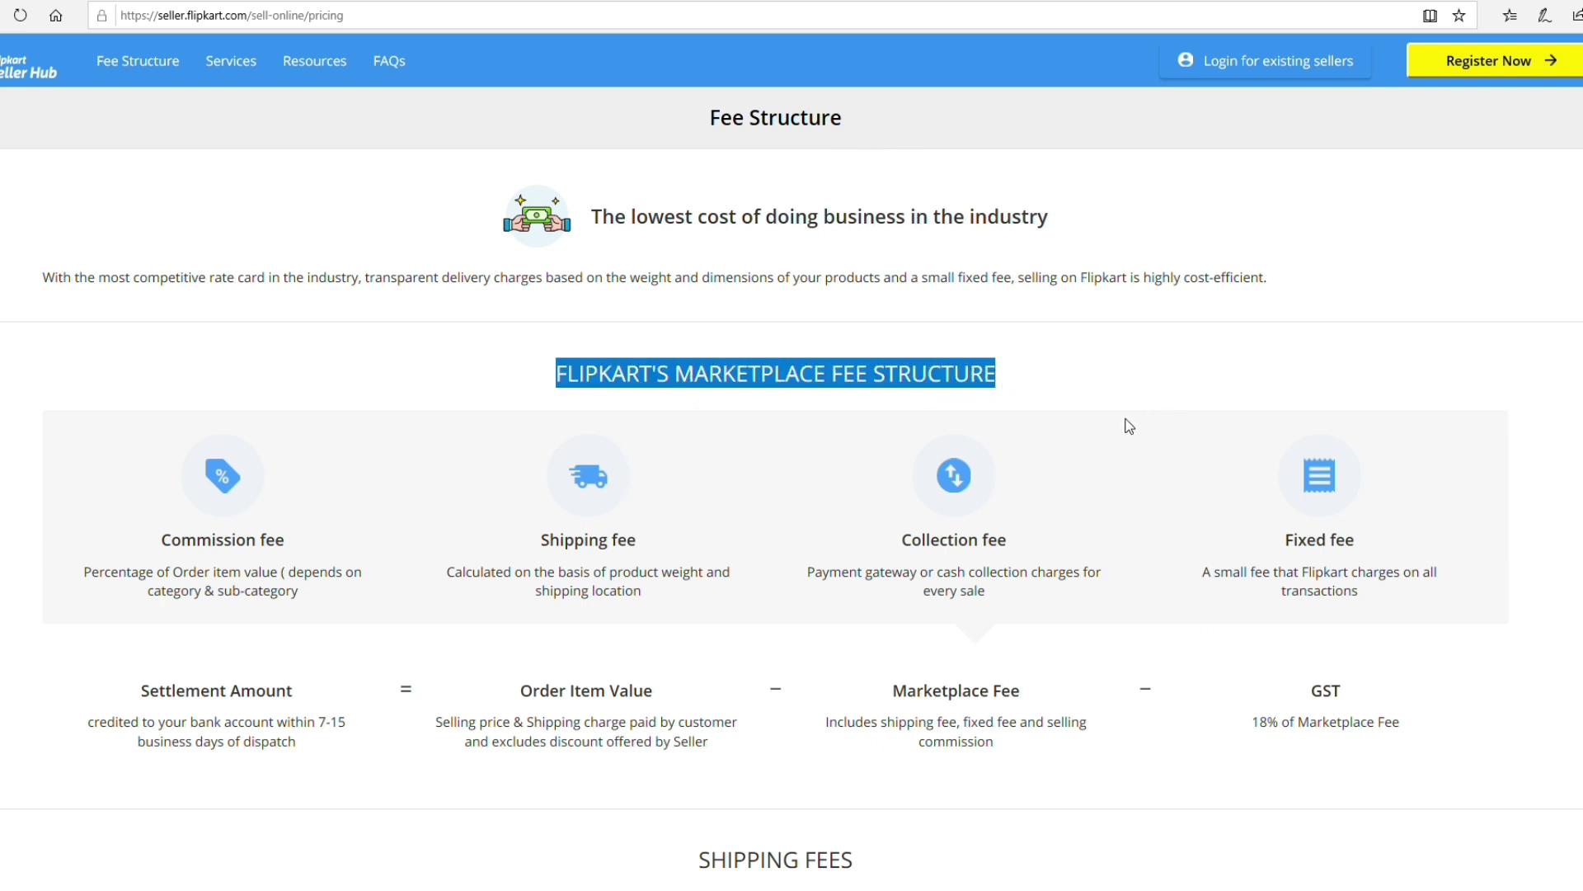
scroll(1129, 426, "down", 3)
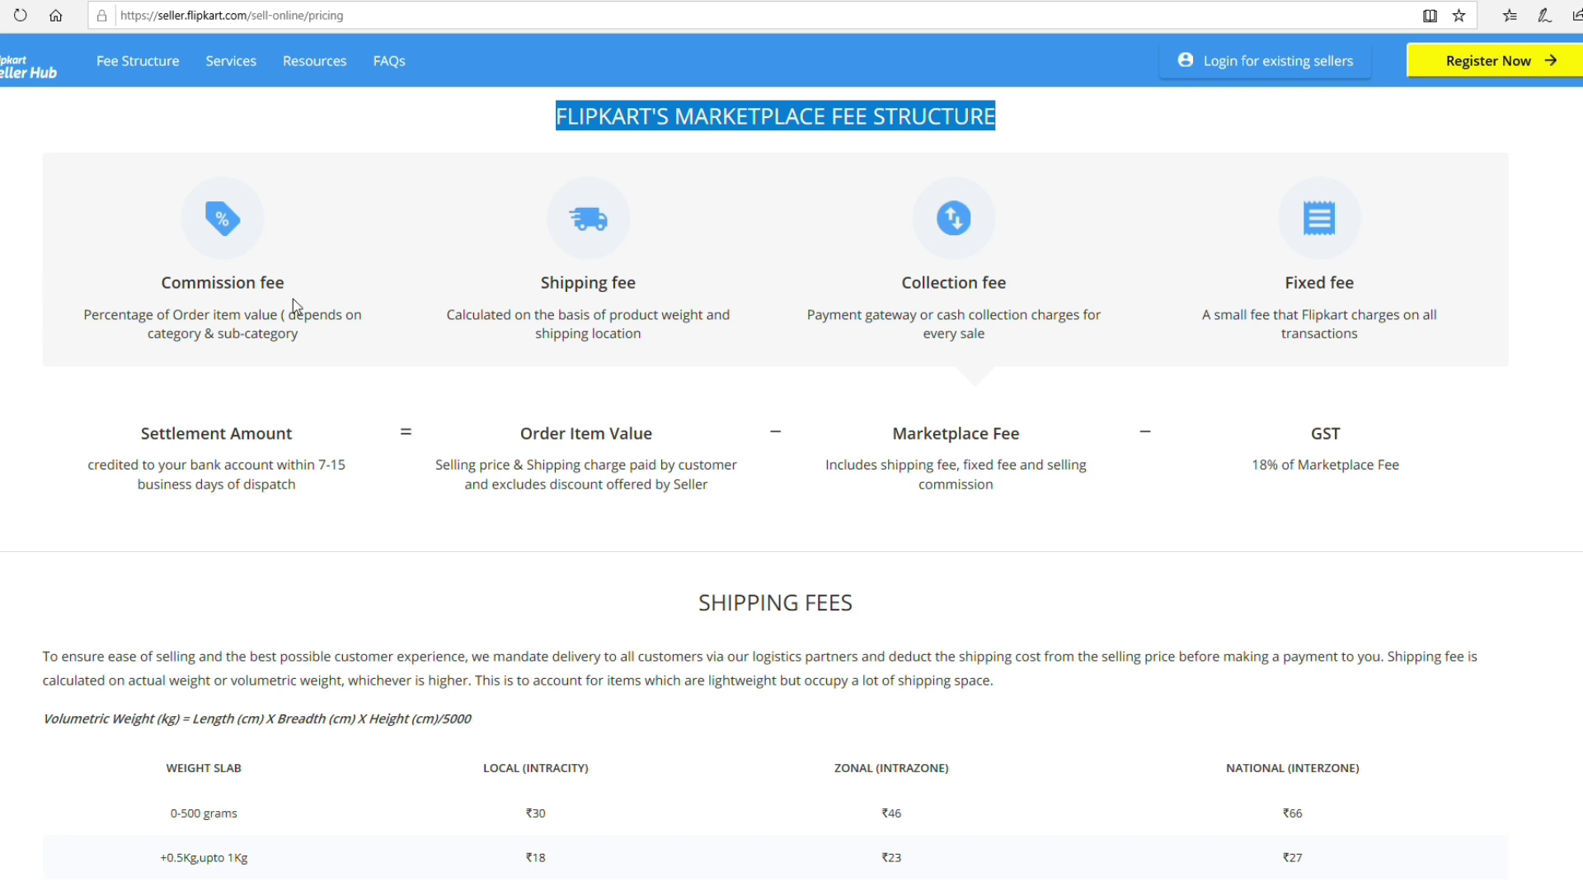
left_click_drag(302, 340, 158, 351)
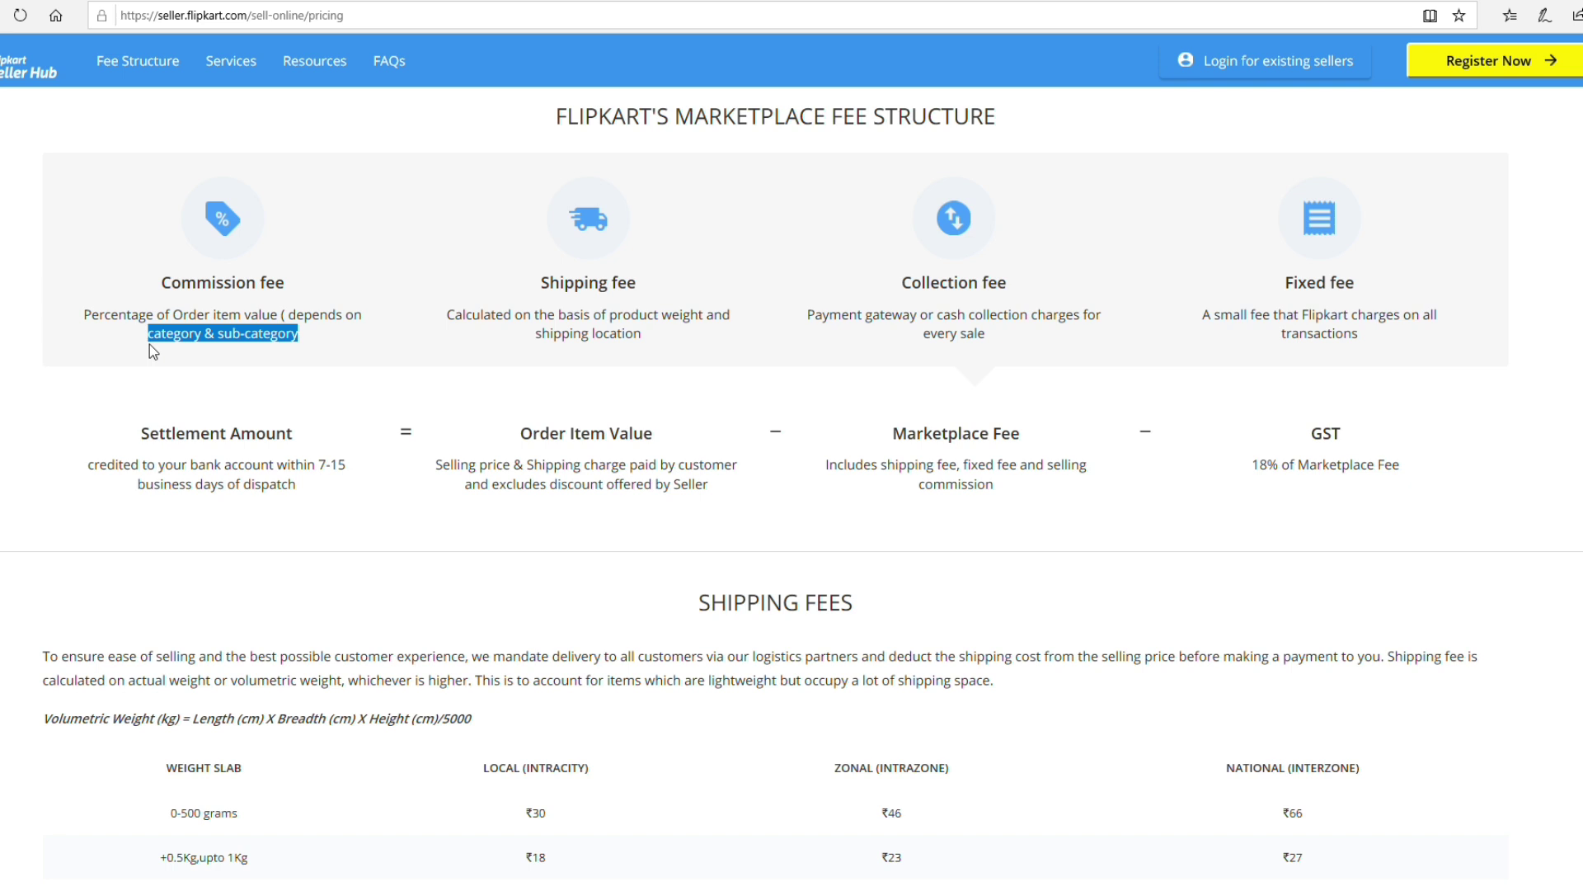
left_click_drag(298, 289, 164, 290)
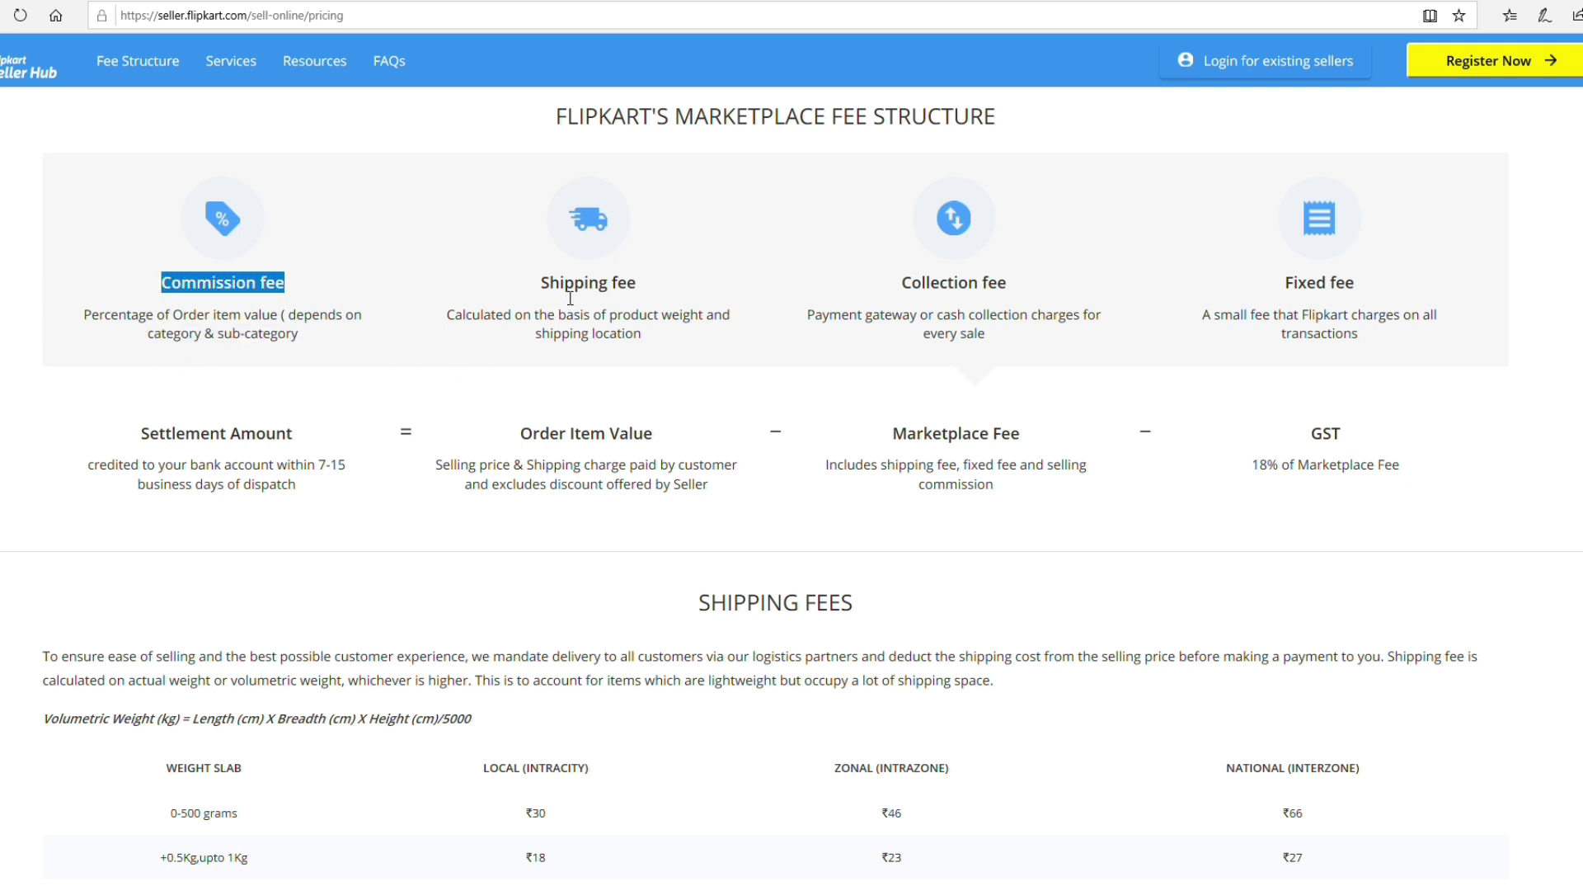
left_click_drag(542, 287, 647, 281)
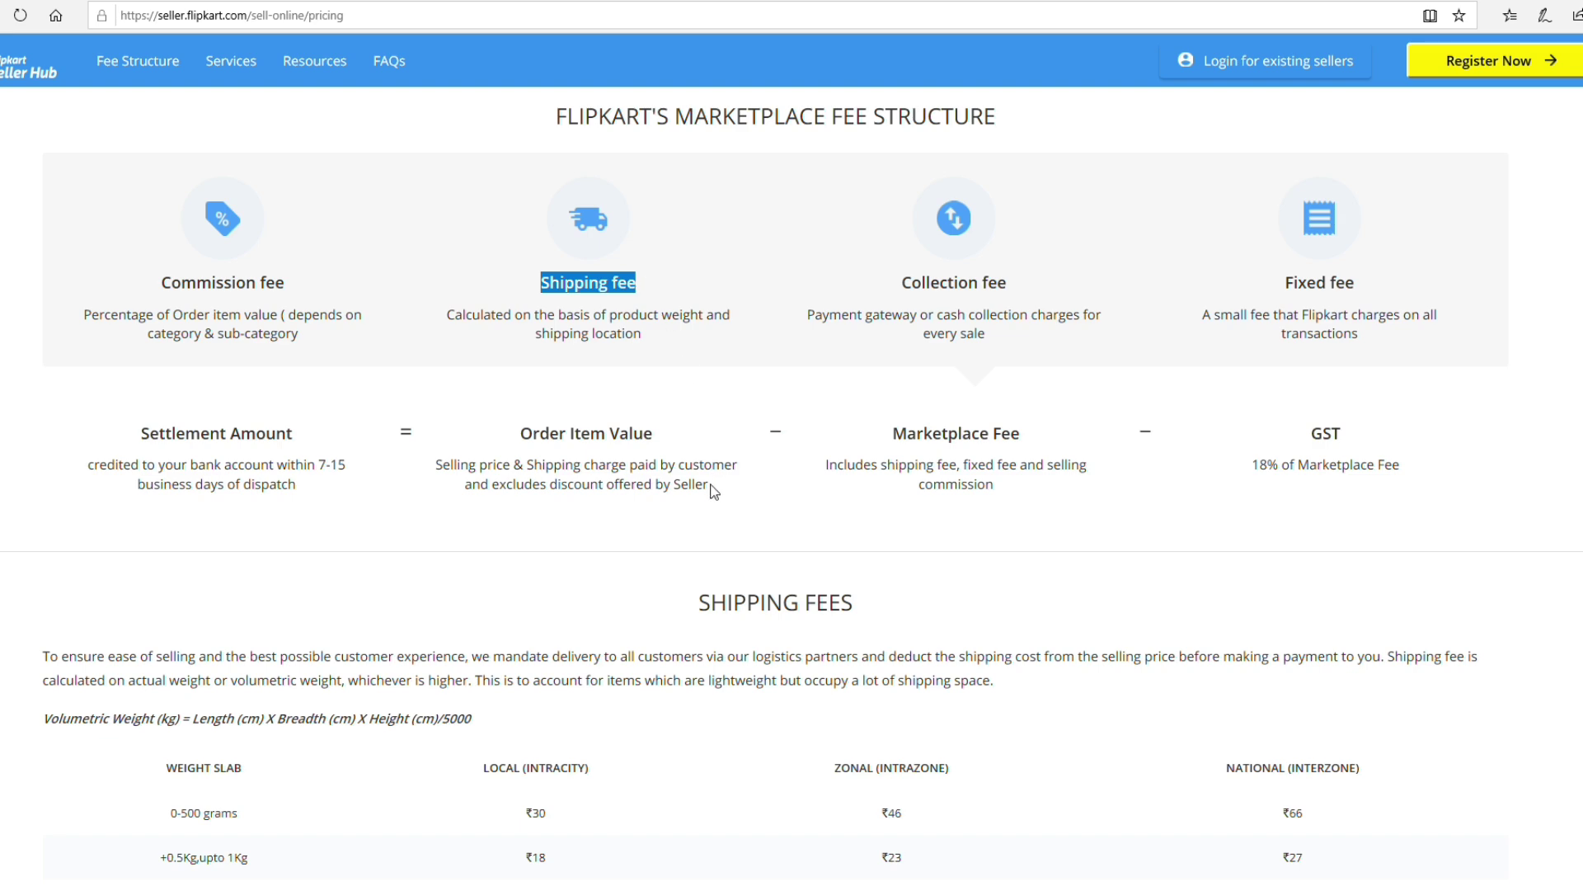
scroll(715, 492, "down", 8)
scroll(714, 492, "up", 2)
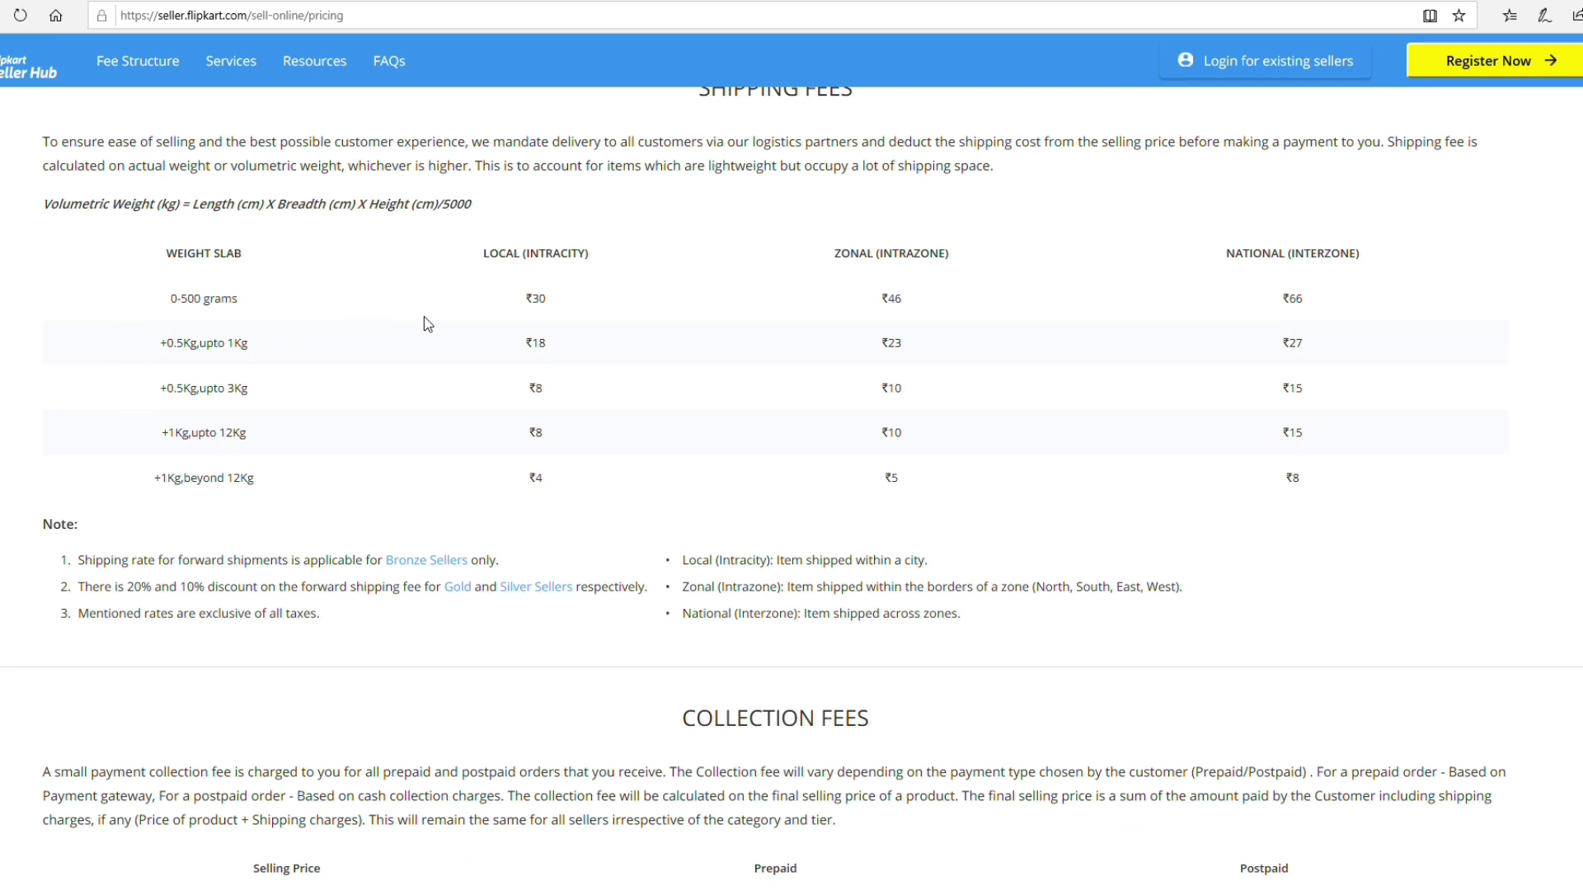
left_click_drag(533, 298, 564, 309)
left_click(903, 312)
left_click_drag(1316, 307, 1265, 304)
scroll(1300, 451, "up", 8)
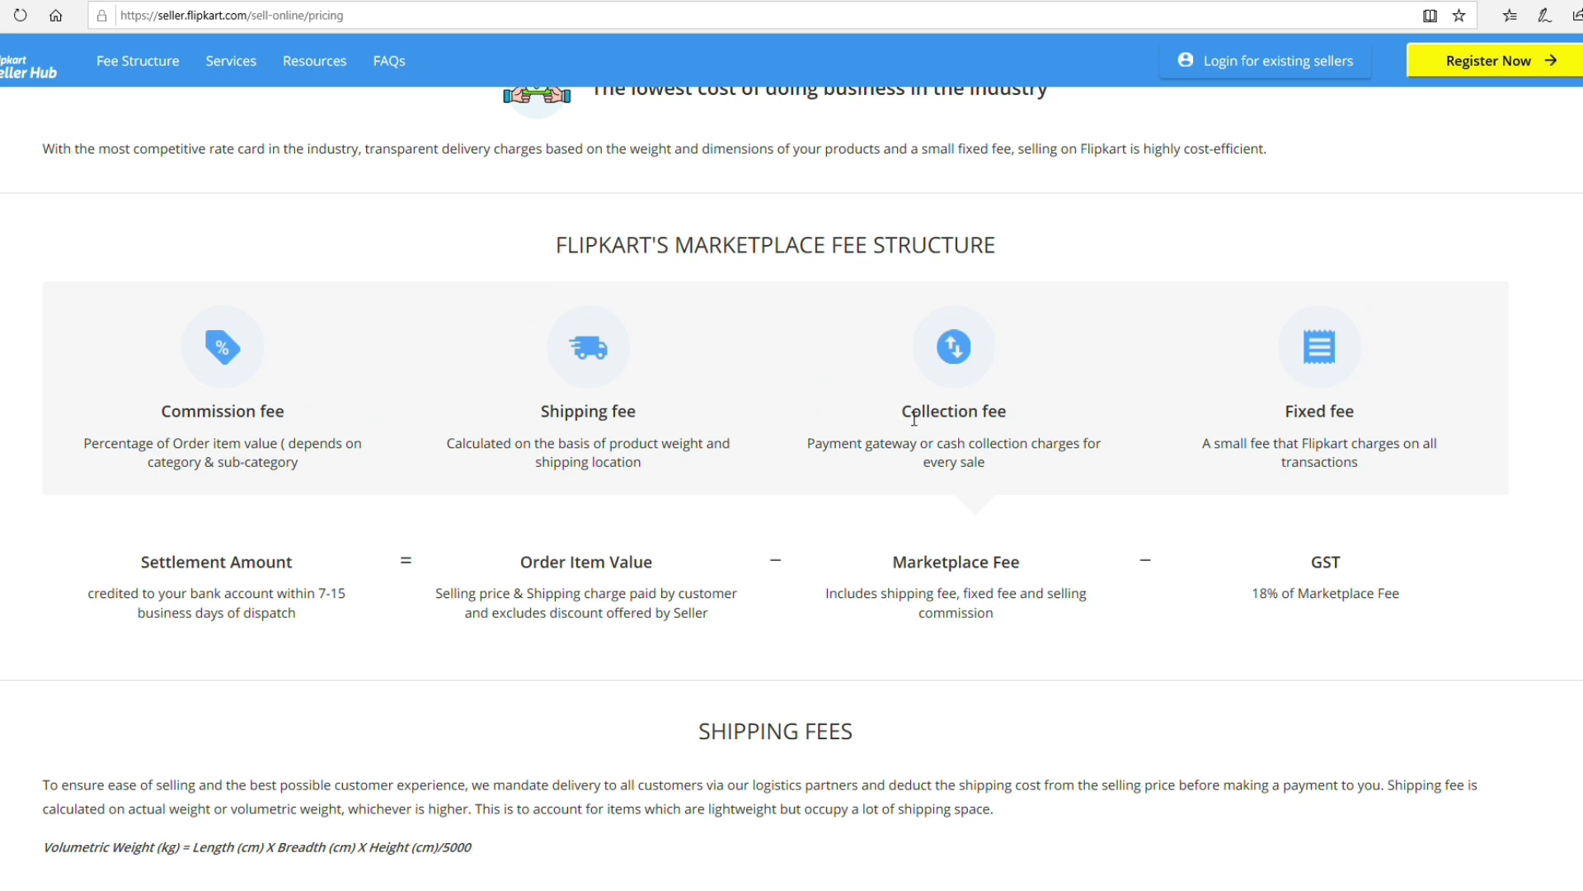
left_click_drag(901, 412, 1024, 426)
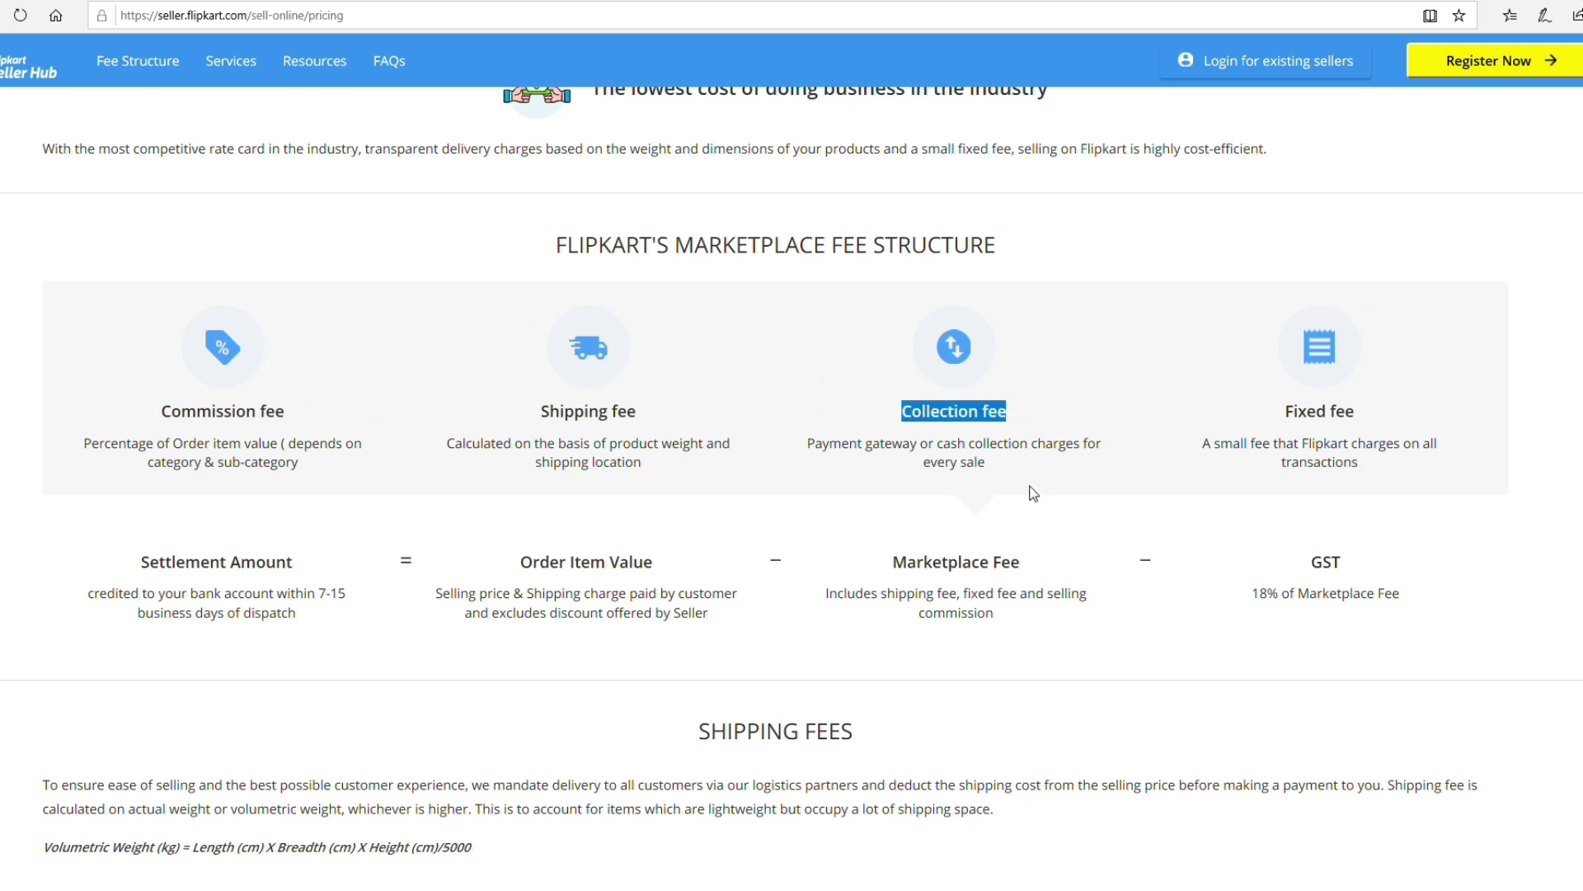
left_click_drag(986, 464, 818, 459)
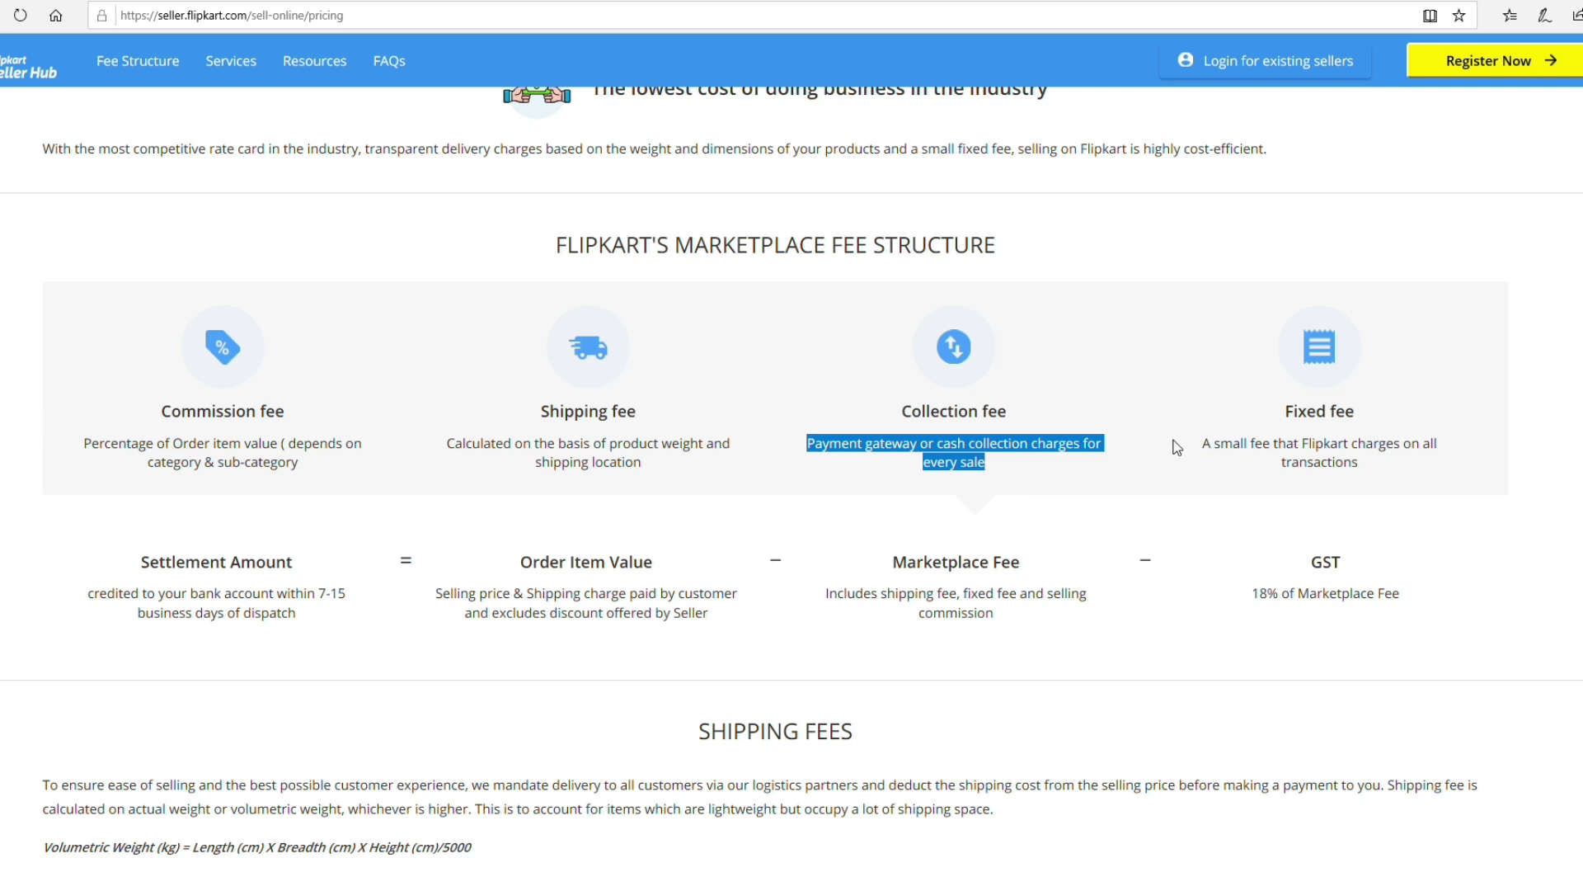
left_click(1215, 452)
left_click_drag(1214, 452, 1406, 463)
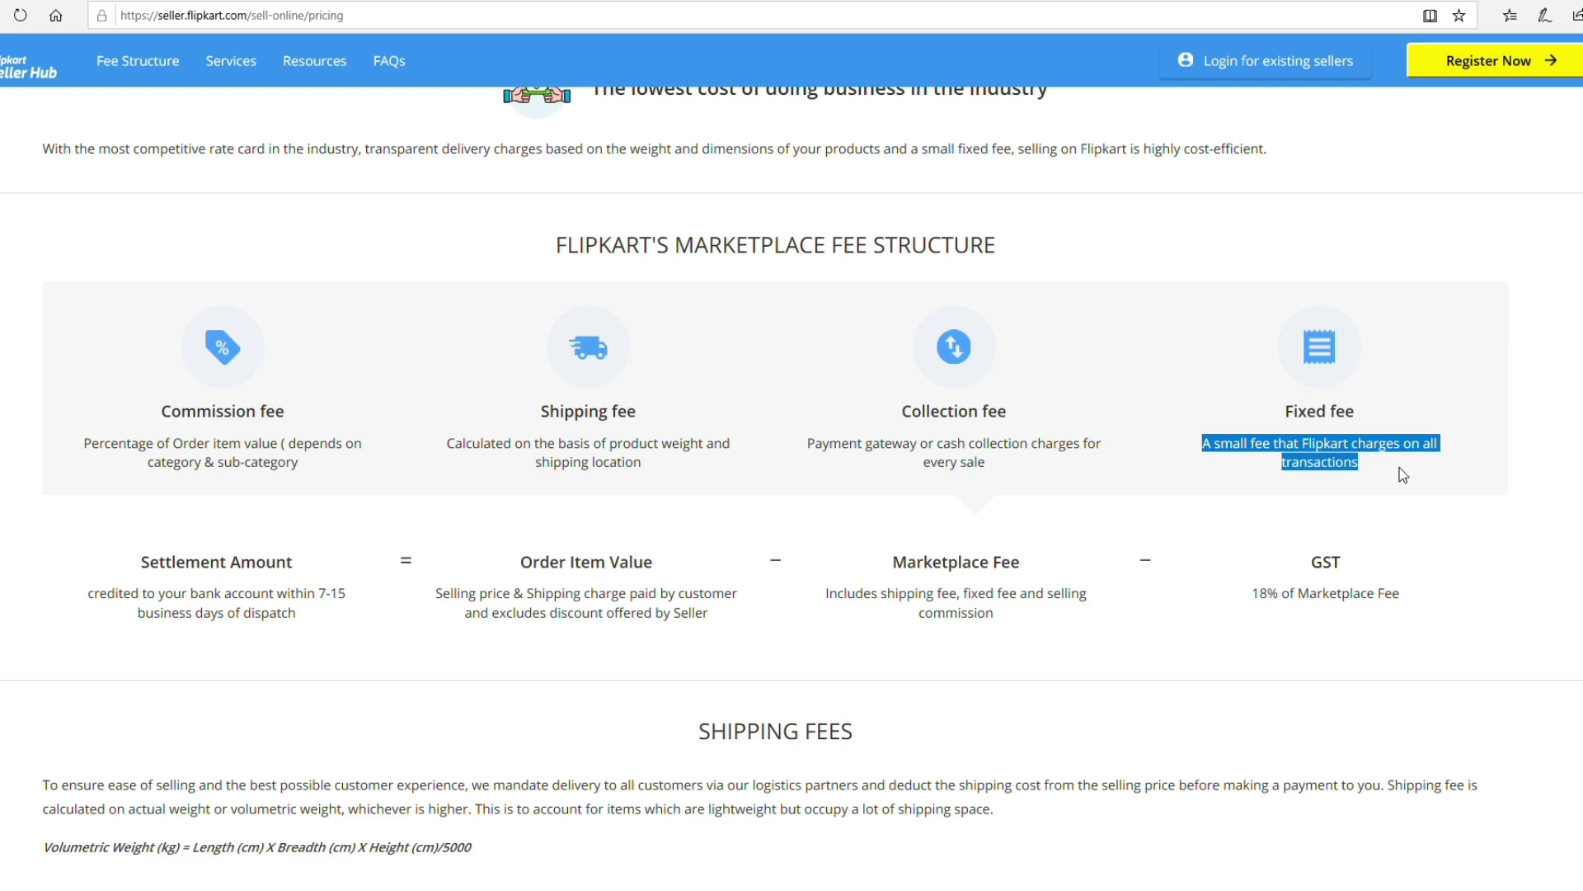
scroll(1402, 475, "down", 3)
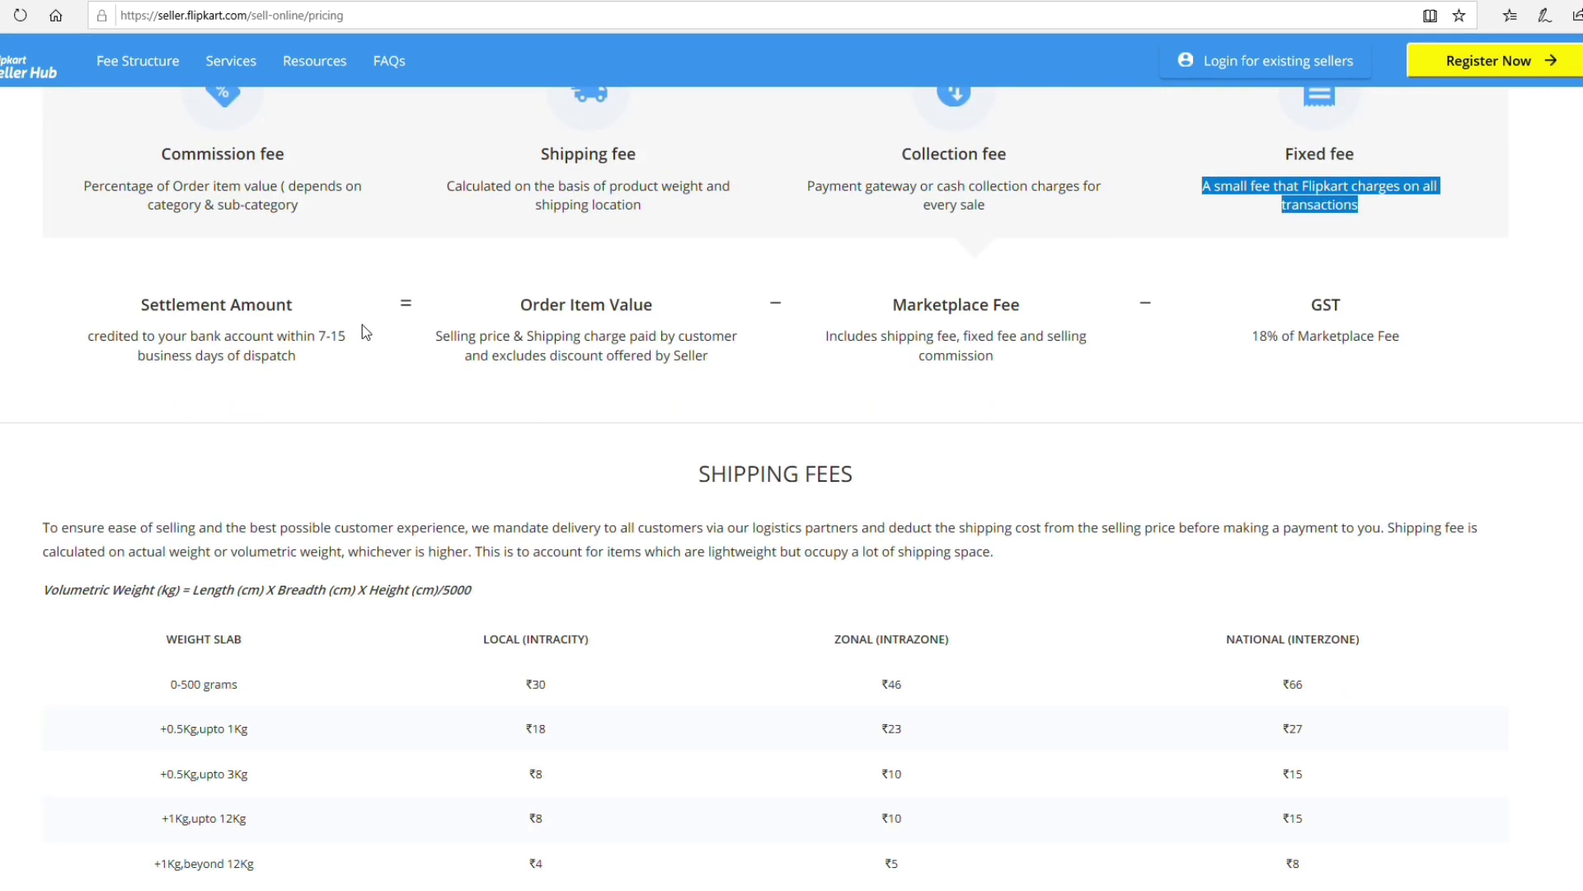
left_click_drag(141, 306, 302, 312)
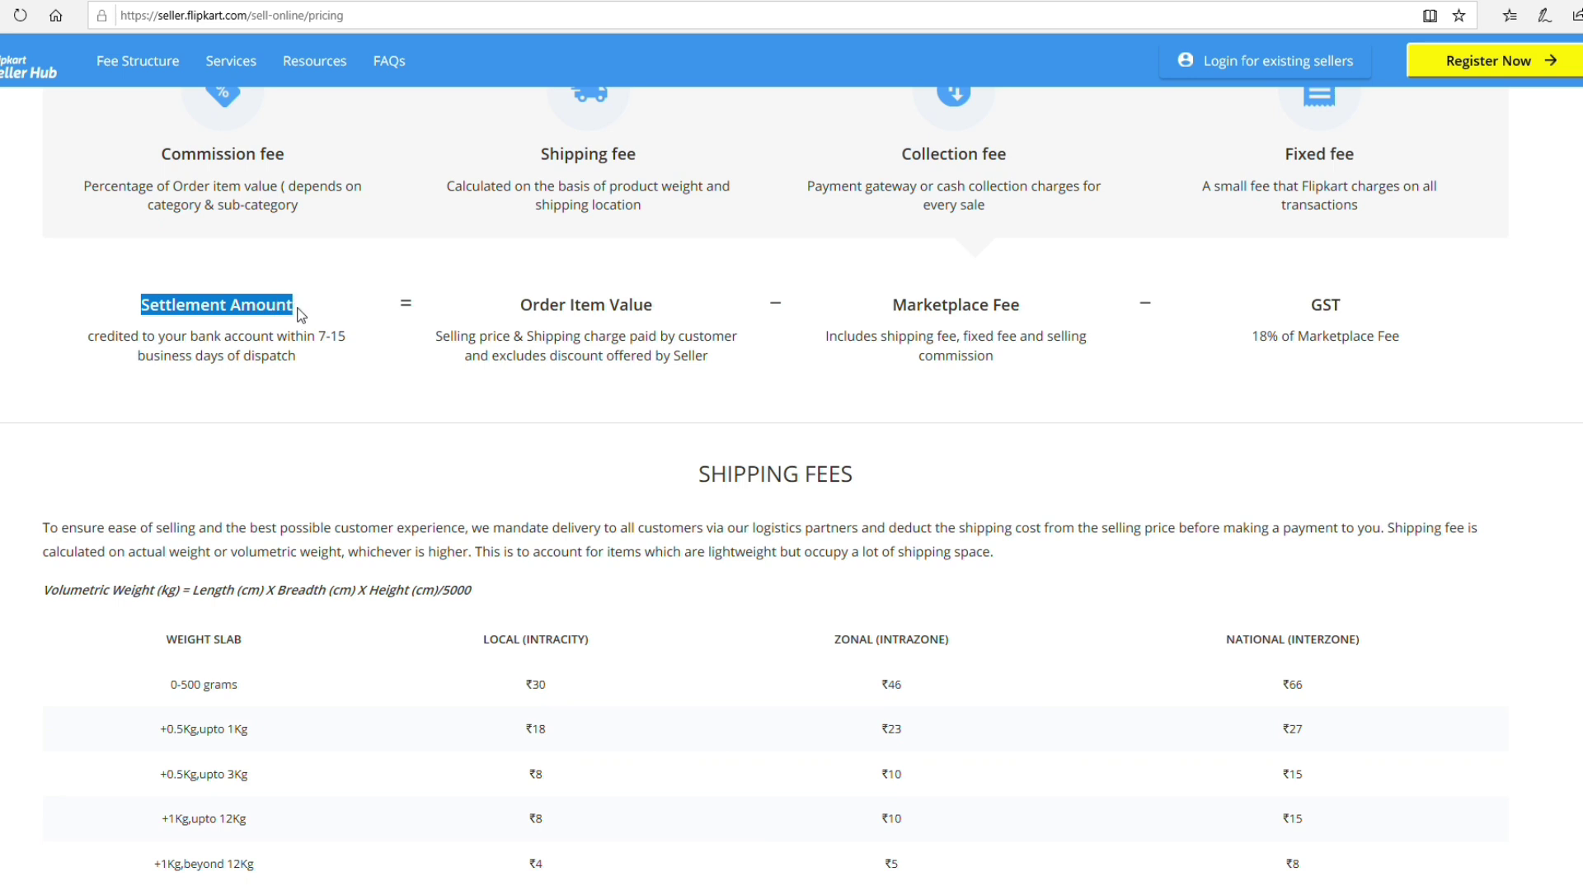
left_click_drag(356, 341, 351, 363)
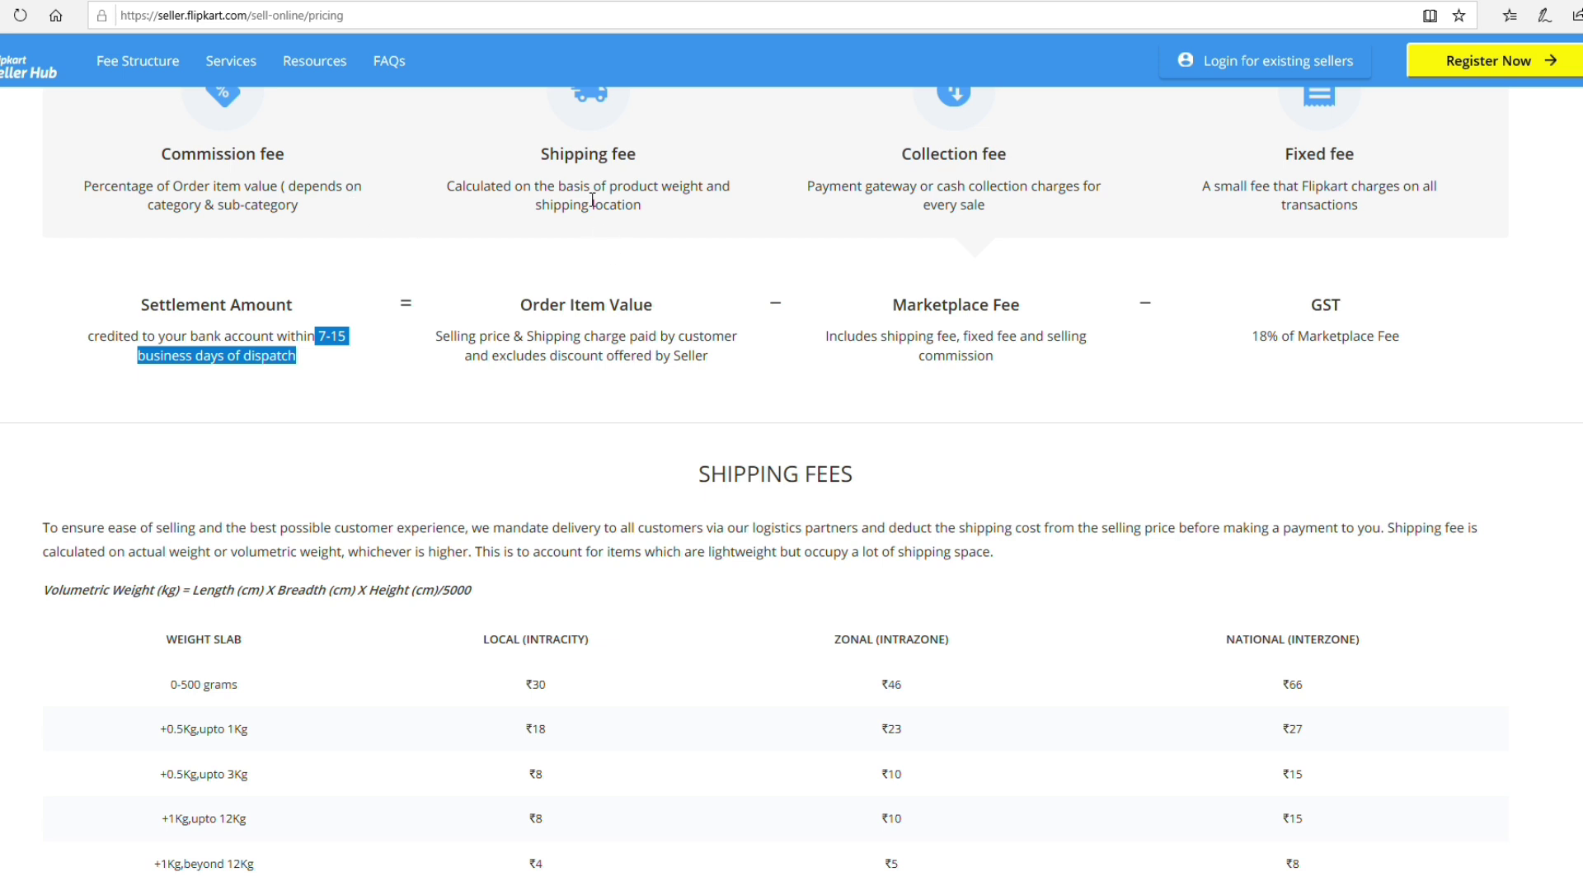
left_click_drag(521, 311, 645, 307)
left_click_drag(890, 311, 1034, 314)
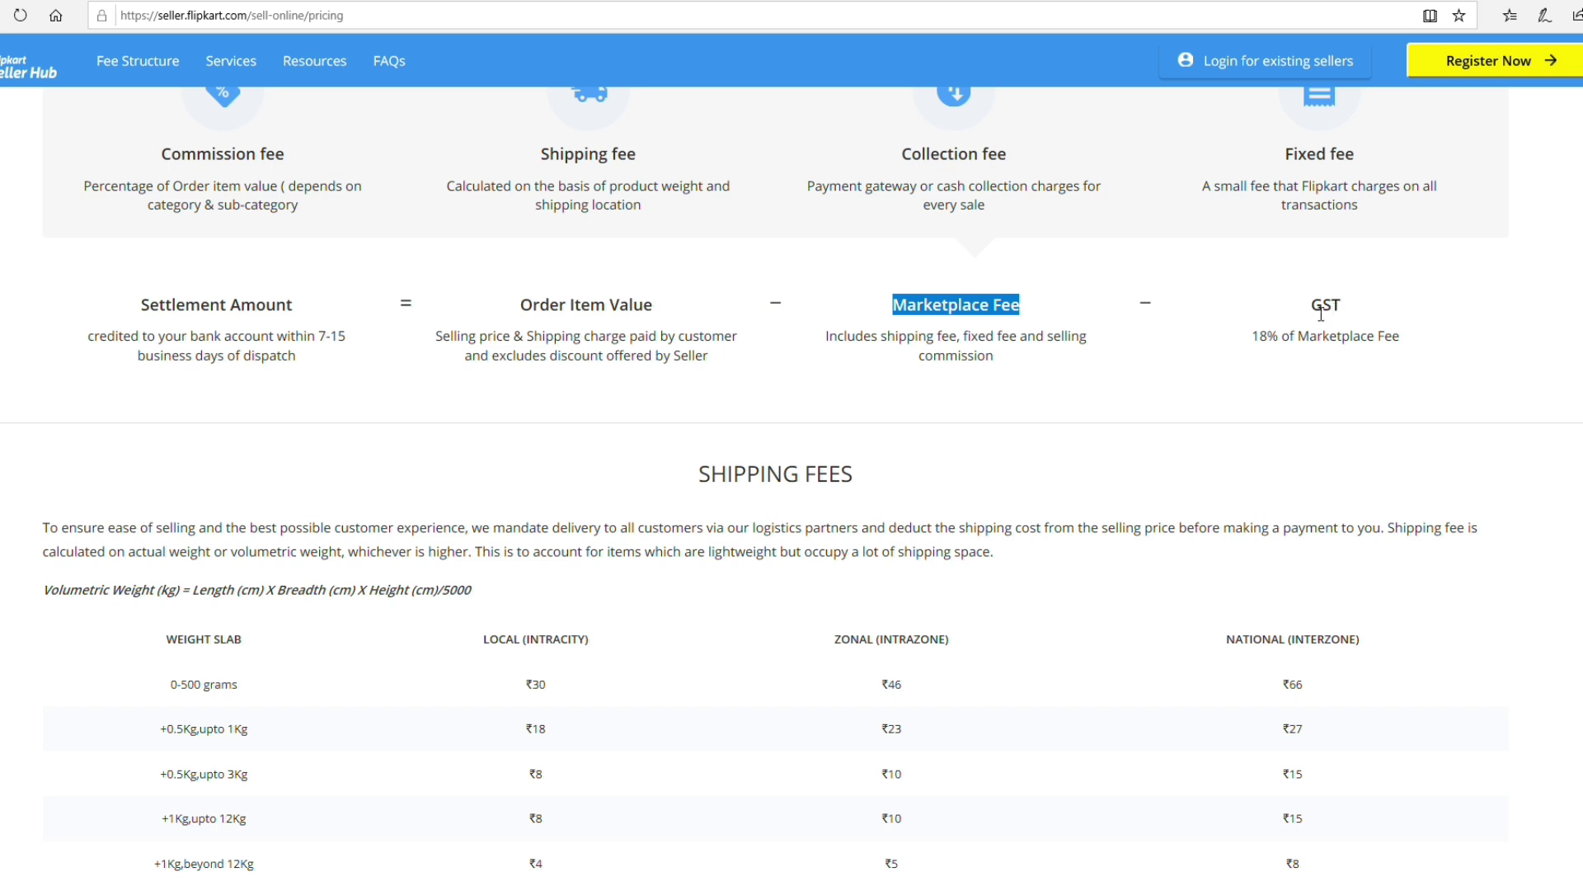
left_click_drag(1315, 310, 1335, 311)
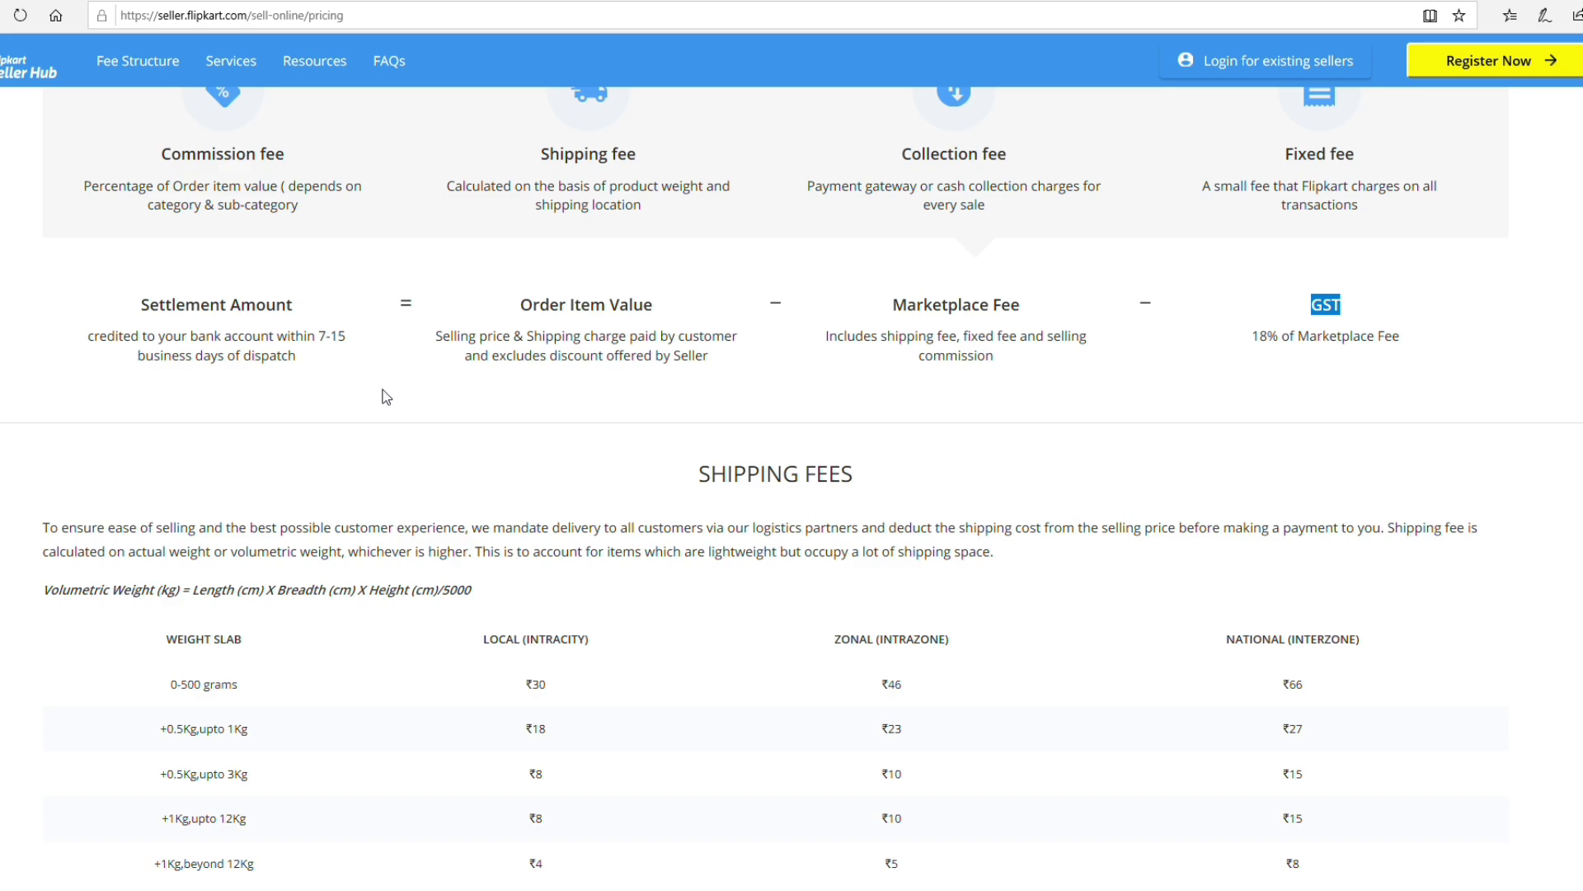
scroll(386, 397, "down", 15)
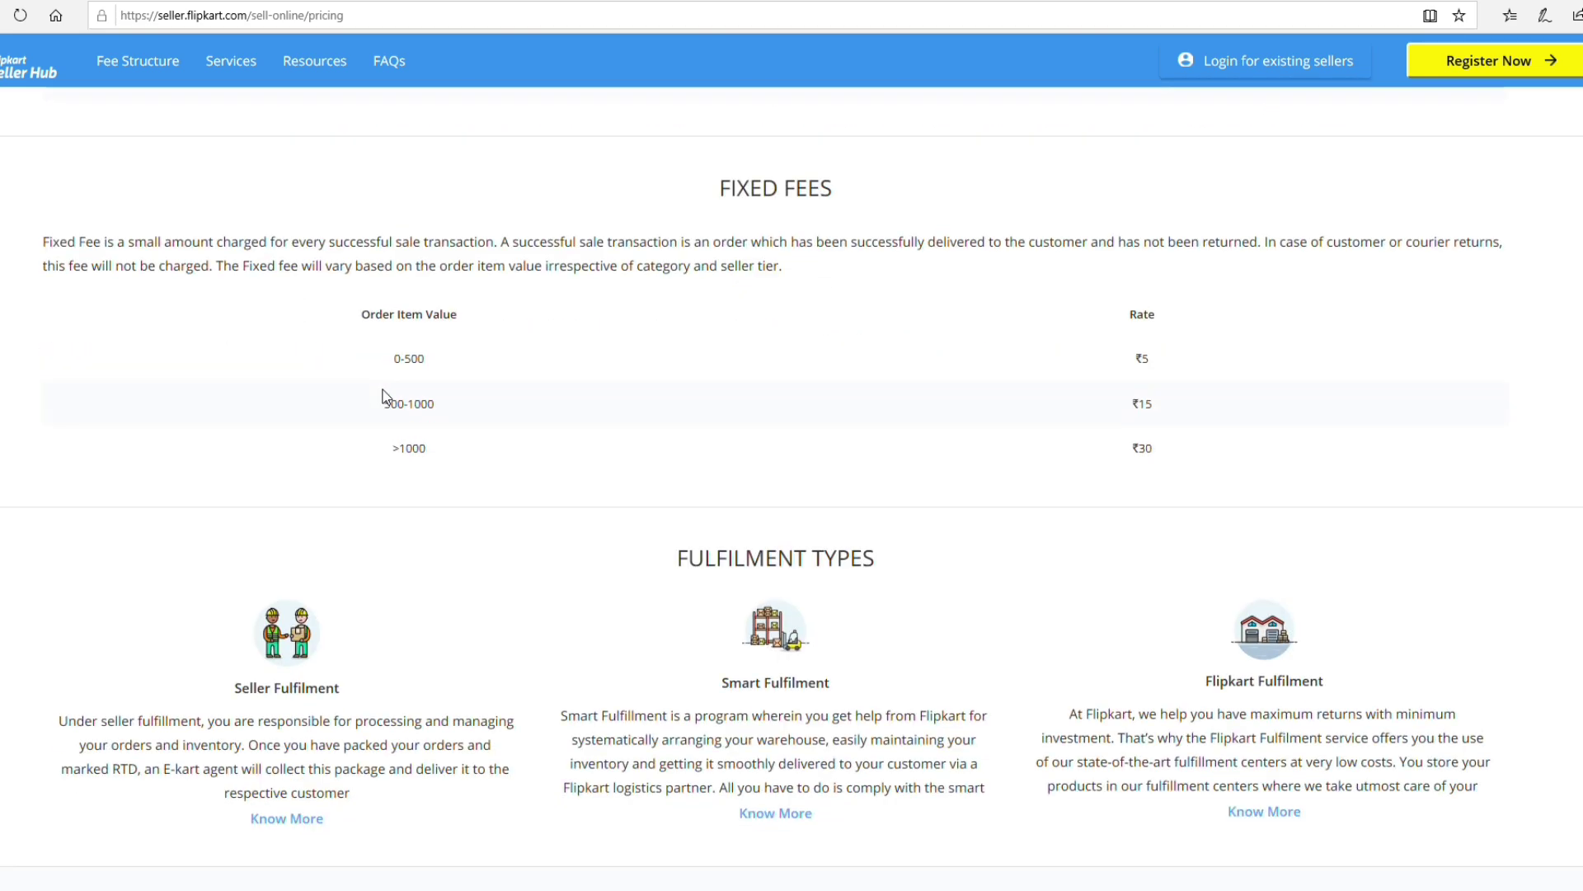
Highlight the ₹200 selling price and the ₹0 Commission Fee row in the pricing calculator.
scroll(386, 396, "down", 10)
scroll(384, 396, "up", 2)
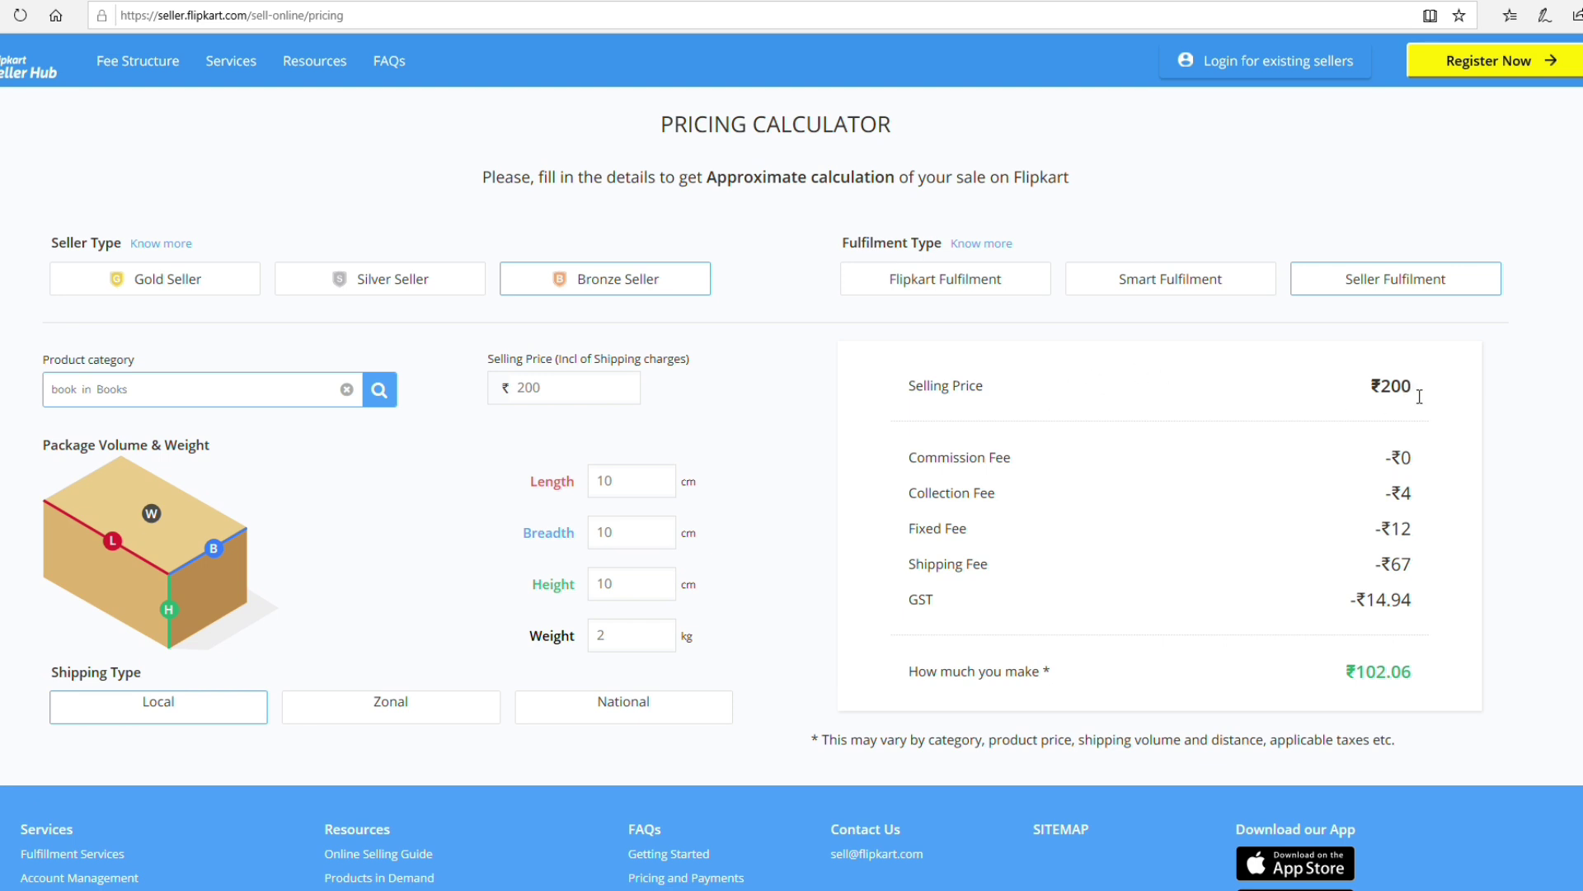
left_click_drag(1437, 397, 1342, 388)
scroll(1254, 421, "down", 2)
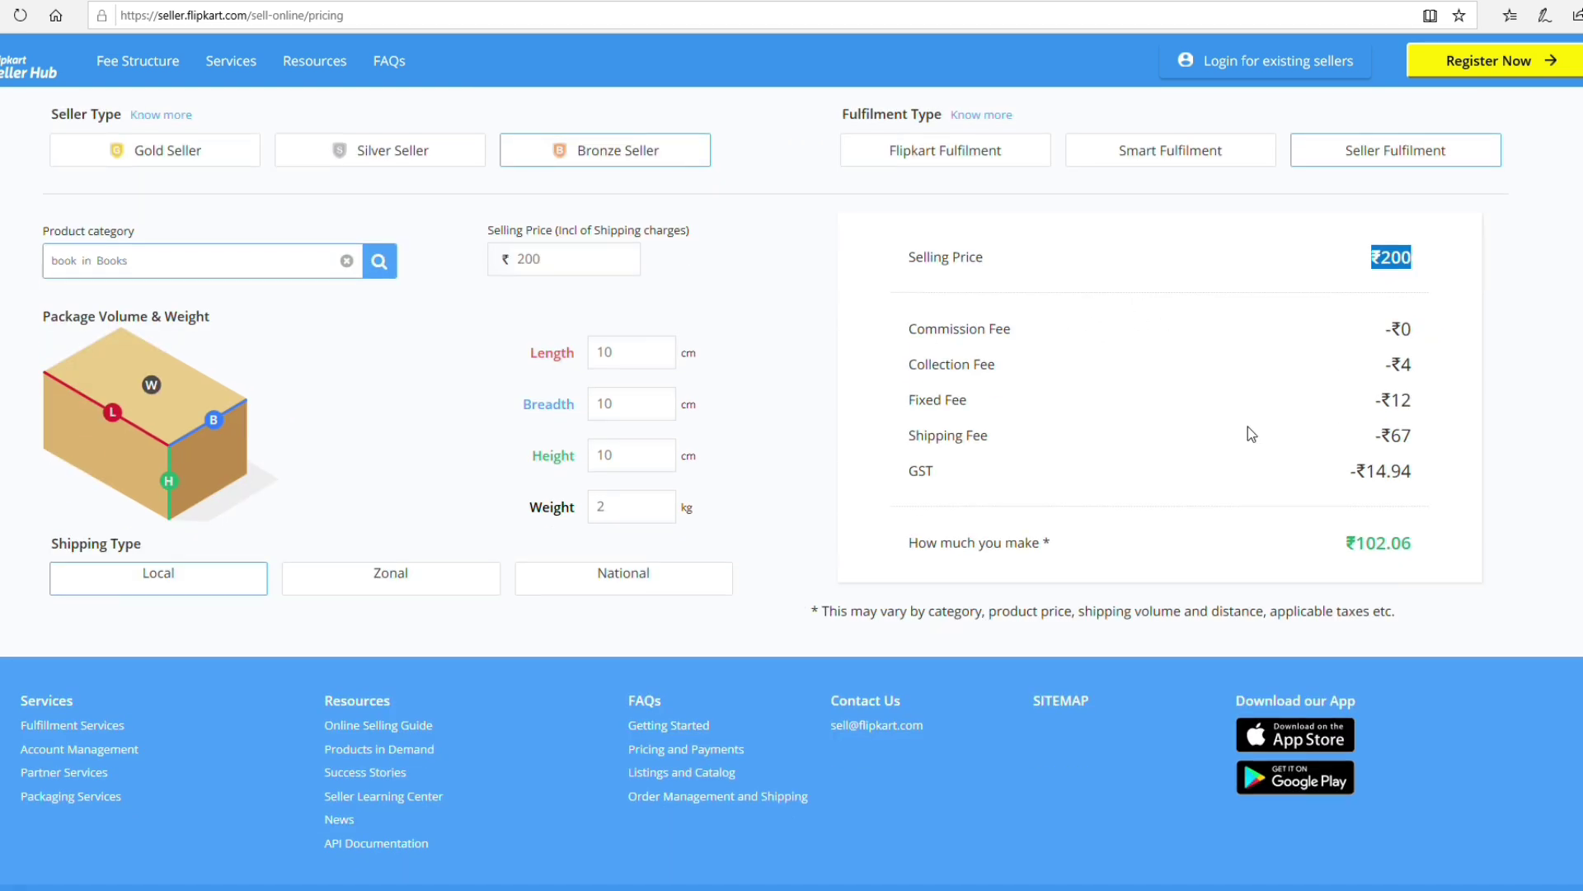
left_click_drag(924, 342, 1433, 337)
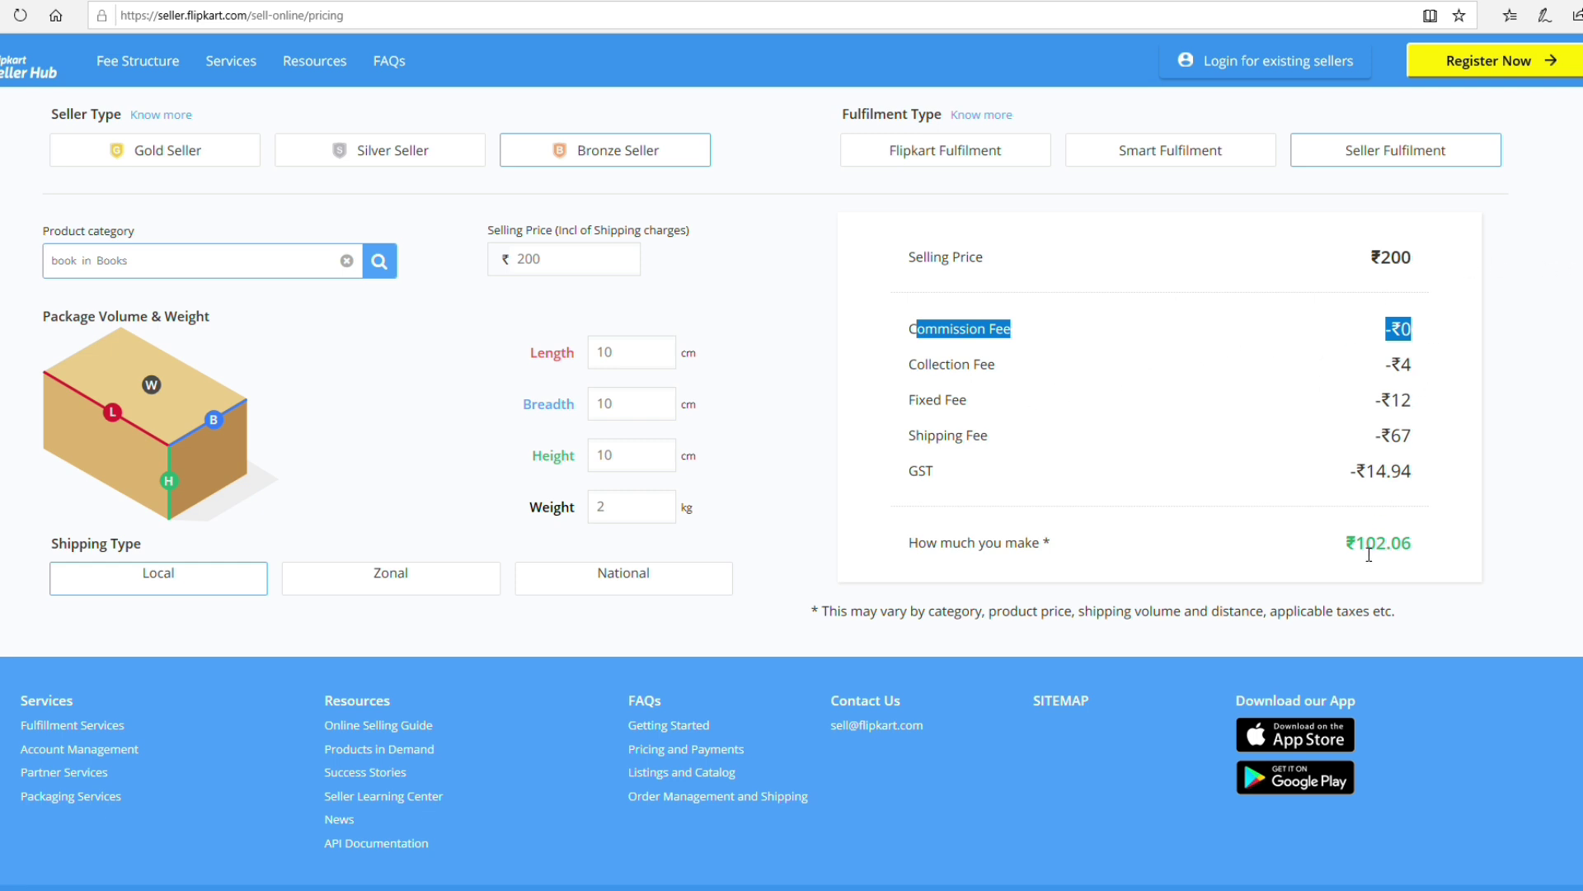
left_click_drag(1356, 544, 1414, 543)
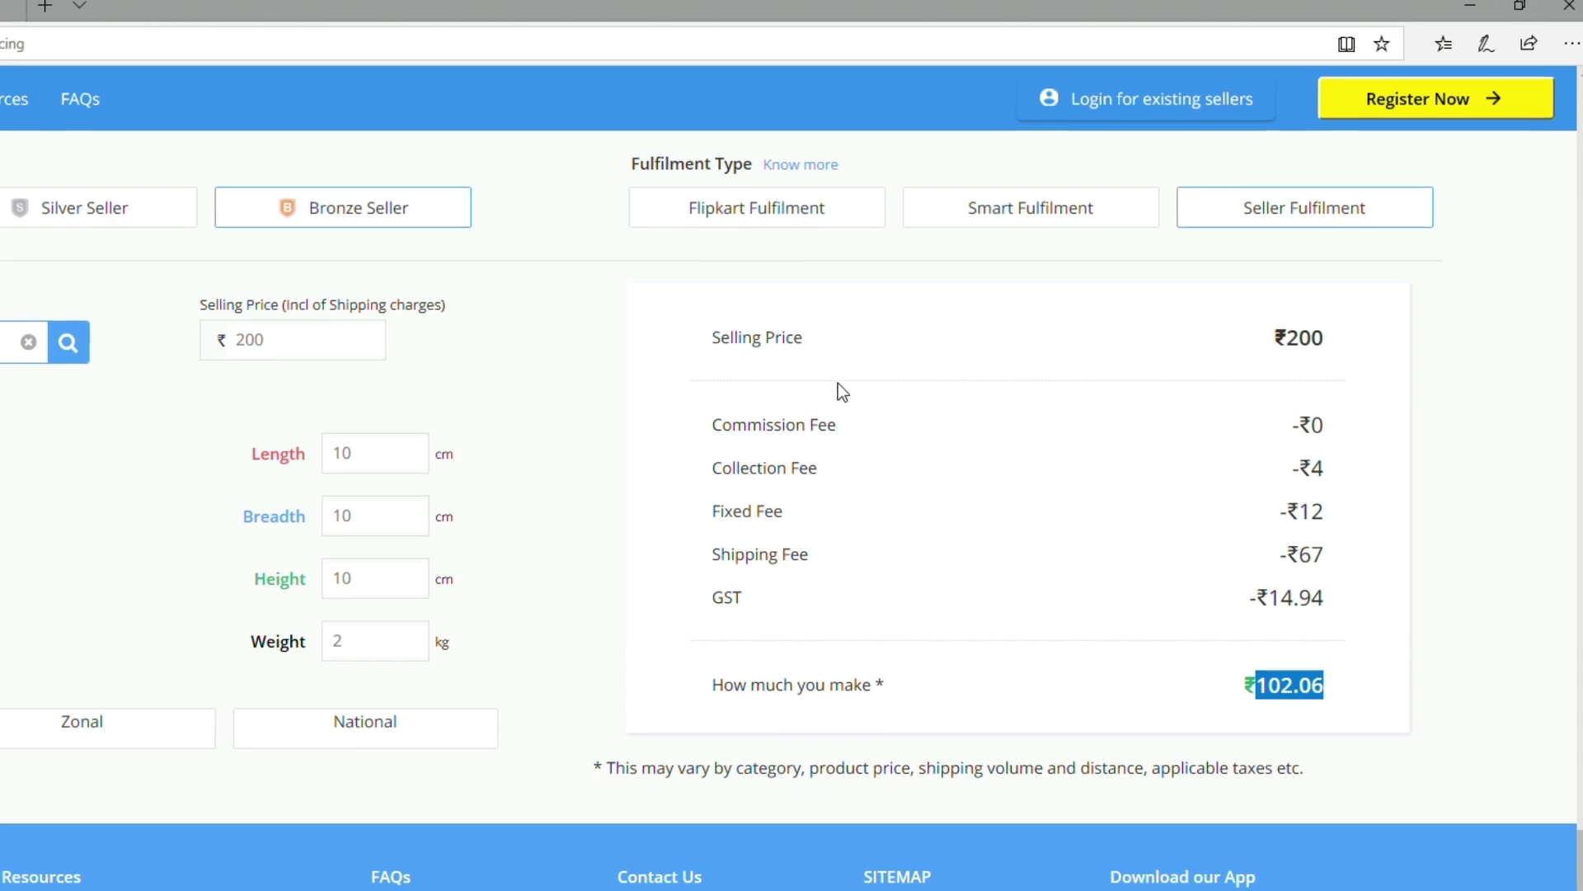
left_click_drag(1328, 341, 955, 343)
left_click_drag(656, 339, 665, 350)
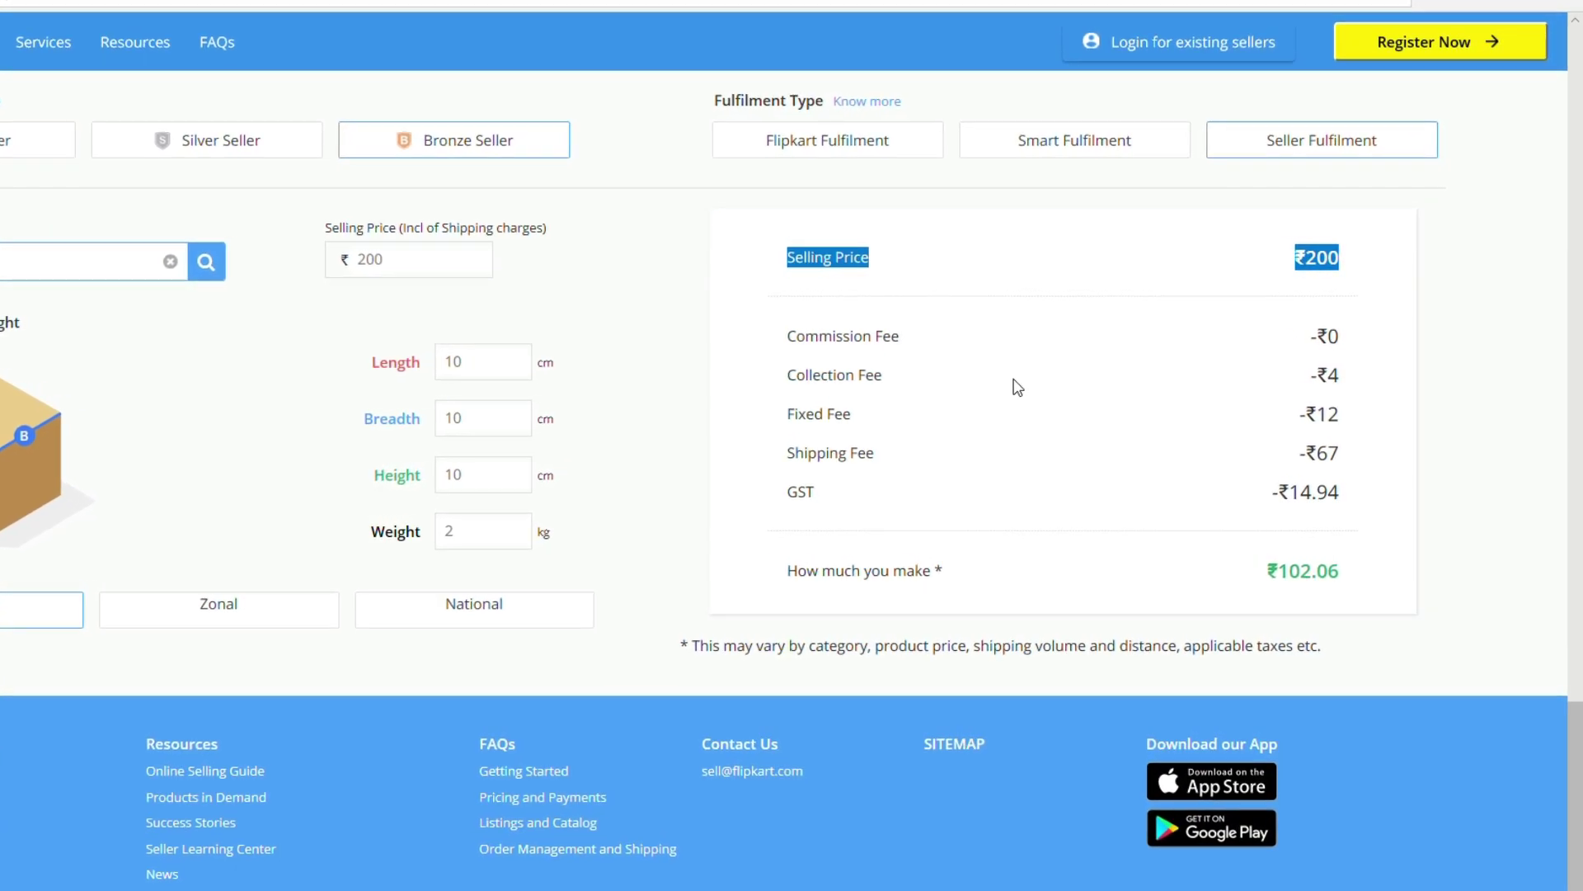
left_click(804, 263)
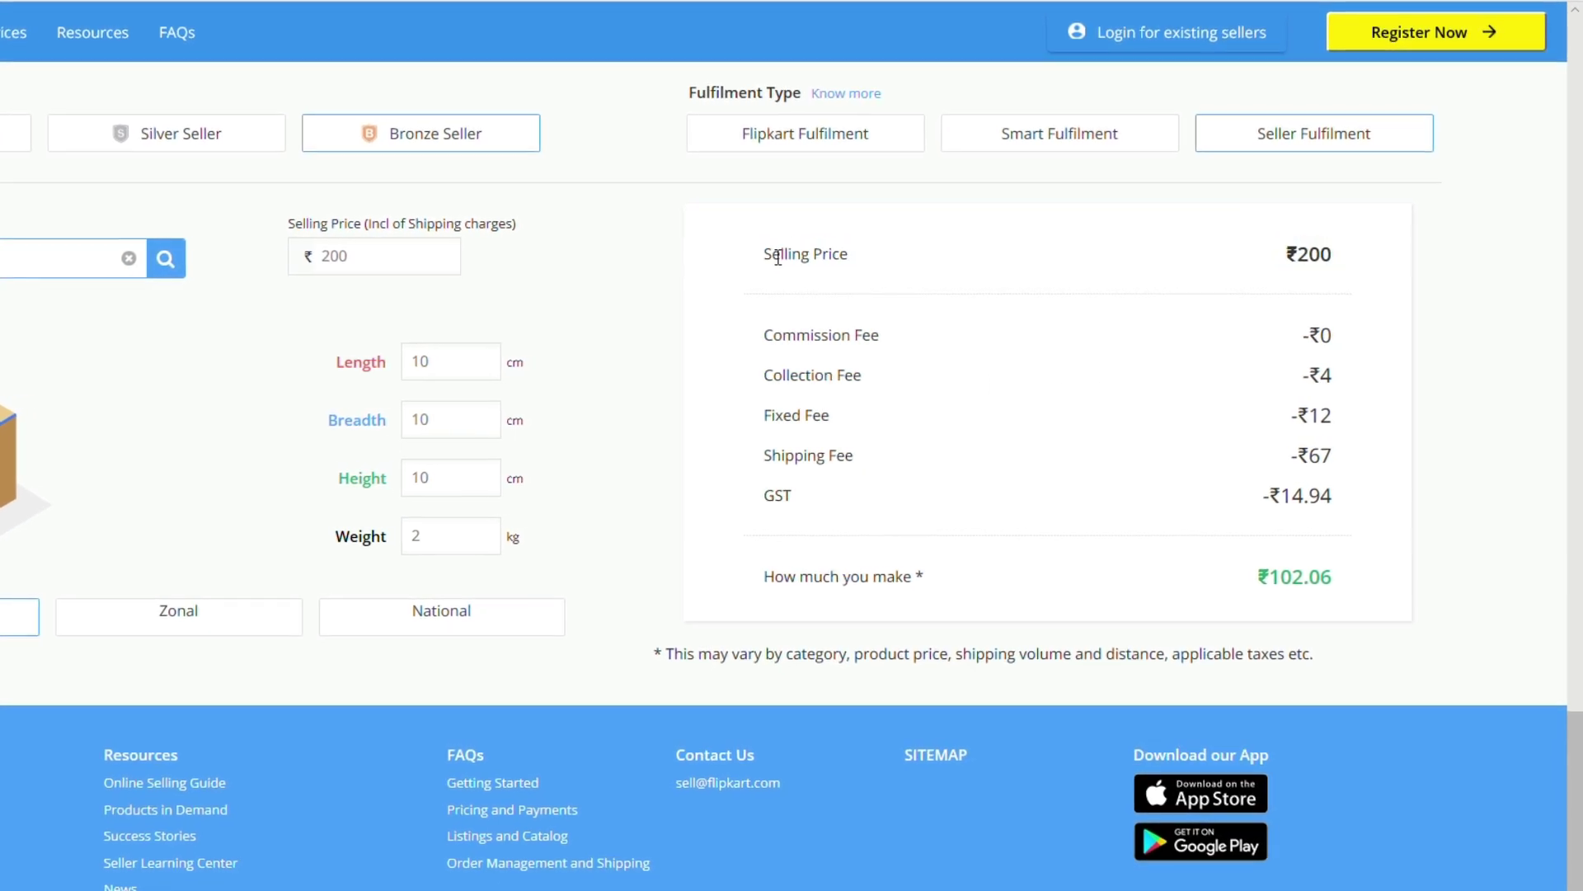
left_click_drag(771, 255, 1379, 615)
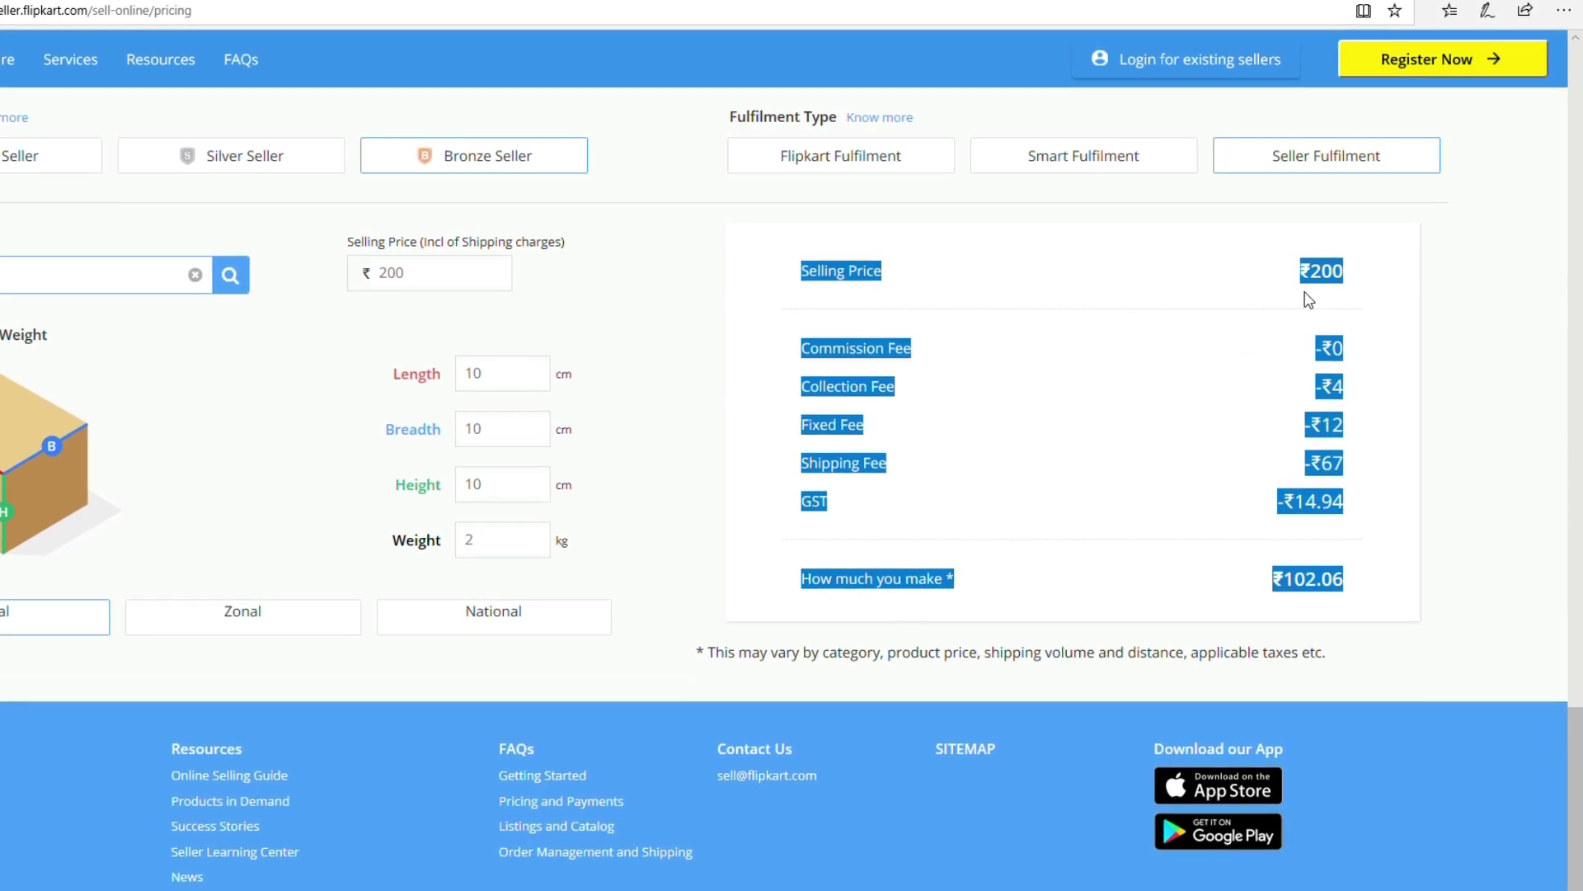
left_click(1375, 602)
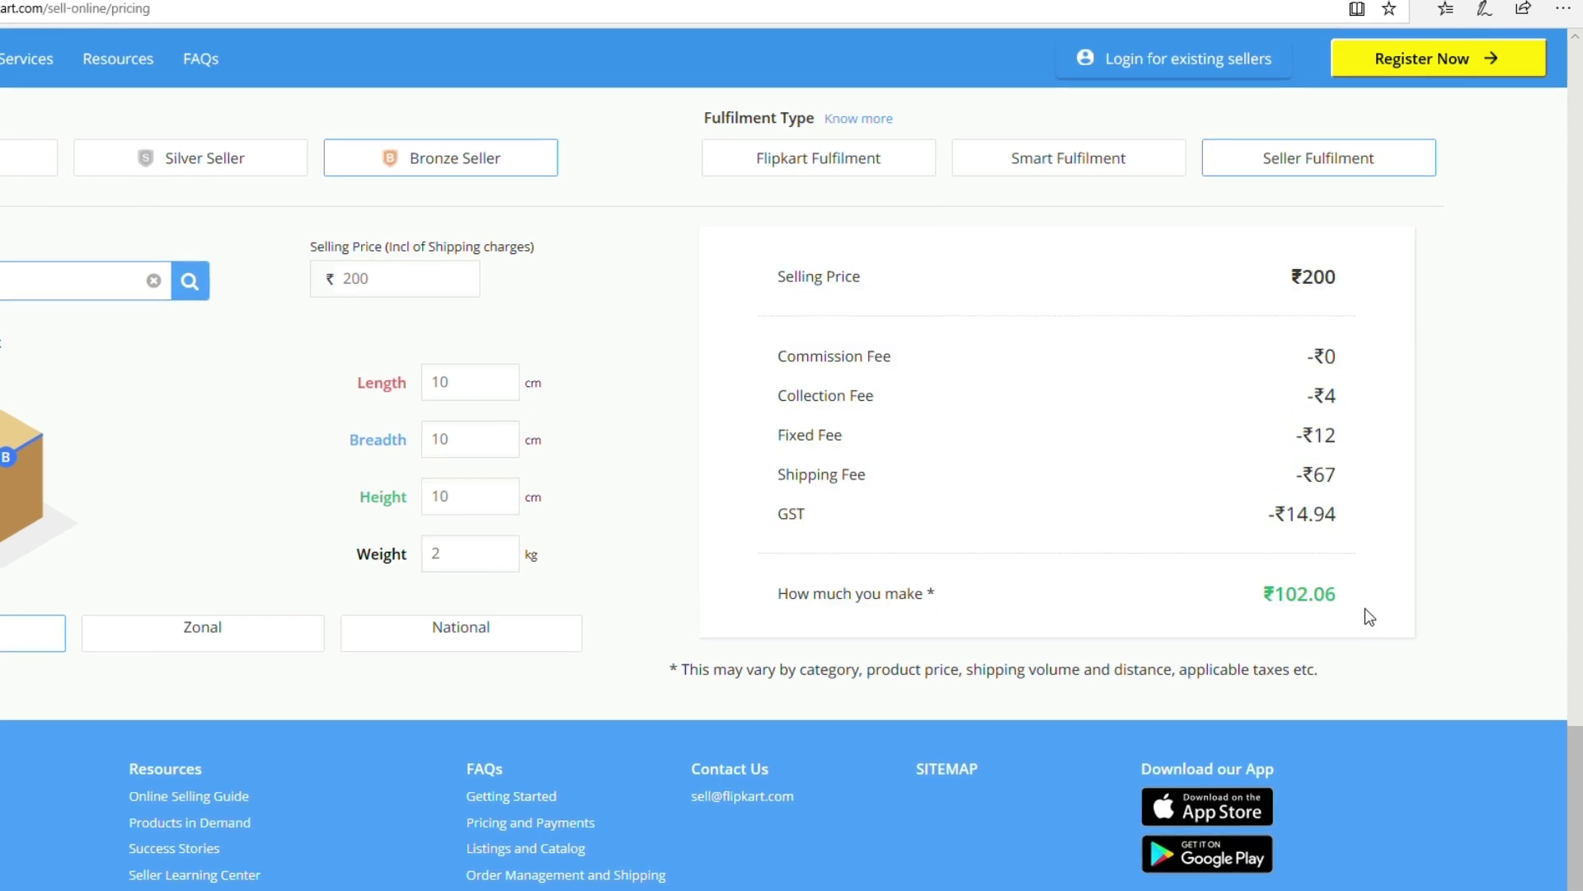
left_click_drag(1344, 596, 747, 284)
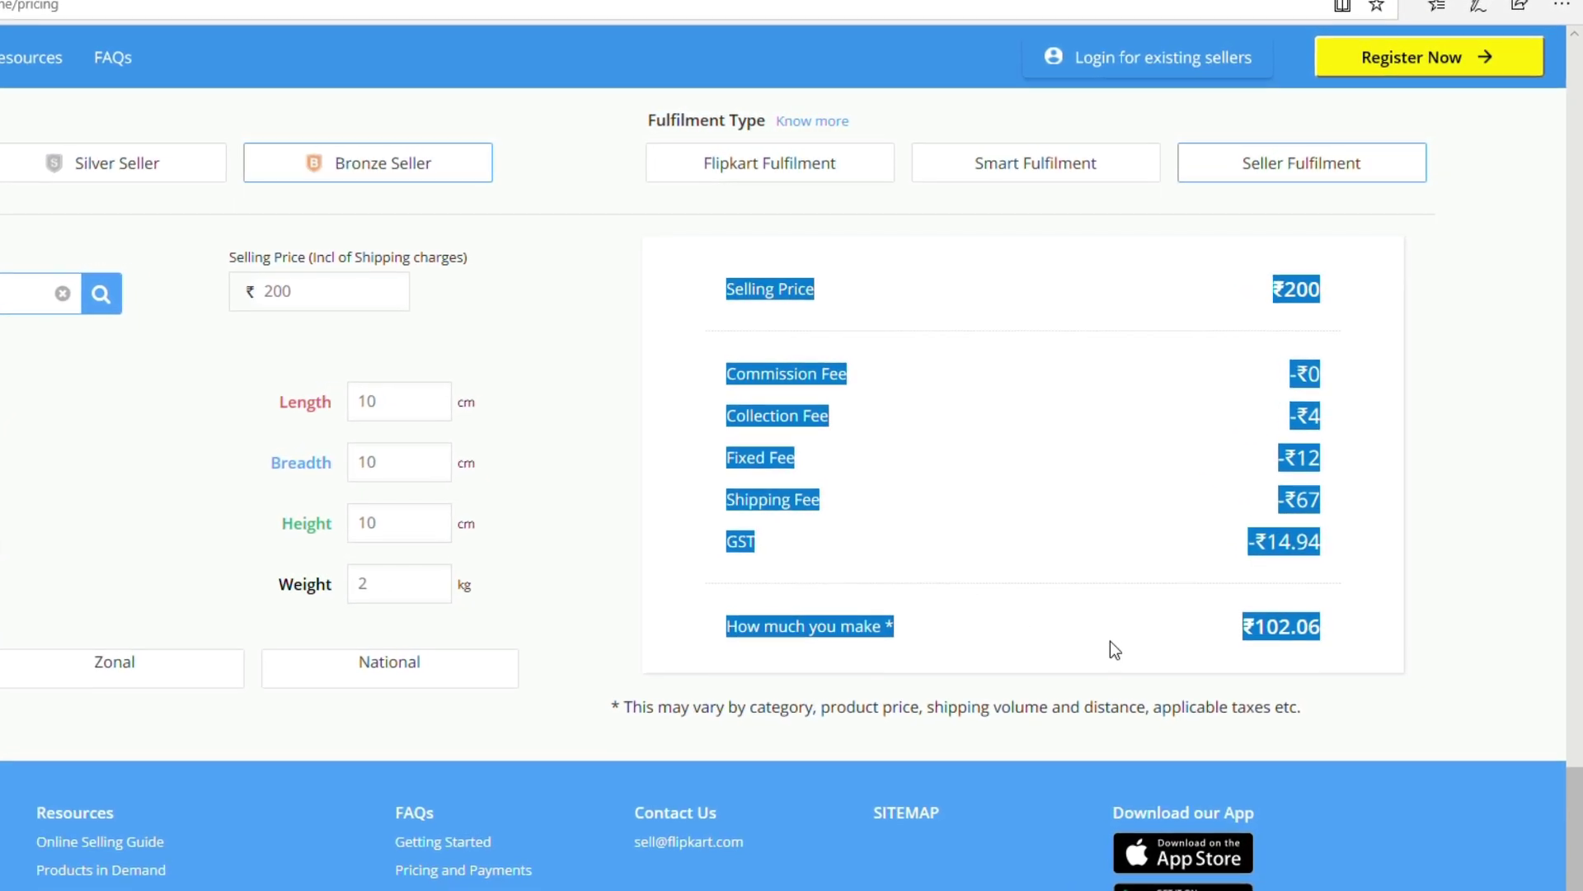